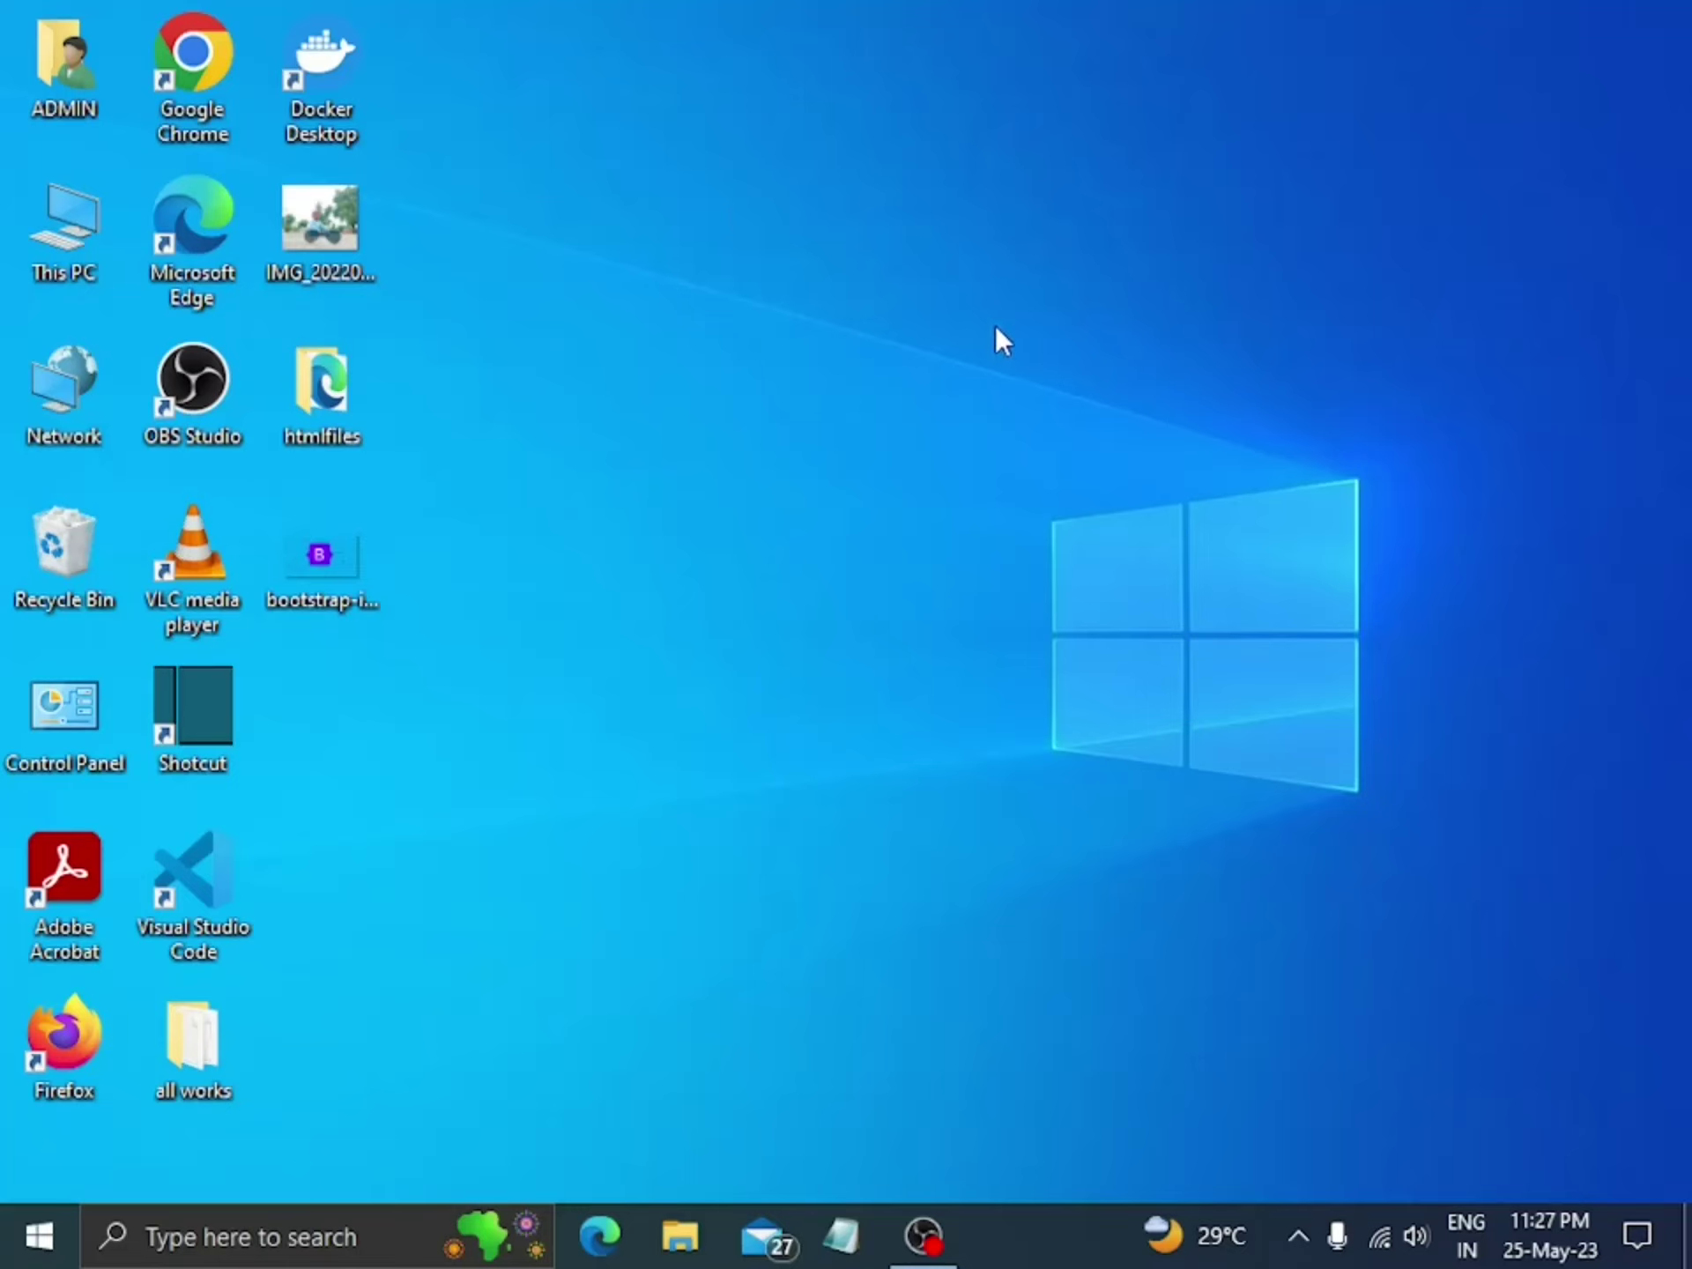
Step: Open Google Chrome and search Google for cloudinary
{"action": "double_click", "coordinate": [196, 56]}
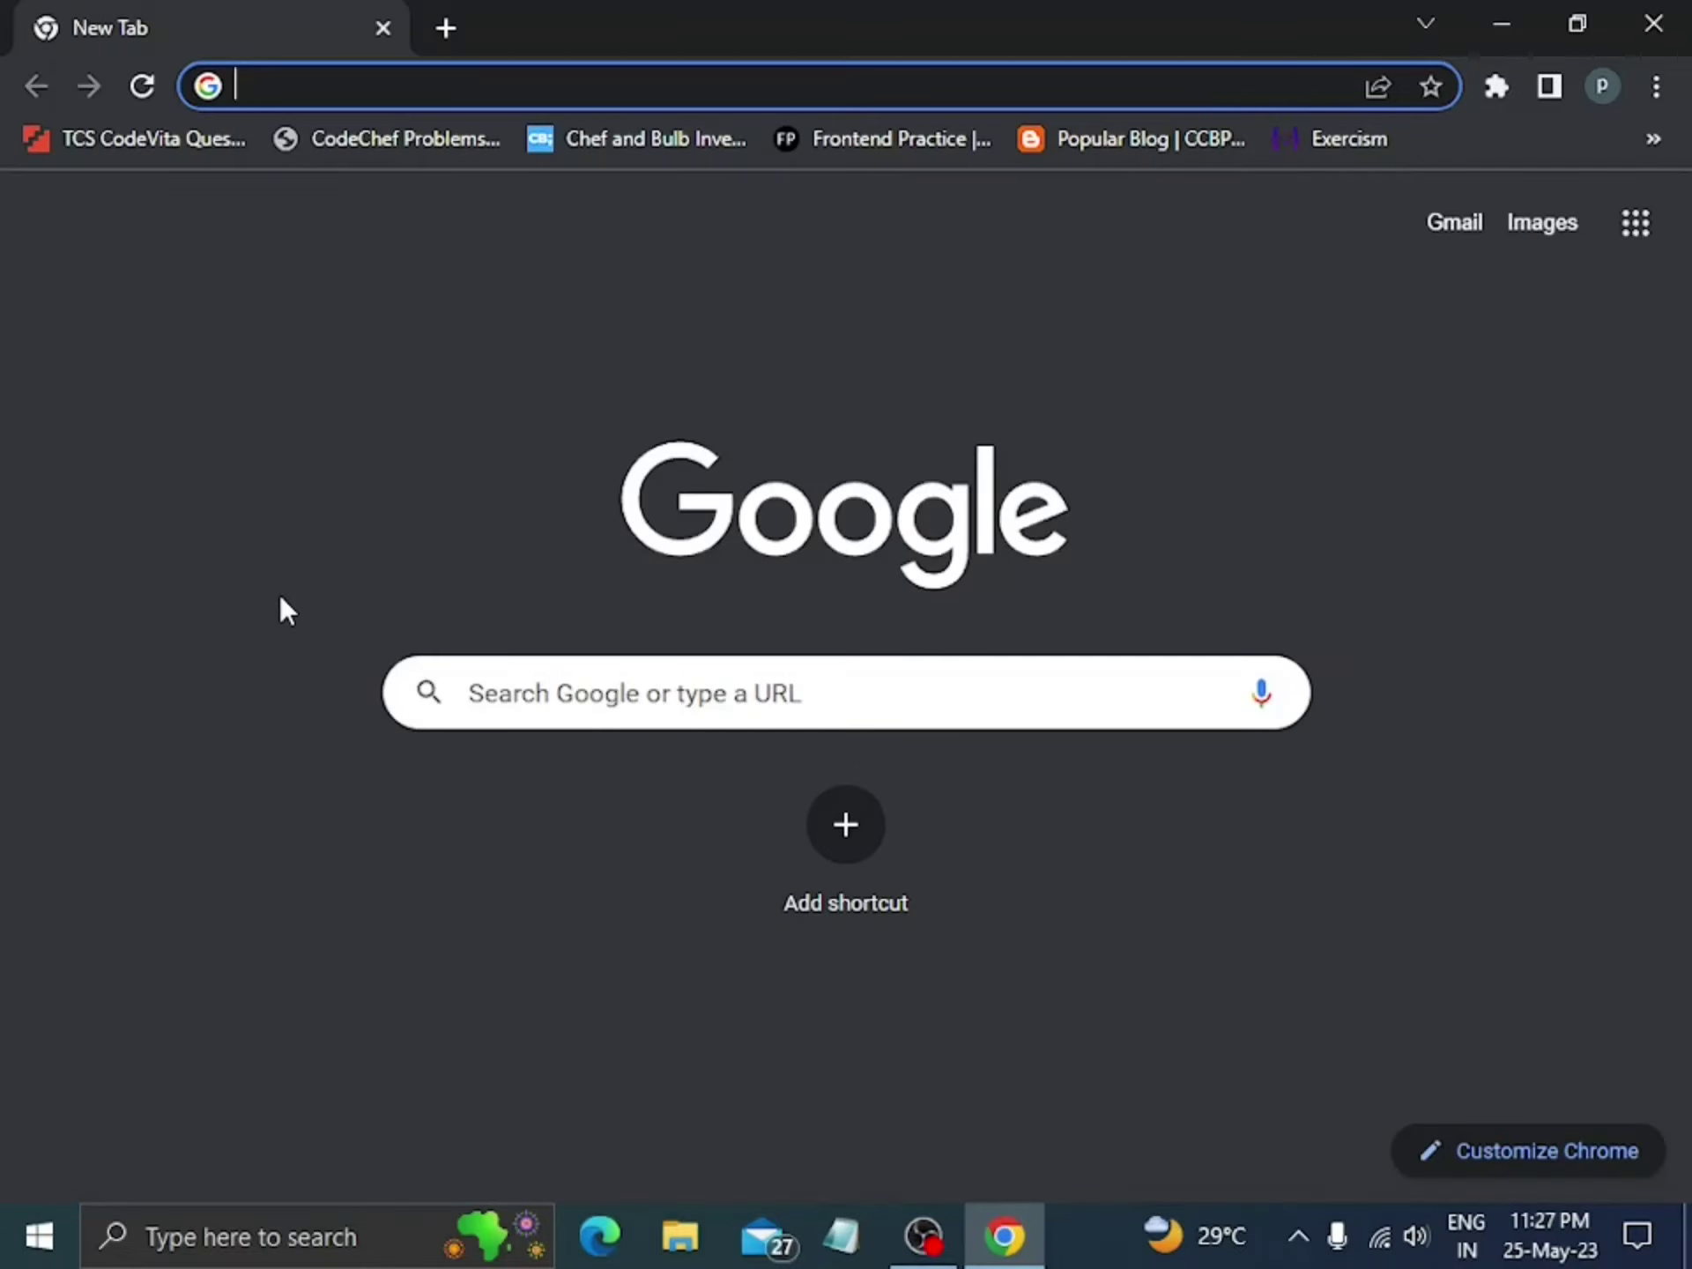
{"action": "type", "text": "c"}
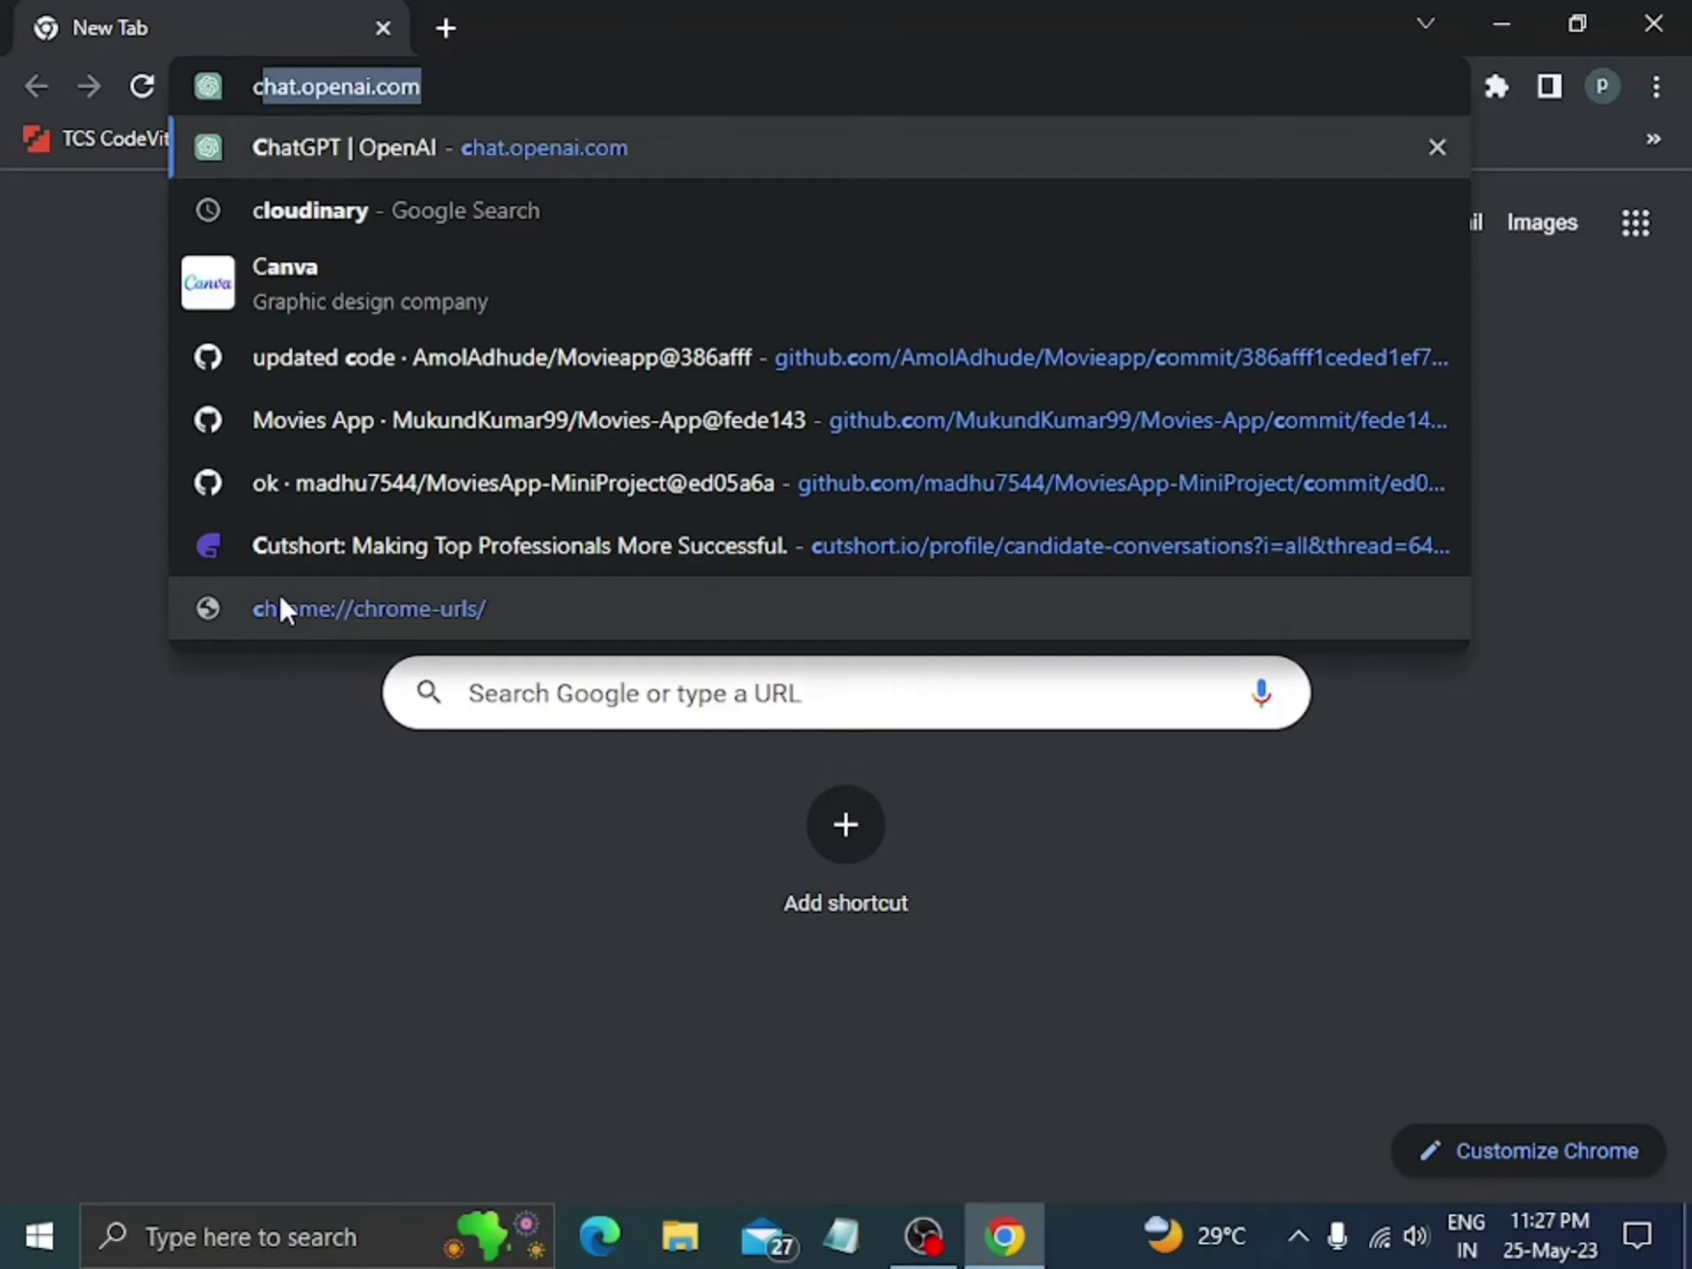
{"action": "type", "text": "lo"}
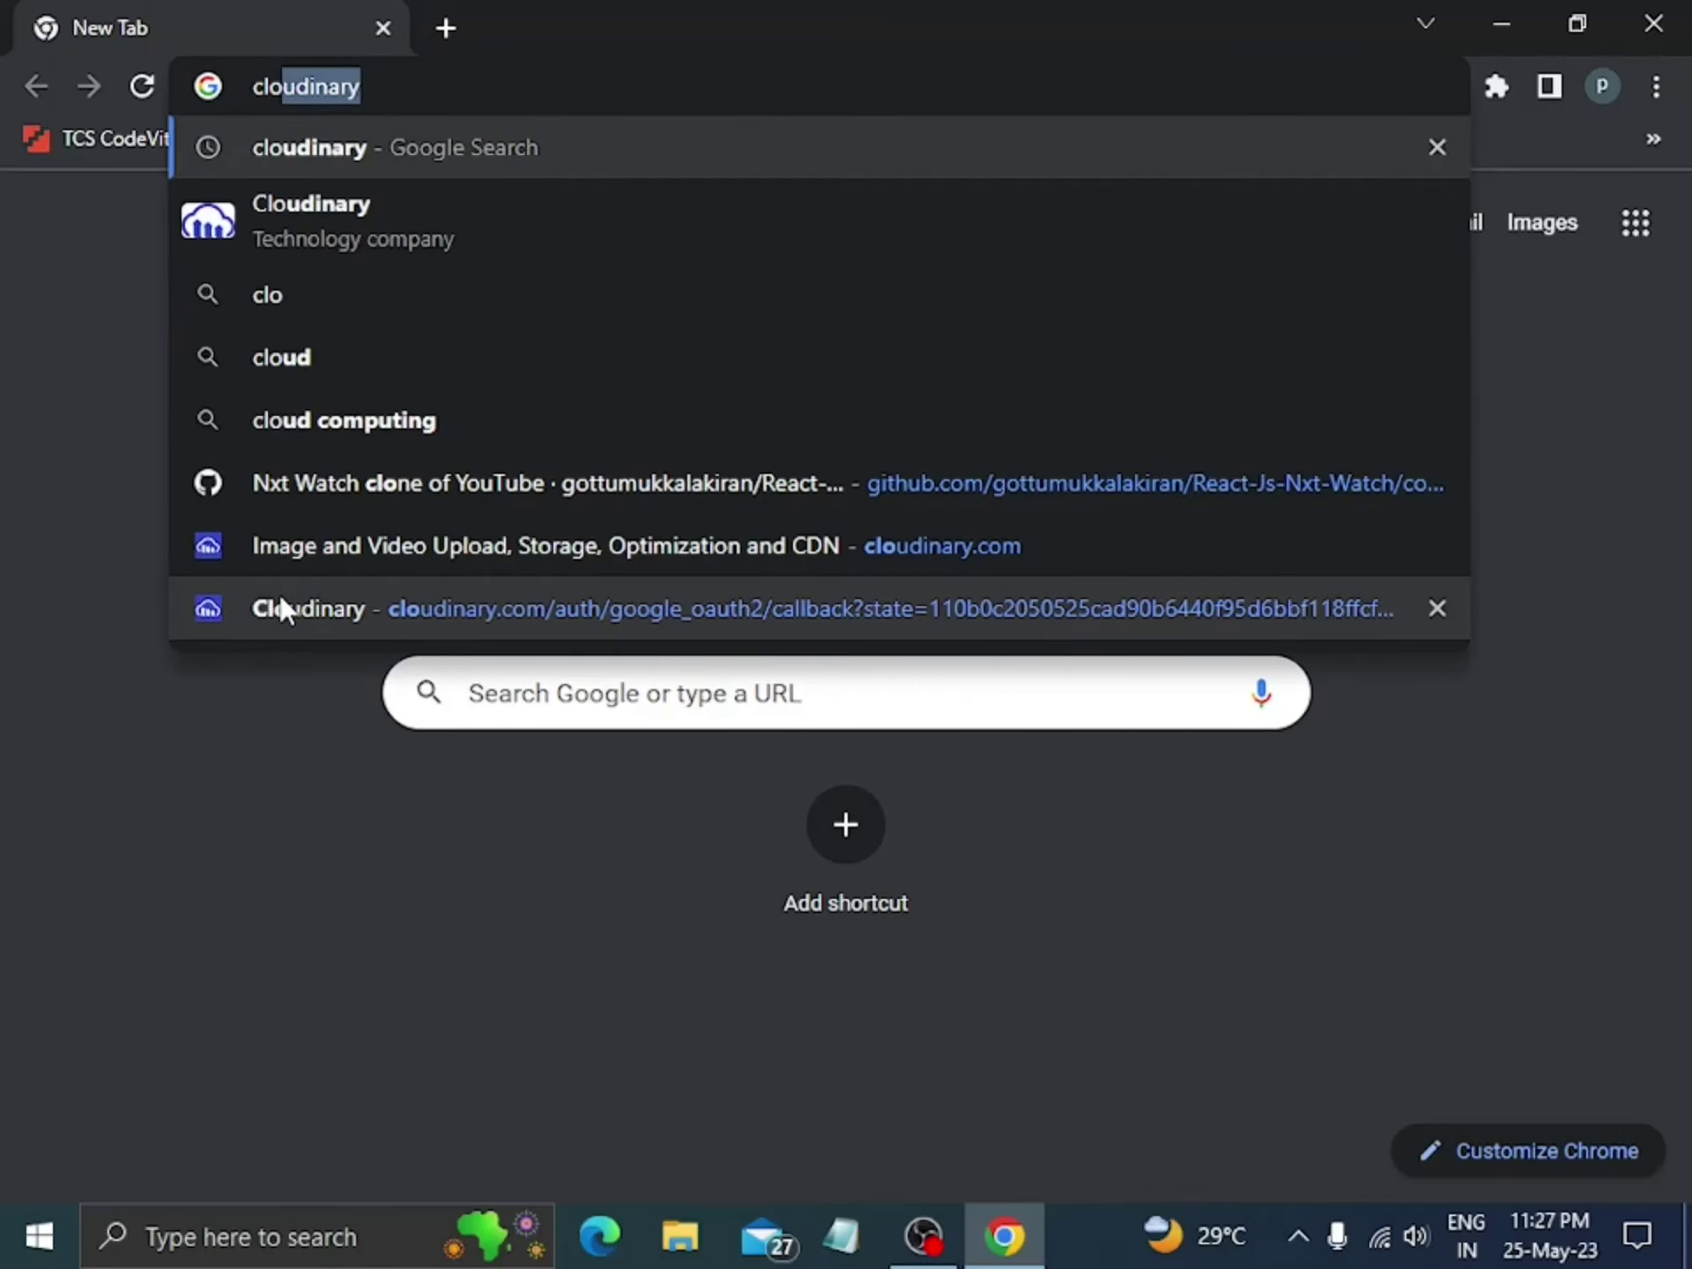
{"action": "key", "text": "Right"}
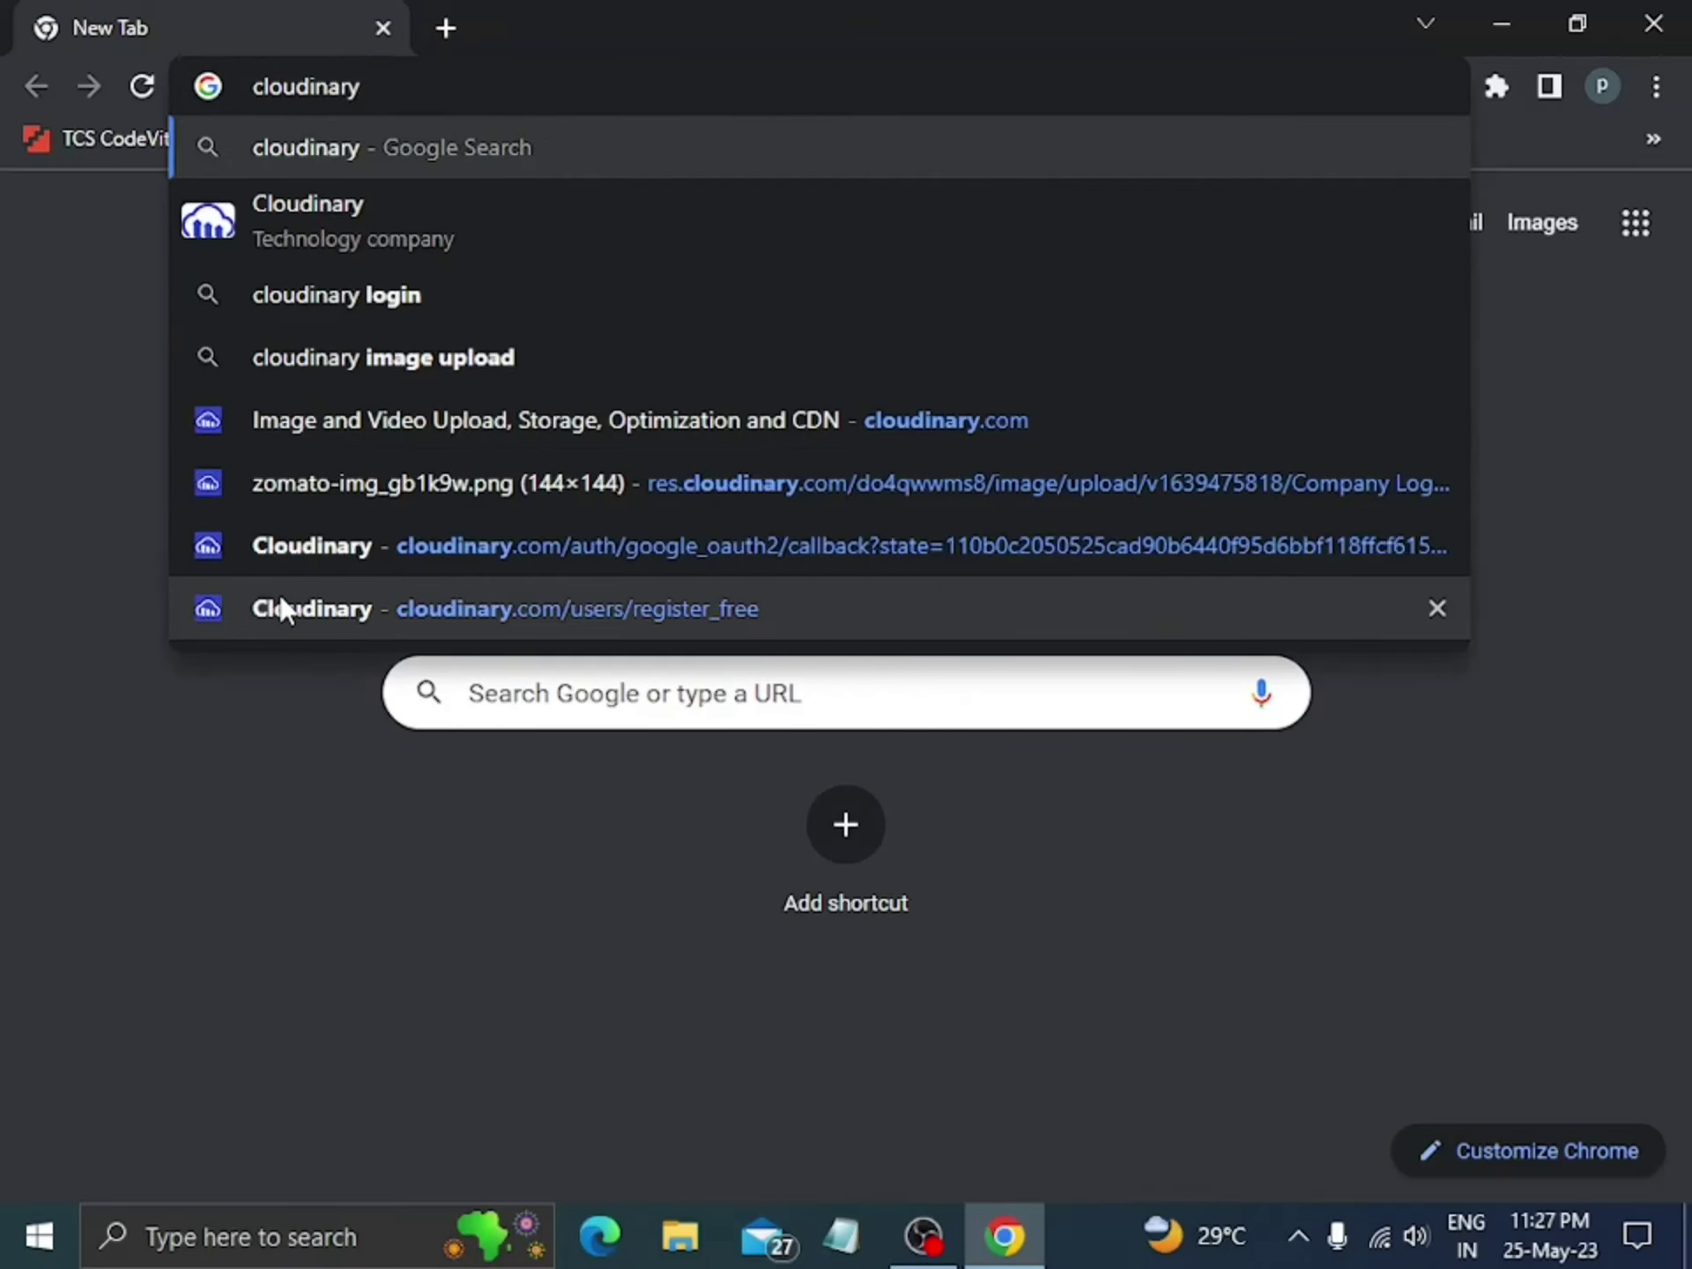
{"action": "key", "text": "Return"}
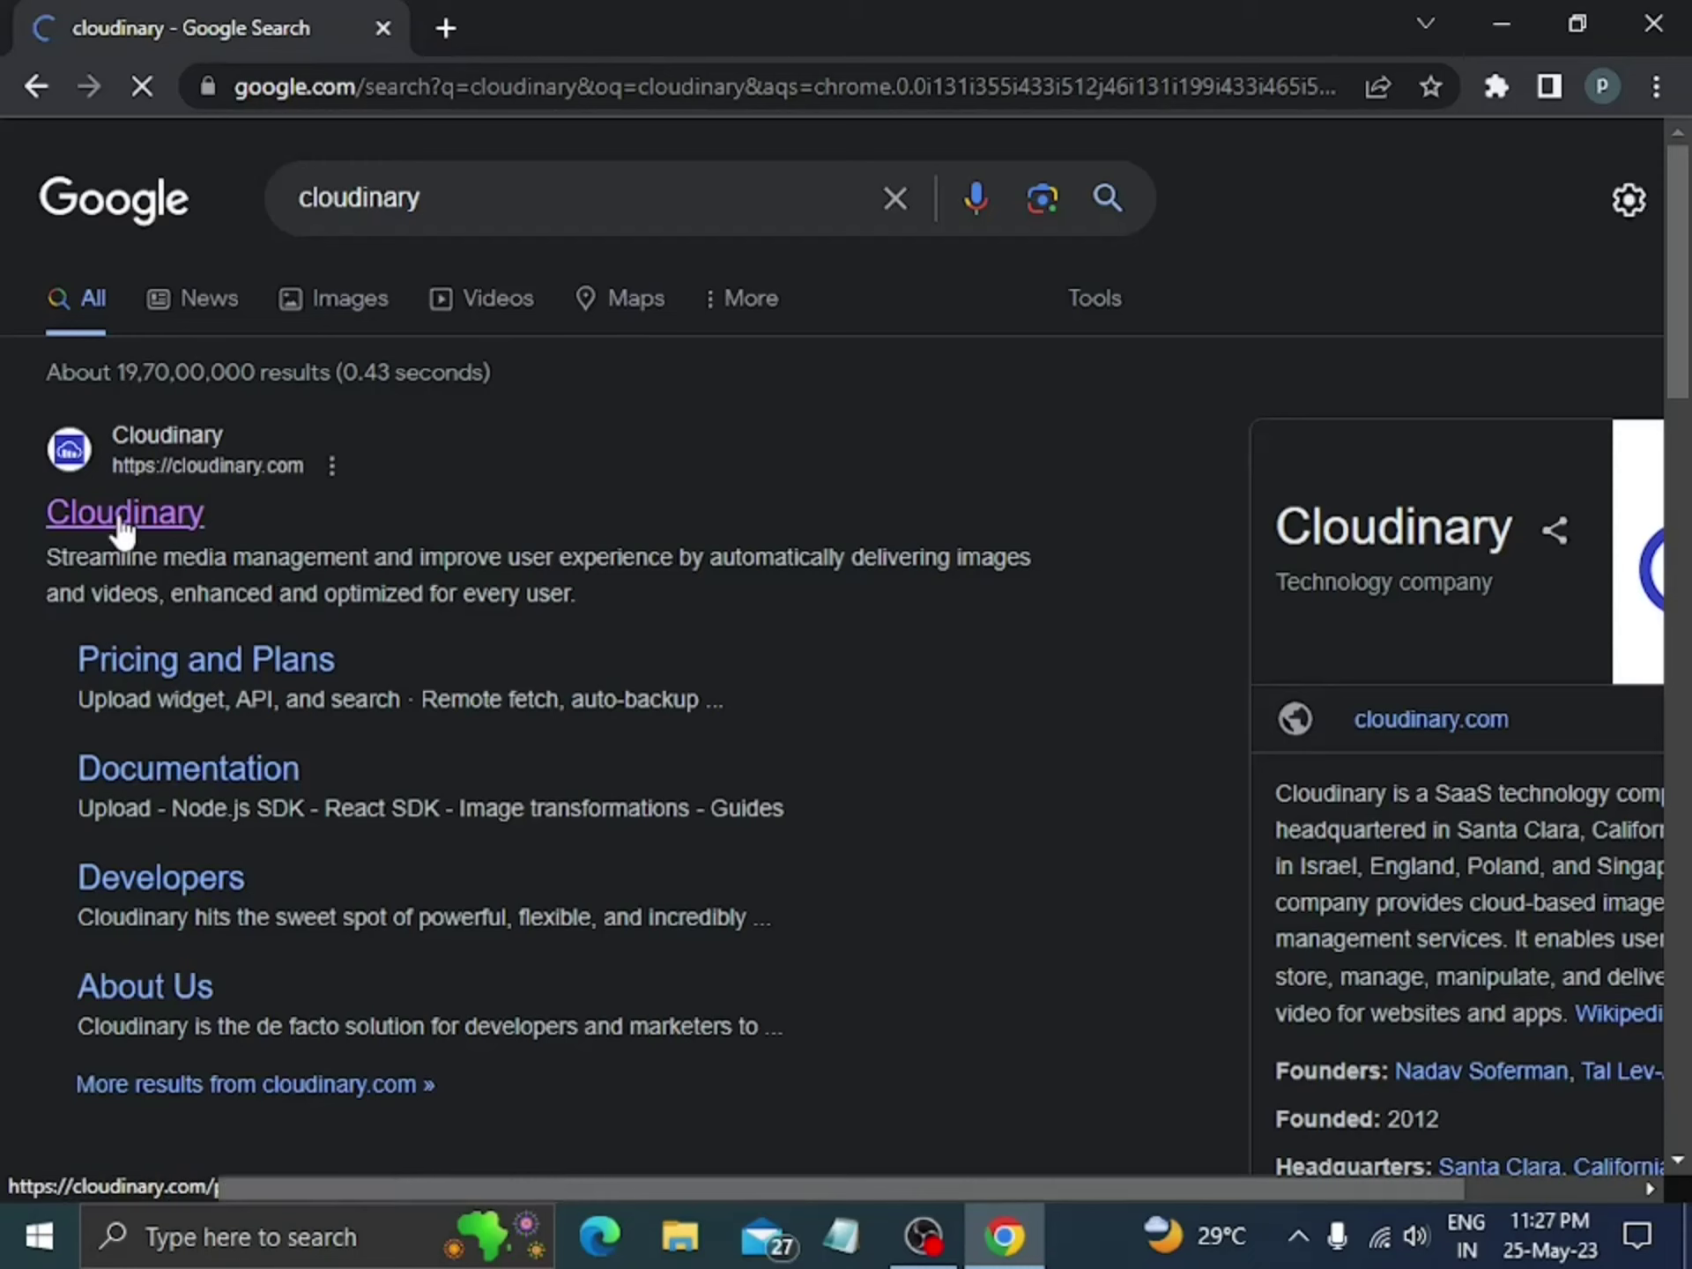
Step: Open the Cloudinary website from the first search result in a new tab and switch to it
{"action": "left_click", "coordinate": [94, 487]}
{"action": "right_click", "coordinate": [155, 517]}
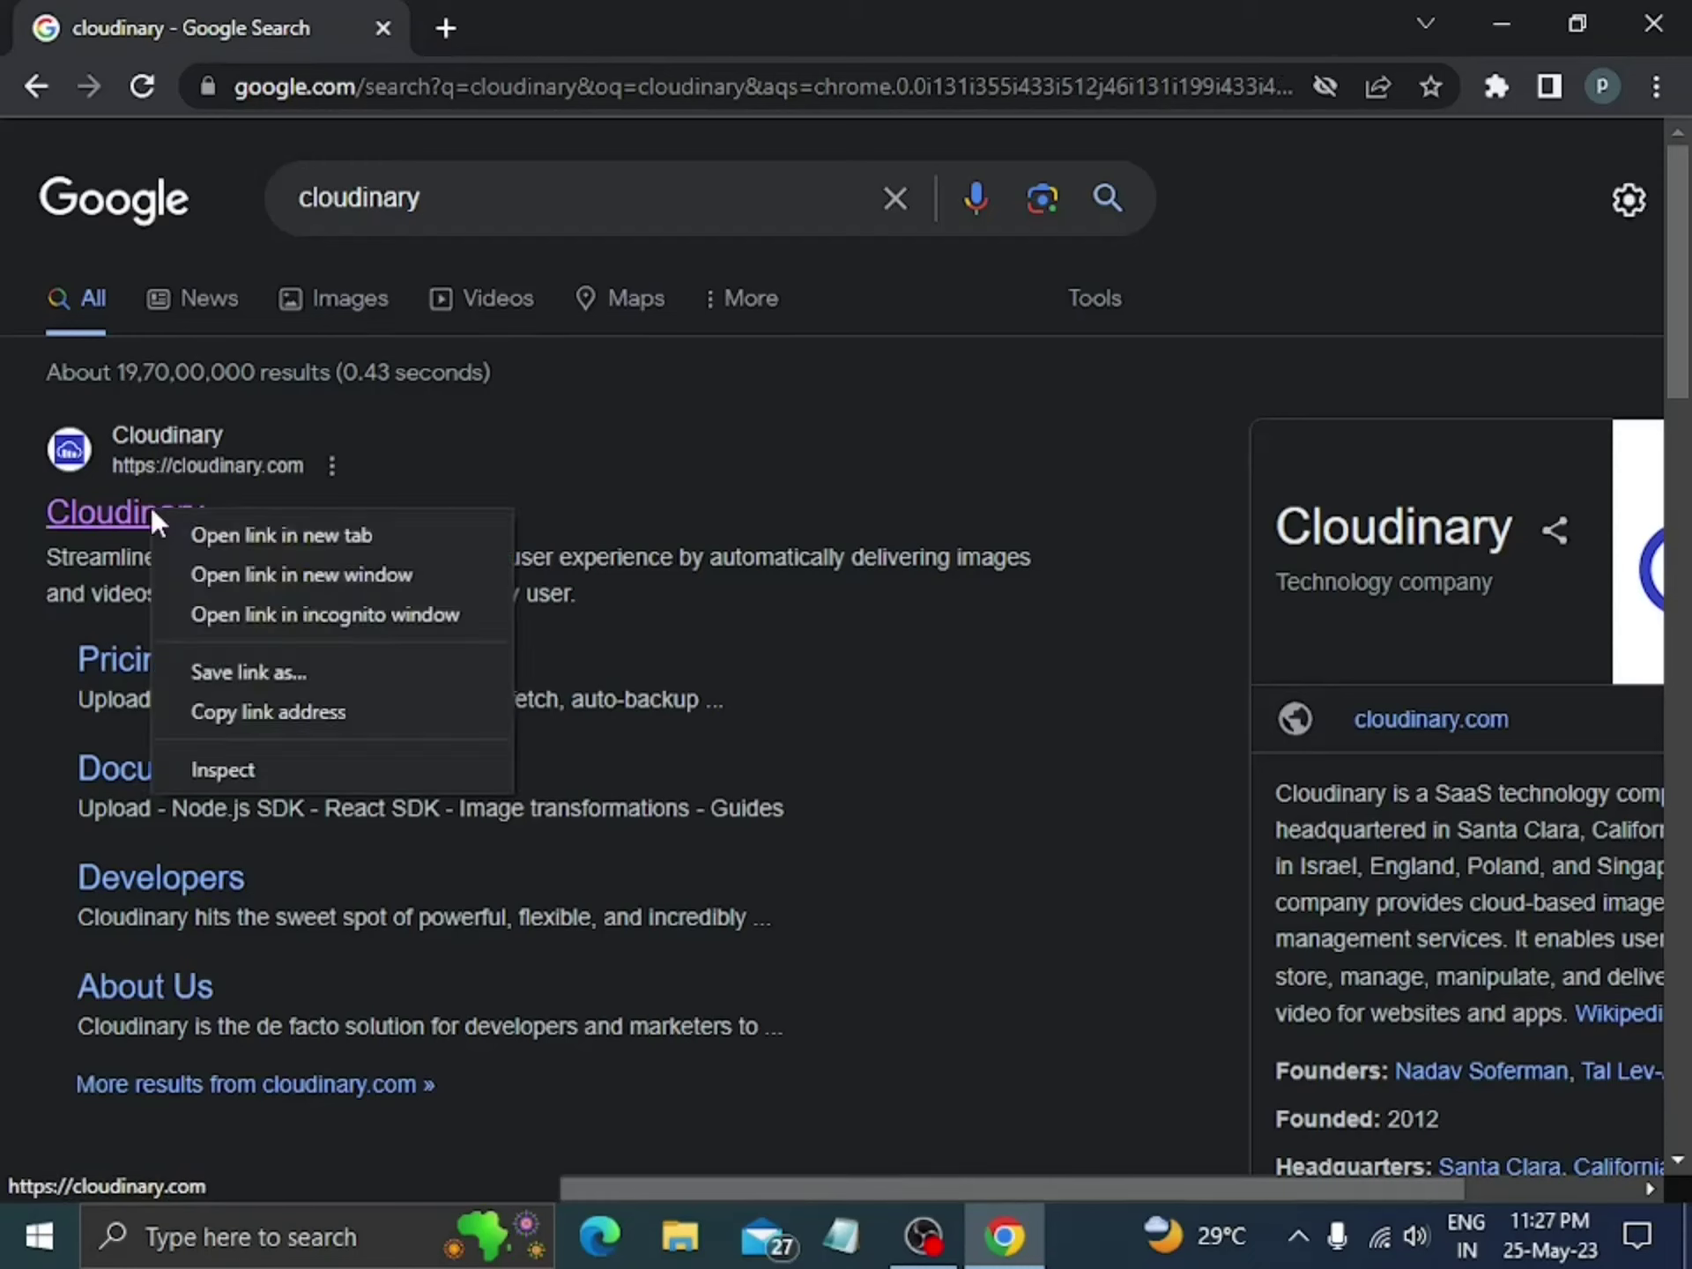
{"action": "left_click", "coordinate": [273, 535]}
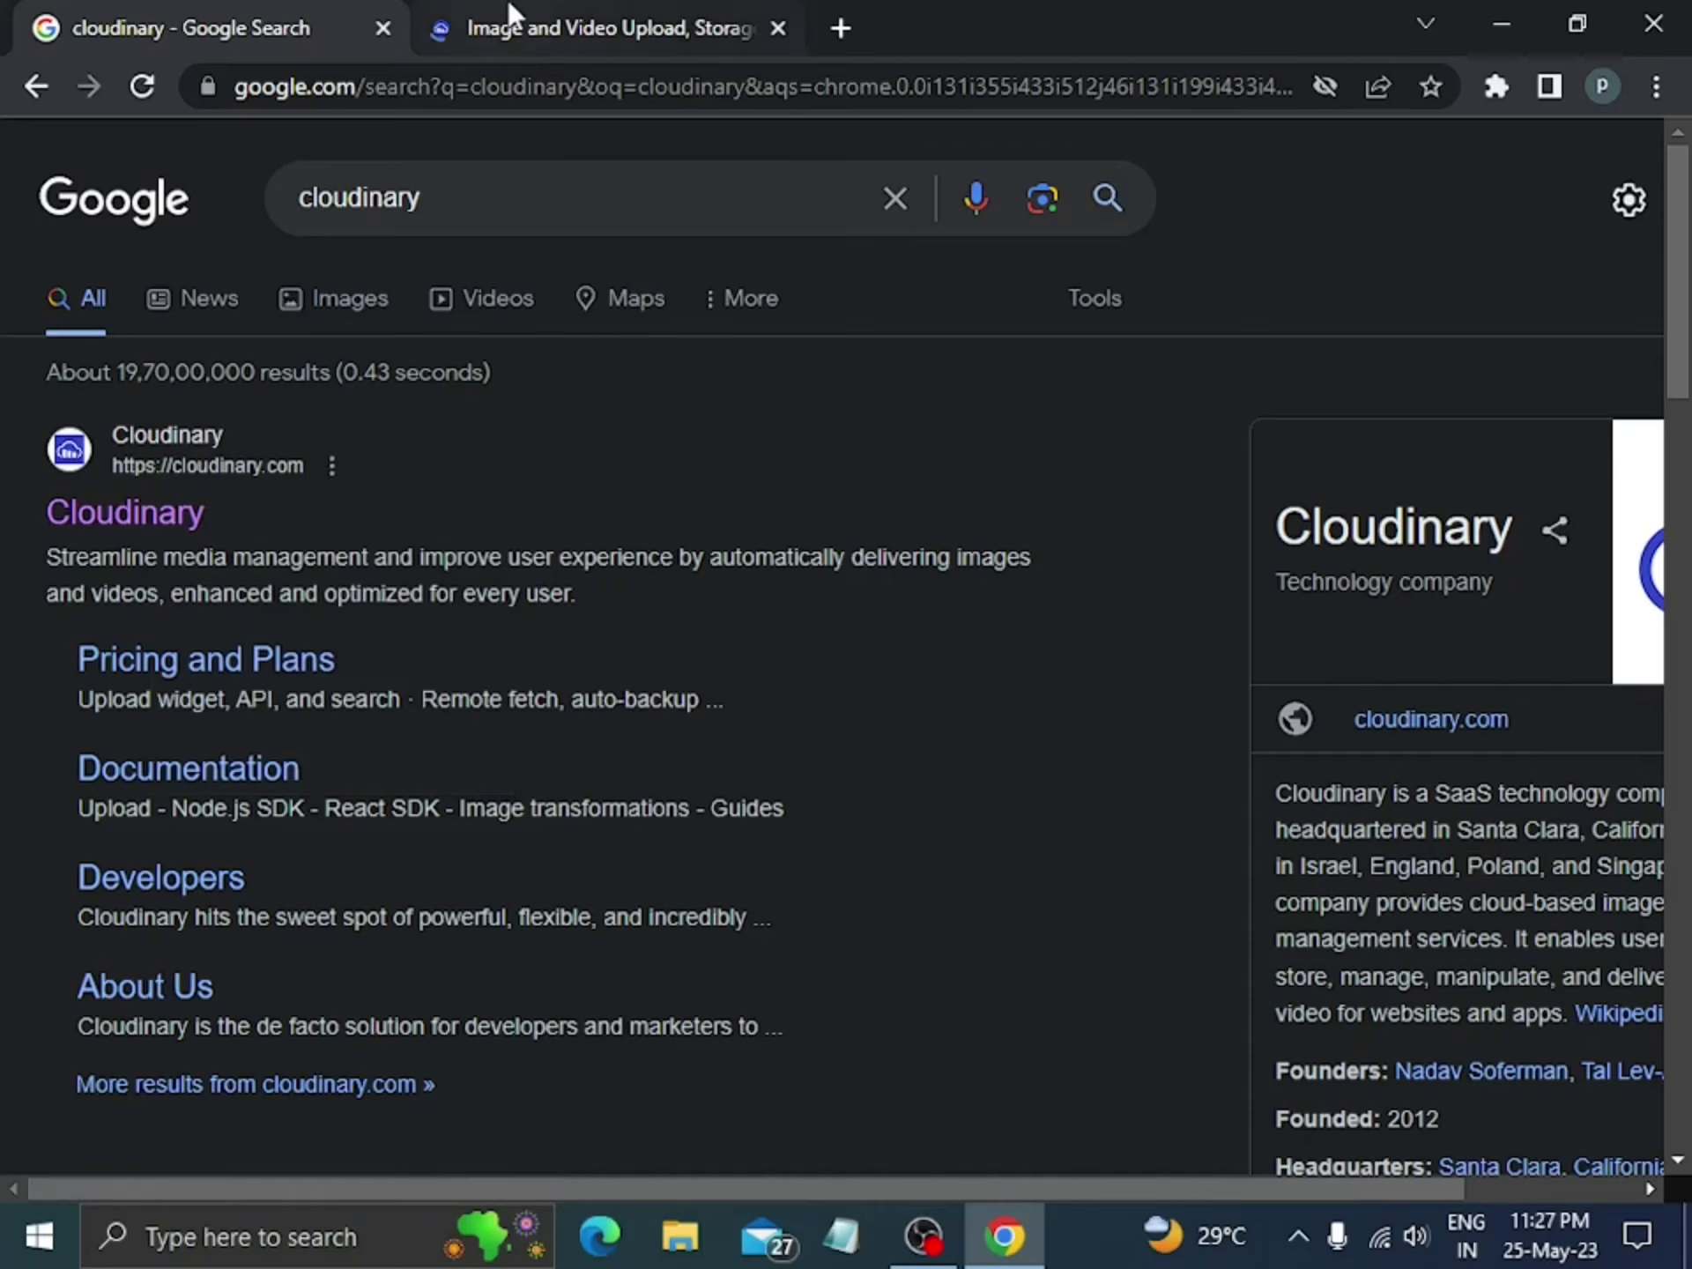
{"action": "left_click", "coordinate": [506, 15]}
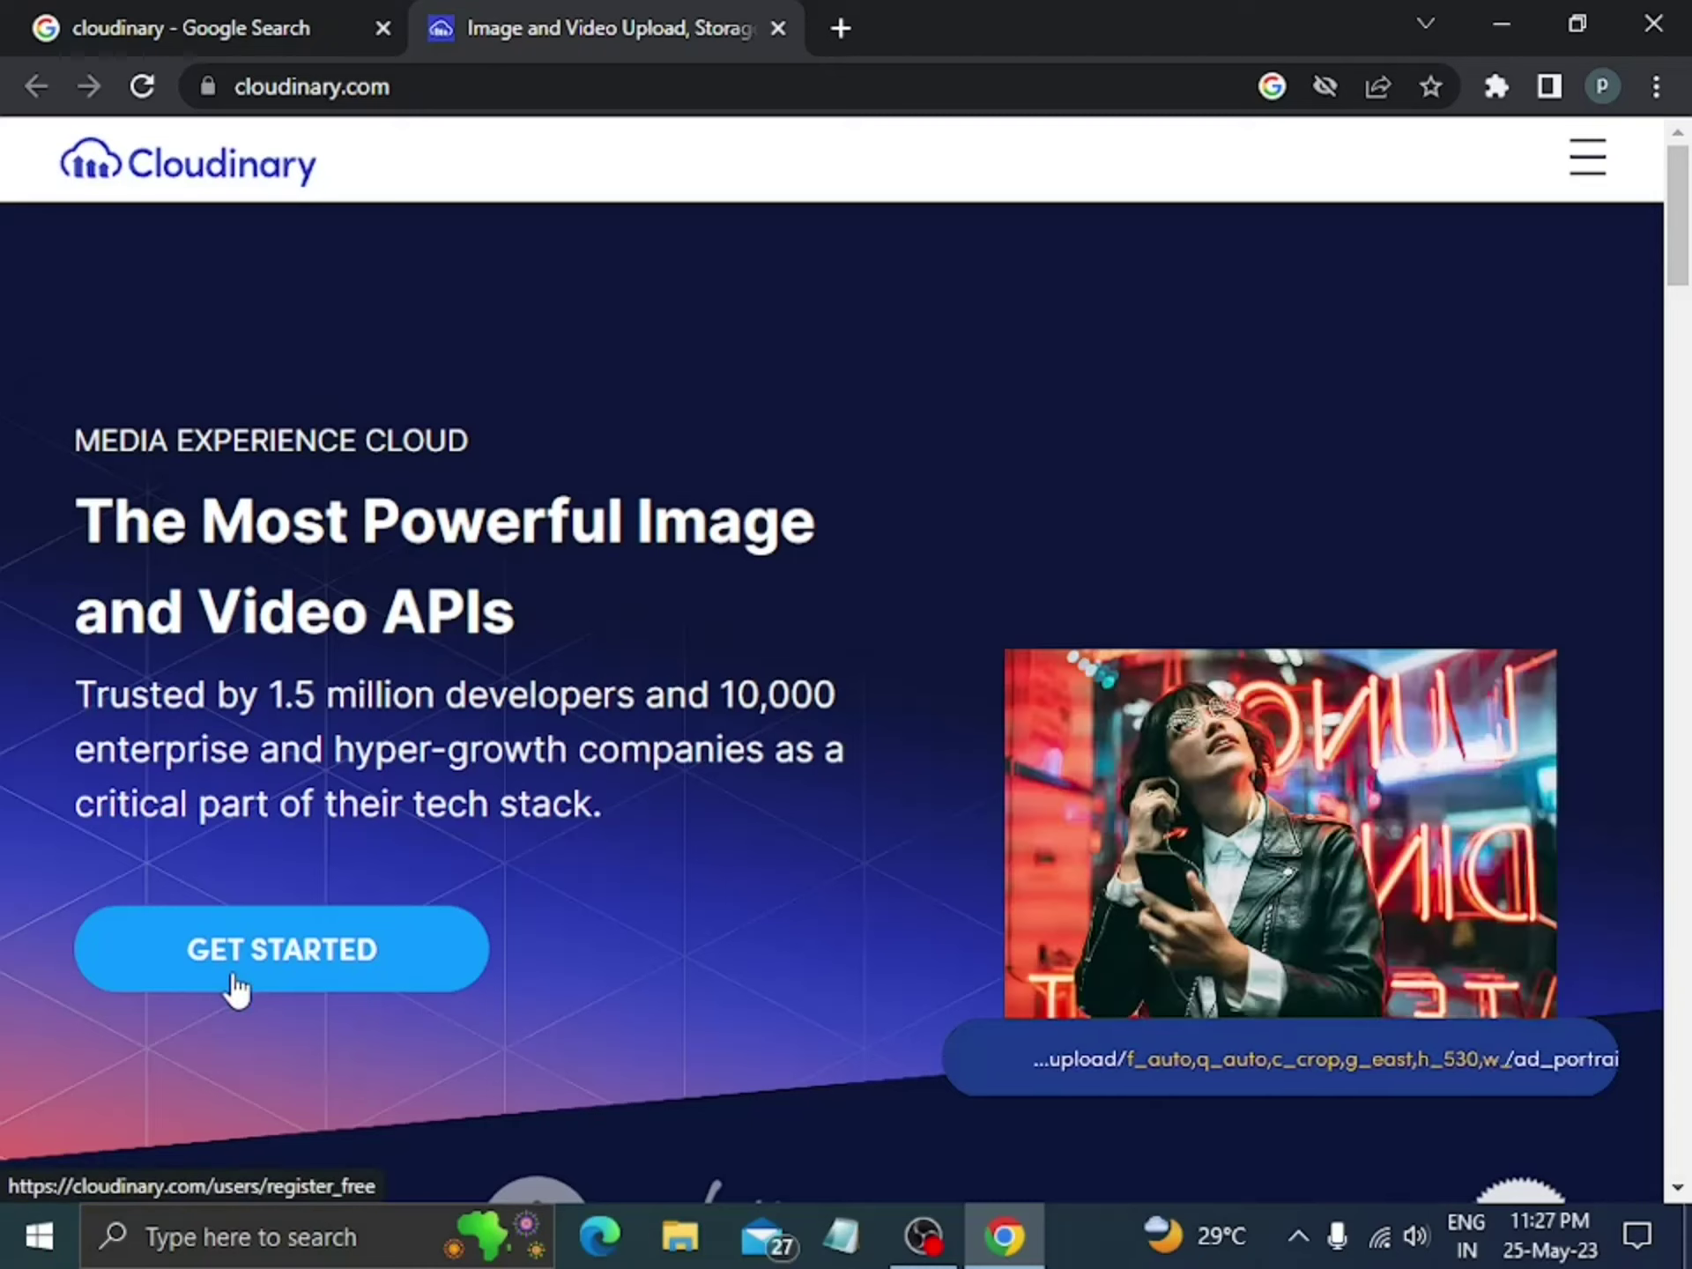
Step: Get started on Cloudinary by signing up with the existing Google account
{"action": "left_click", "coordinate": [297, 952]}
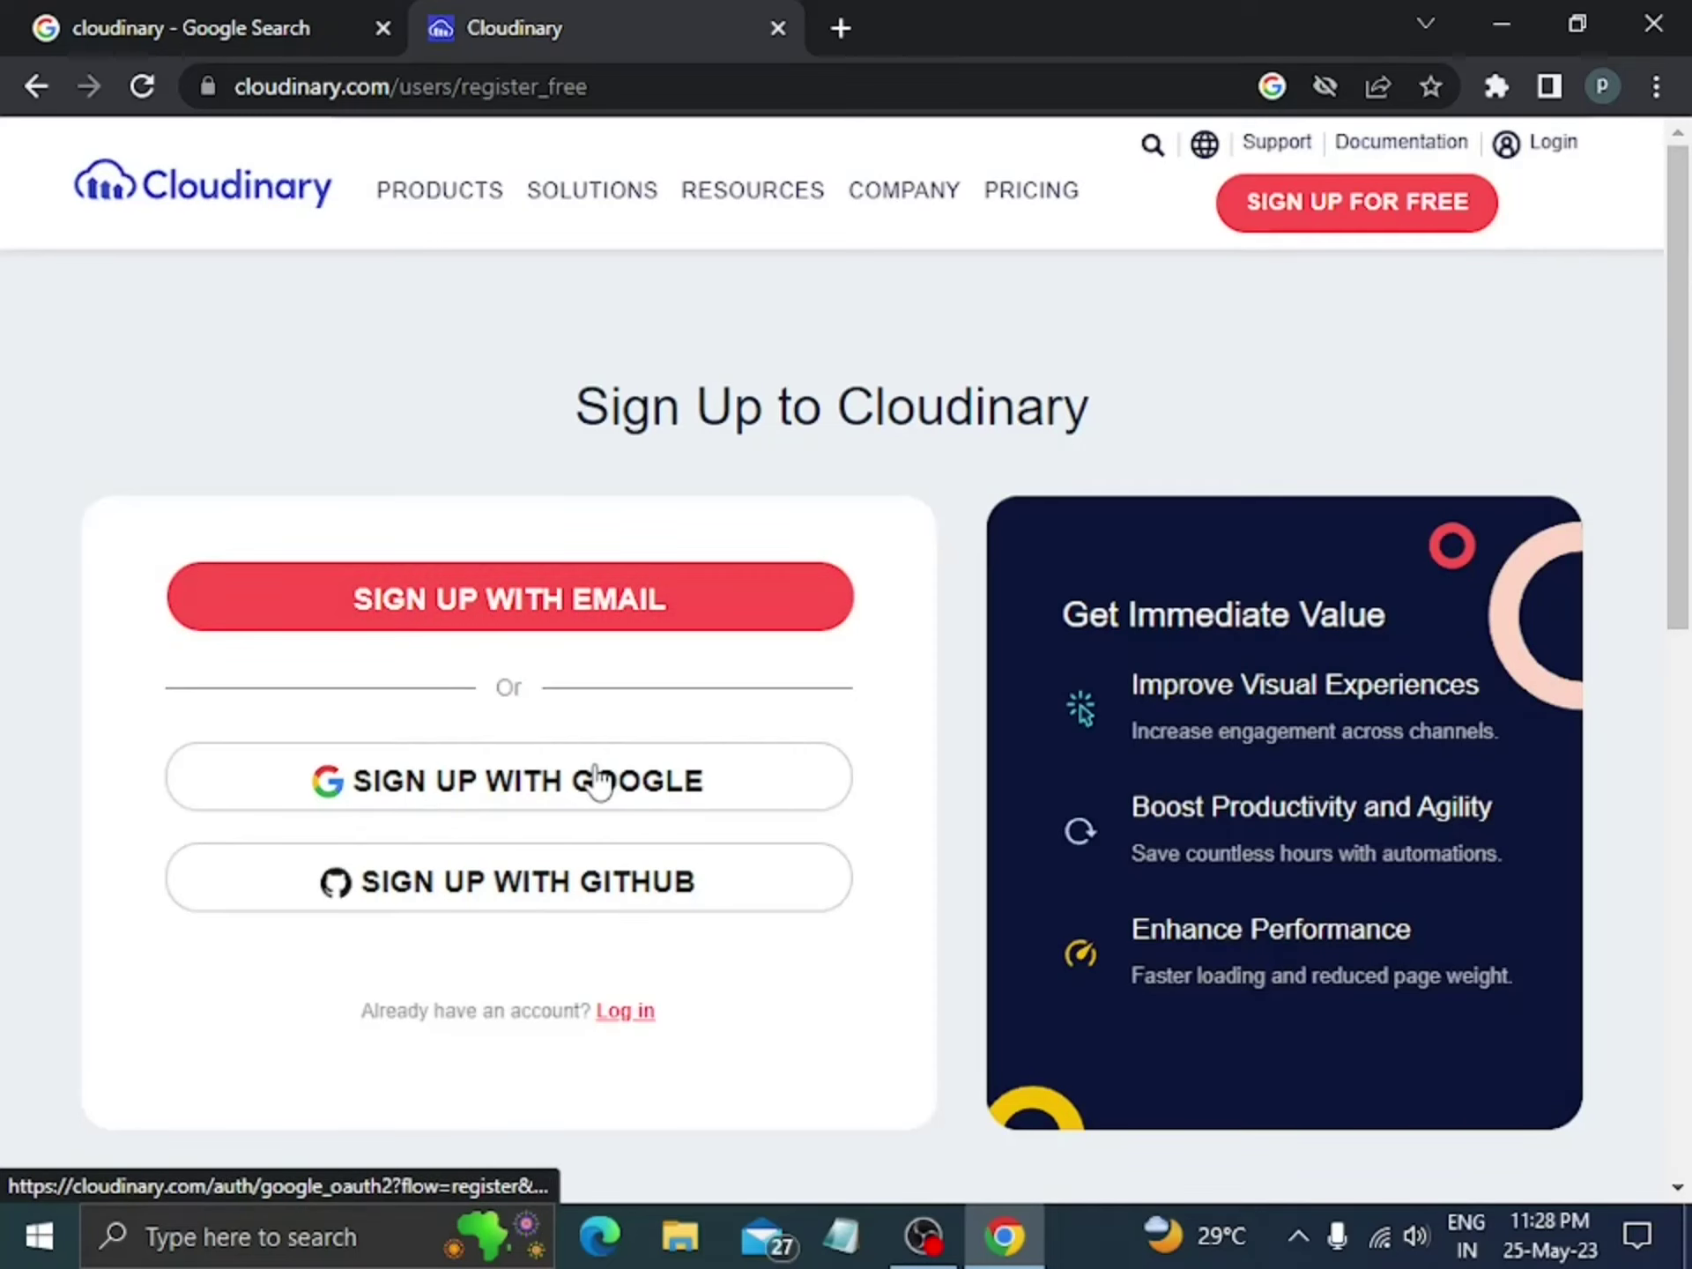
{"action": "left_click", "coordinate": [493, 804]}
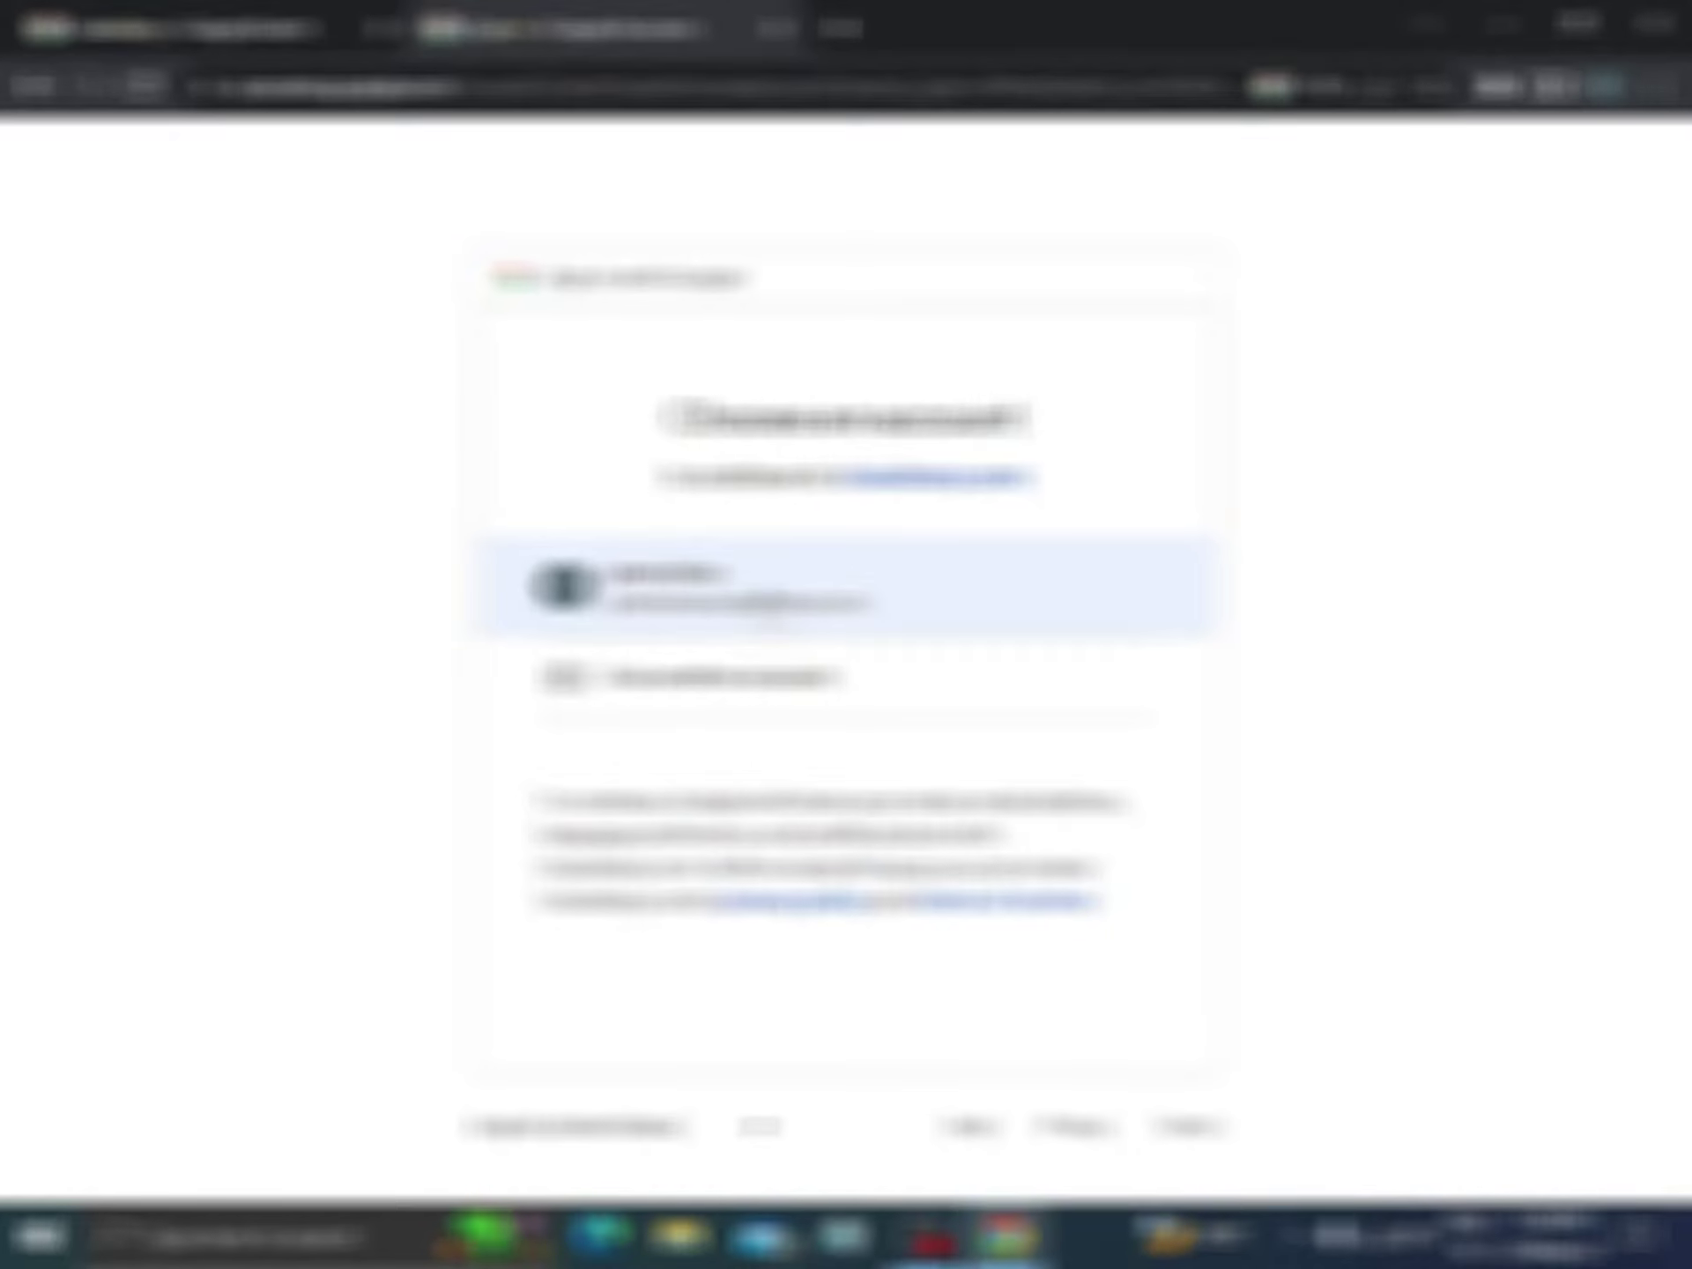
{"action": "left_click", "coordinate": [767, 612]}
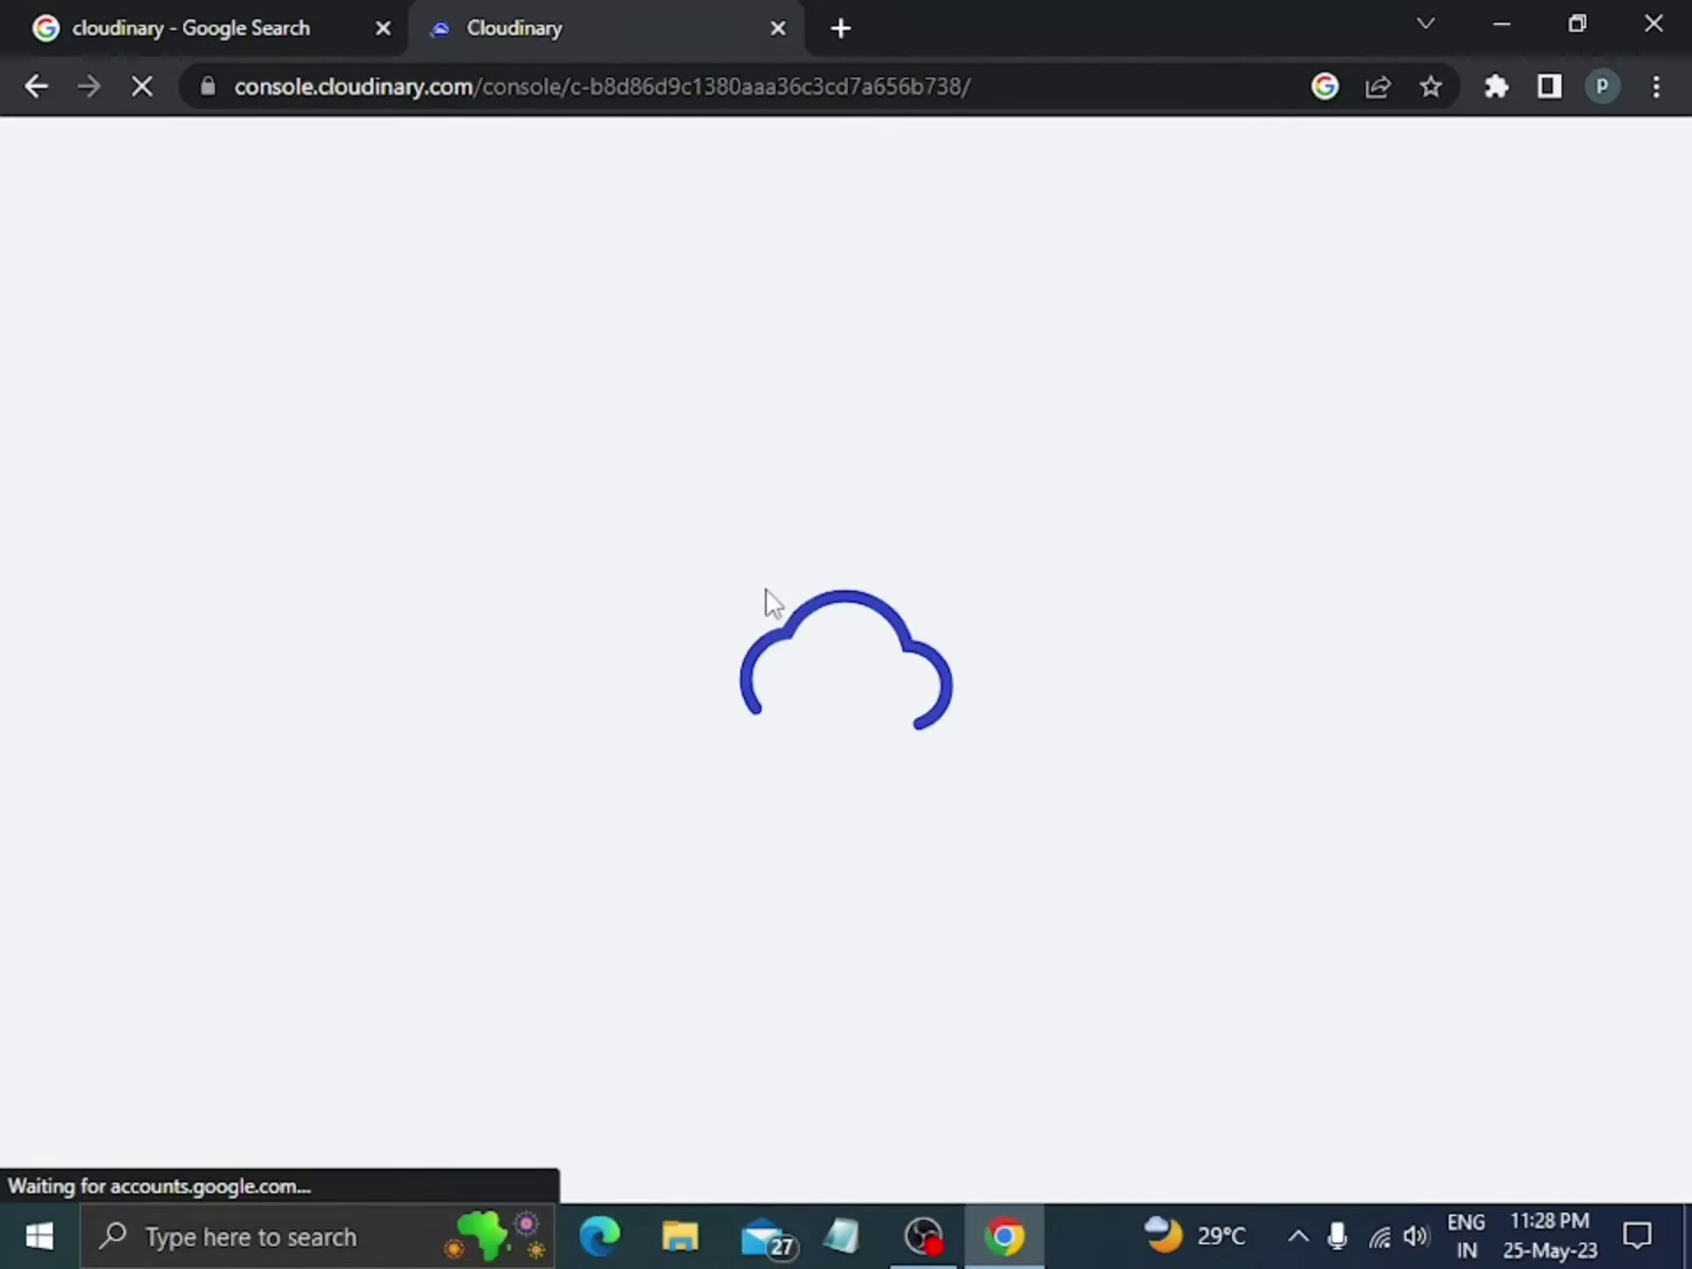
Step: Open the Assets page of the Cloudinary Media Library
{"action": "scroll", "coordinate": [524, 559], "scroll_direction": "down", "scroll_amount": 20}
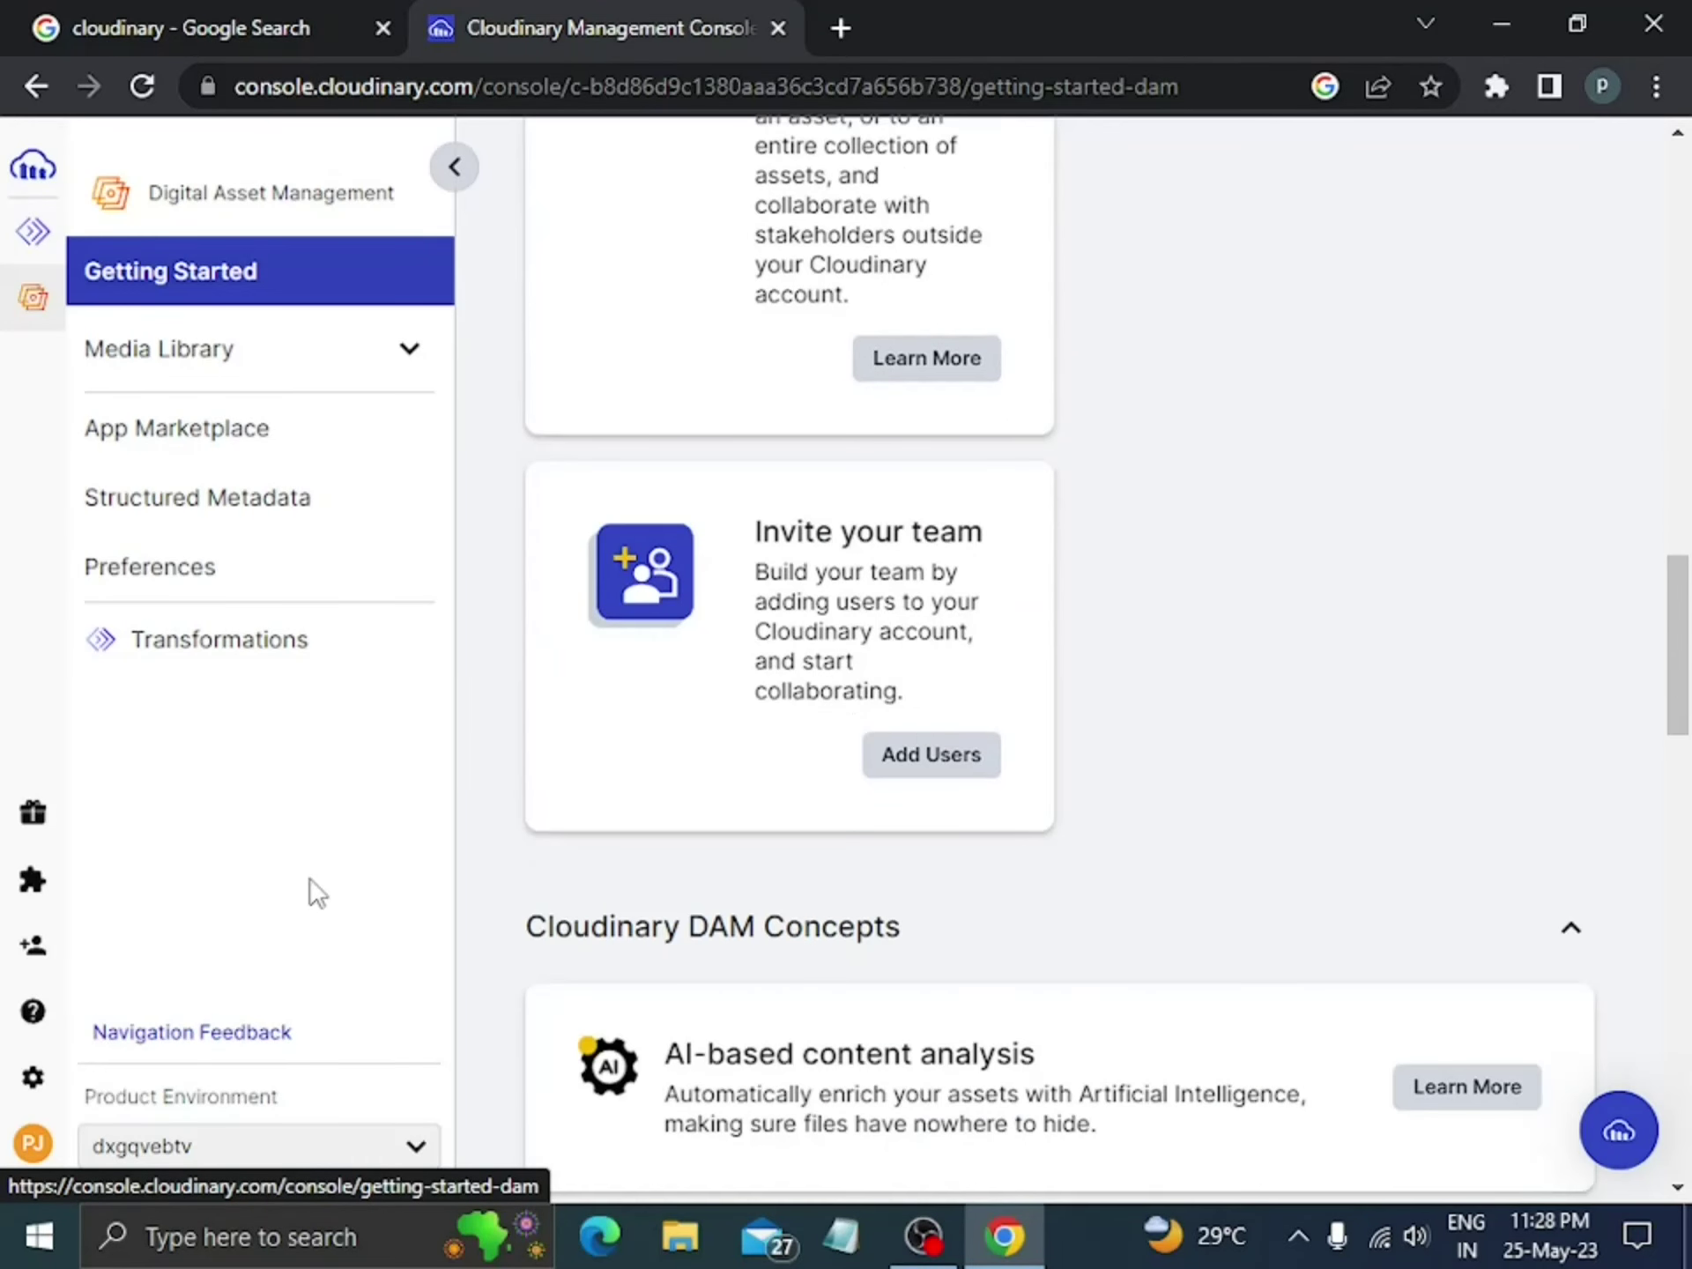
{"action": "left_click", "coordinate": [167, 361]}
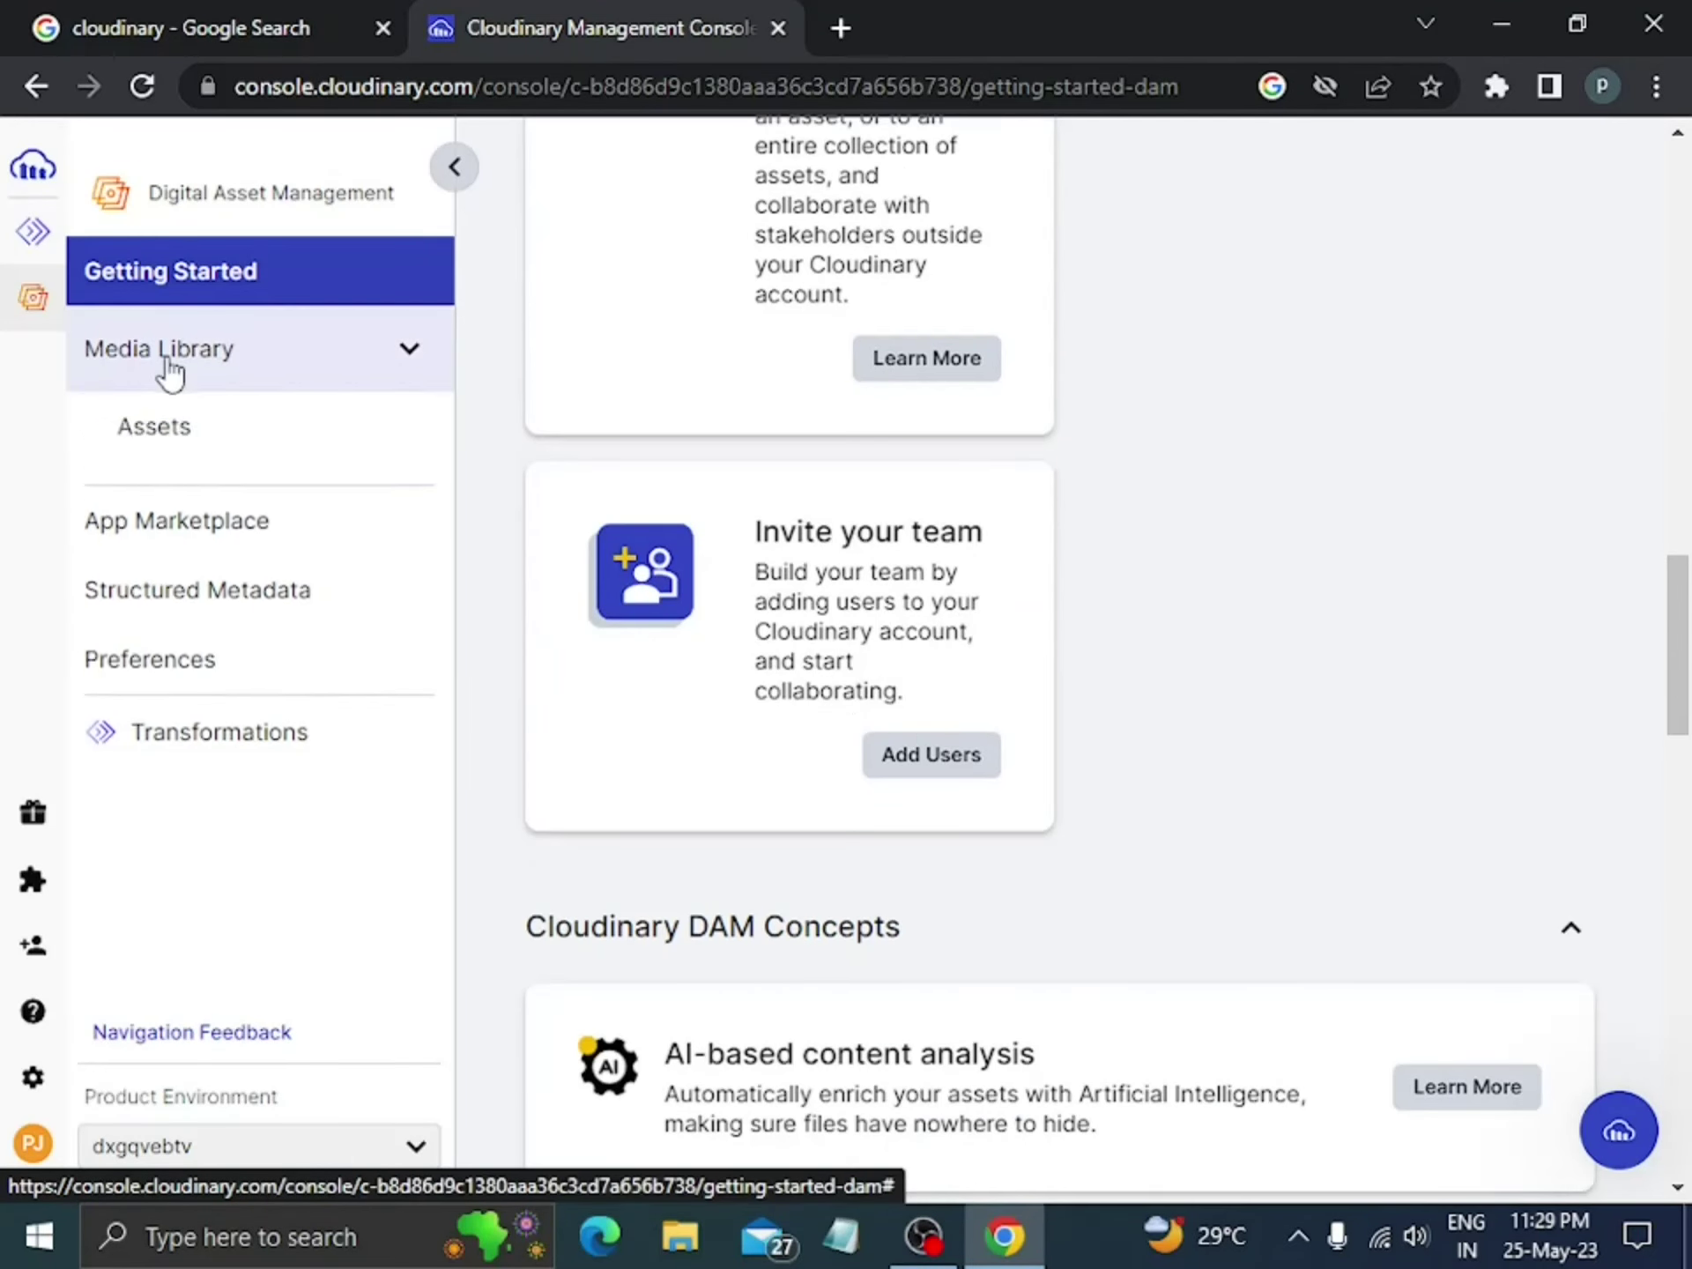
{"action": "left_click", "coordinate": [295, 429]}
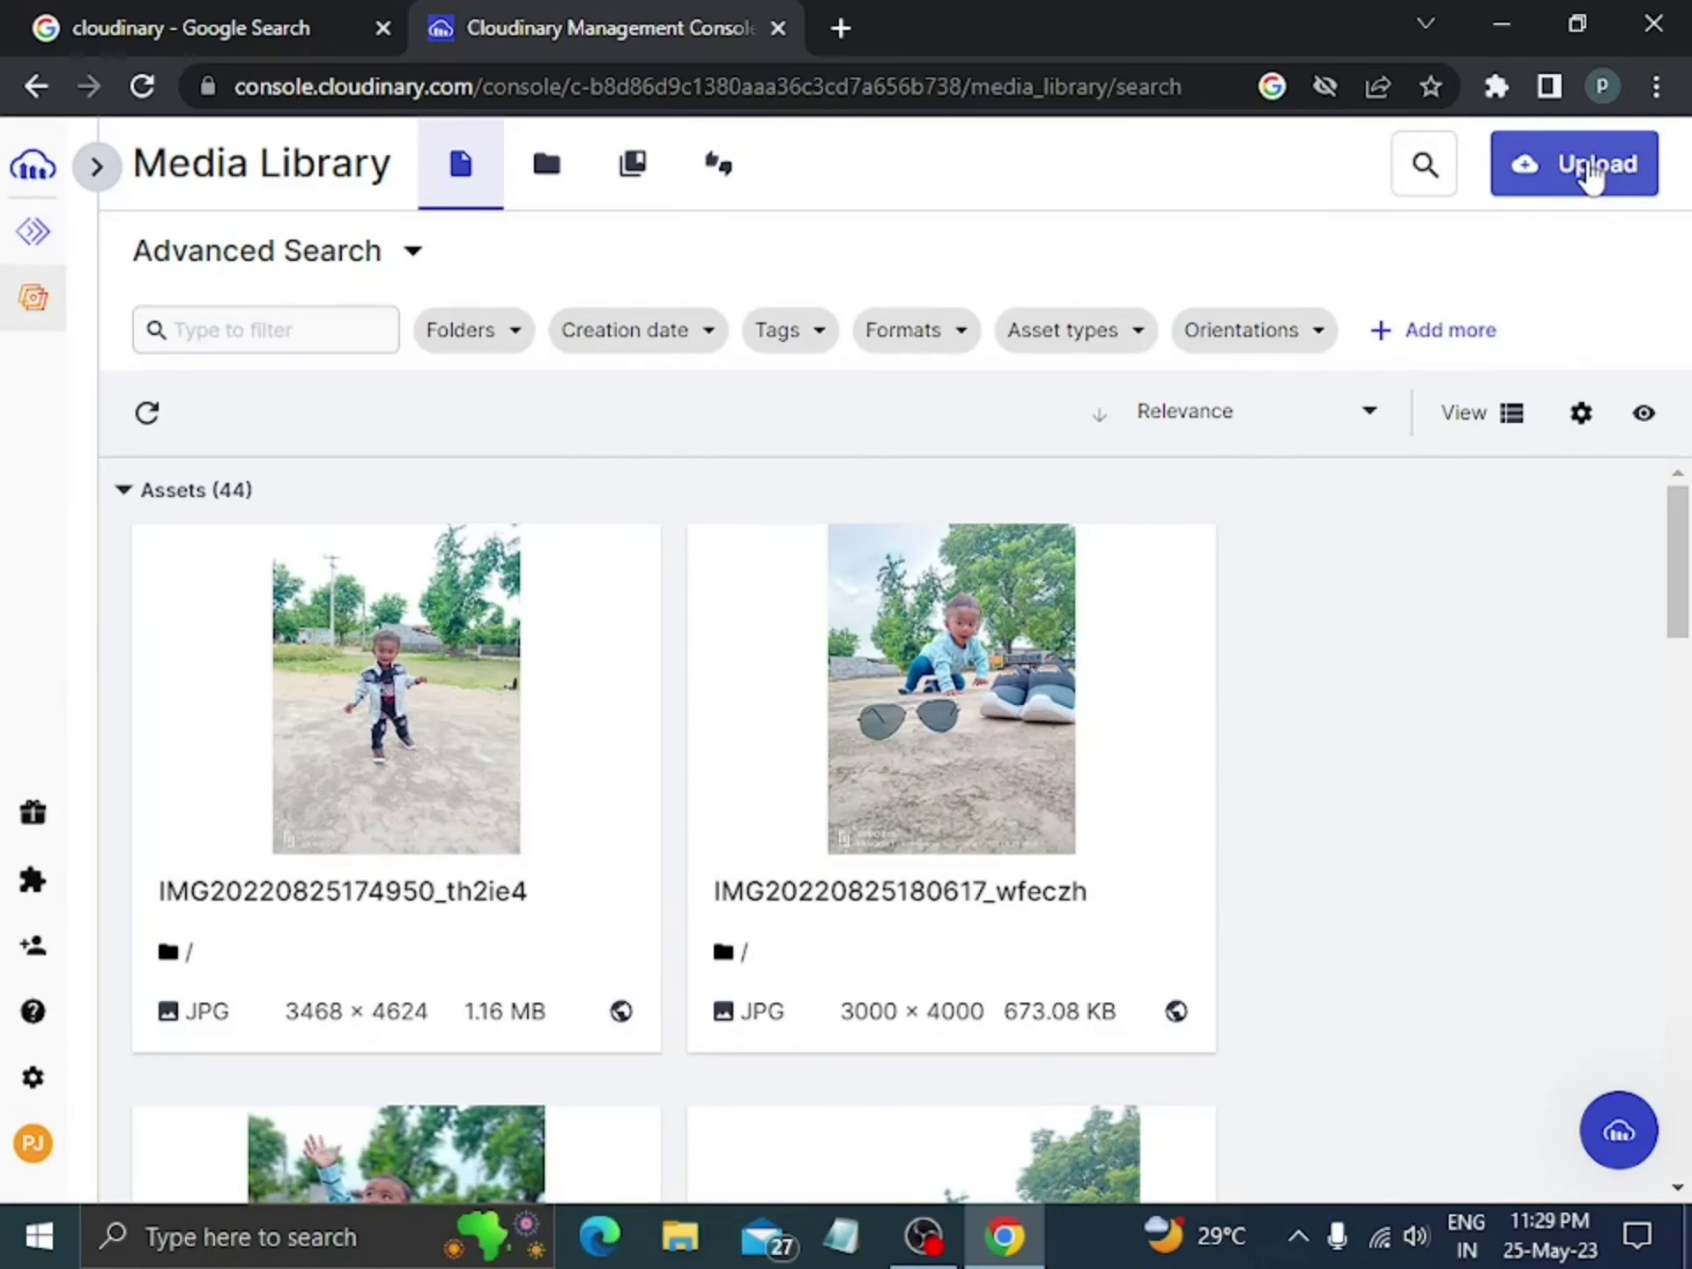
Step: Upload the bootstrap-icons PNG from the Desktop folder to the Media Library and finish the upload queue
{"action": "left_click", "coordinate": [1591, 172]}
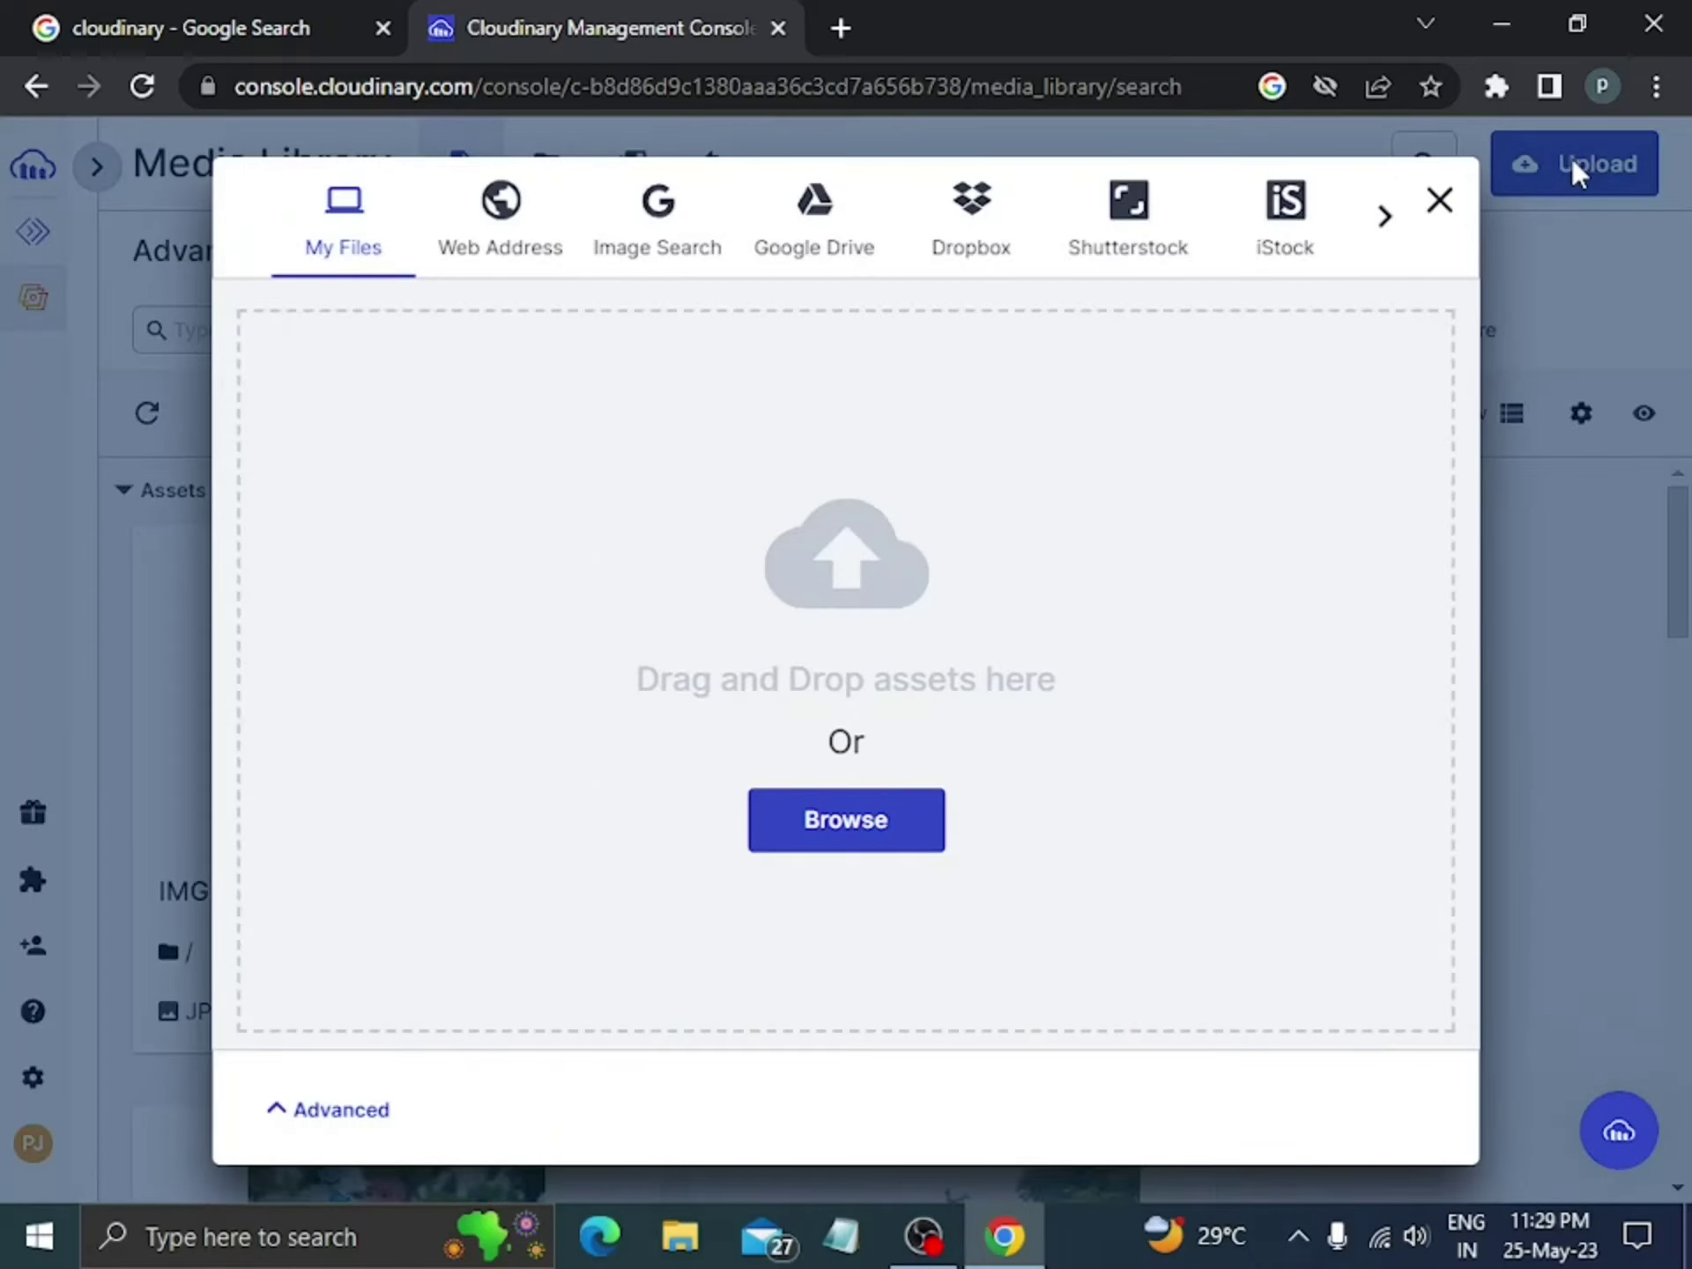
{"action": "left_click", "coordinate": [1508, 19]}
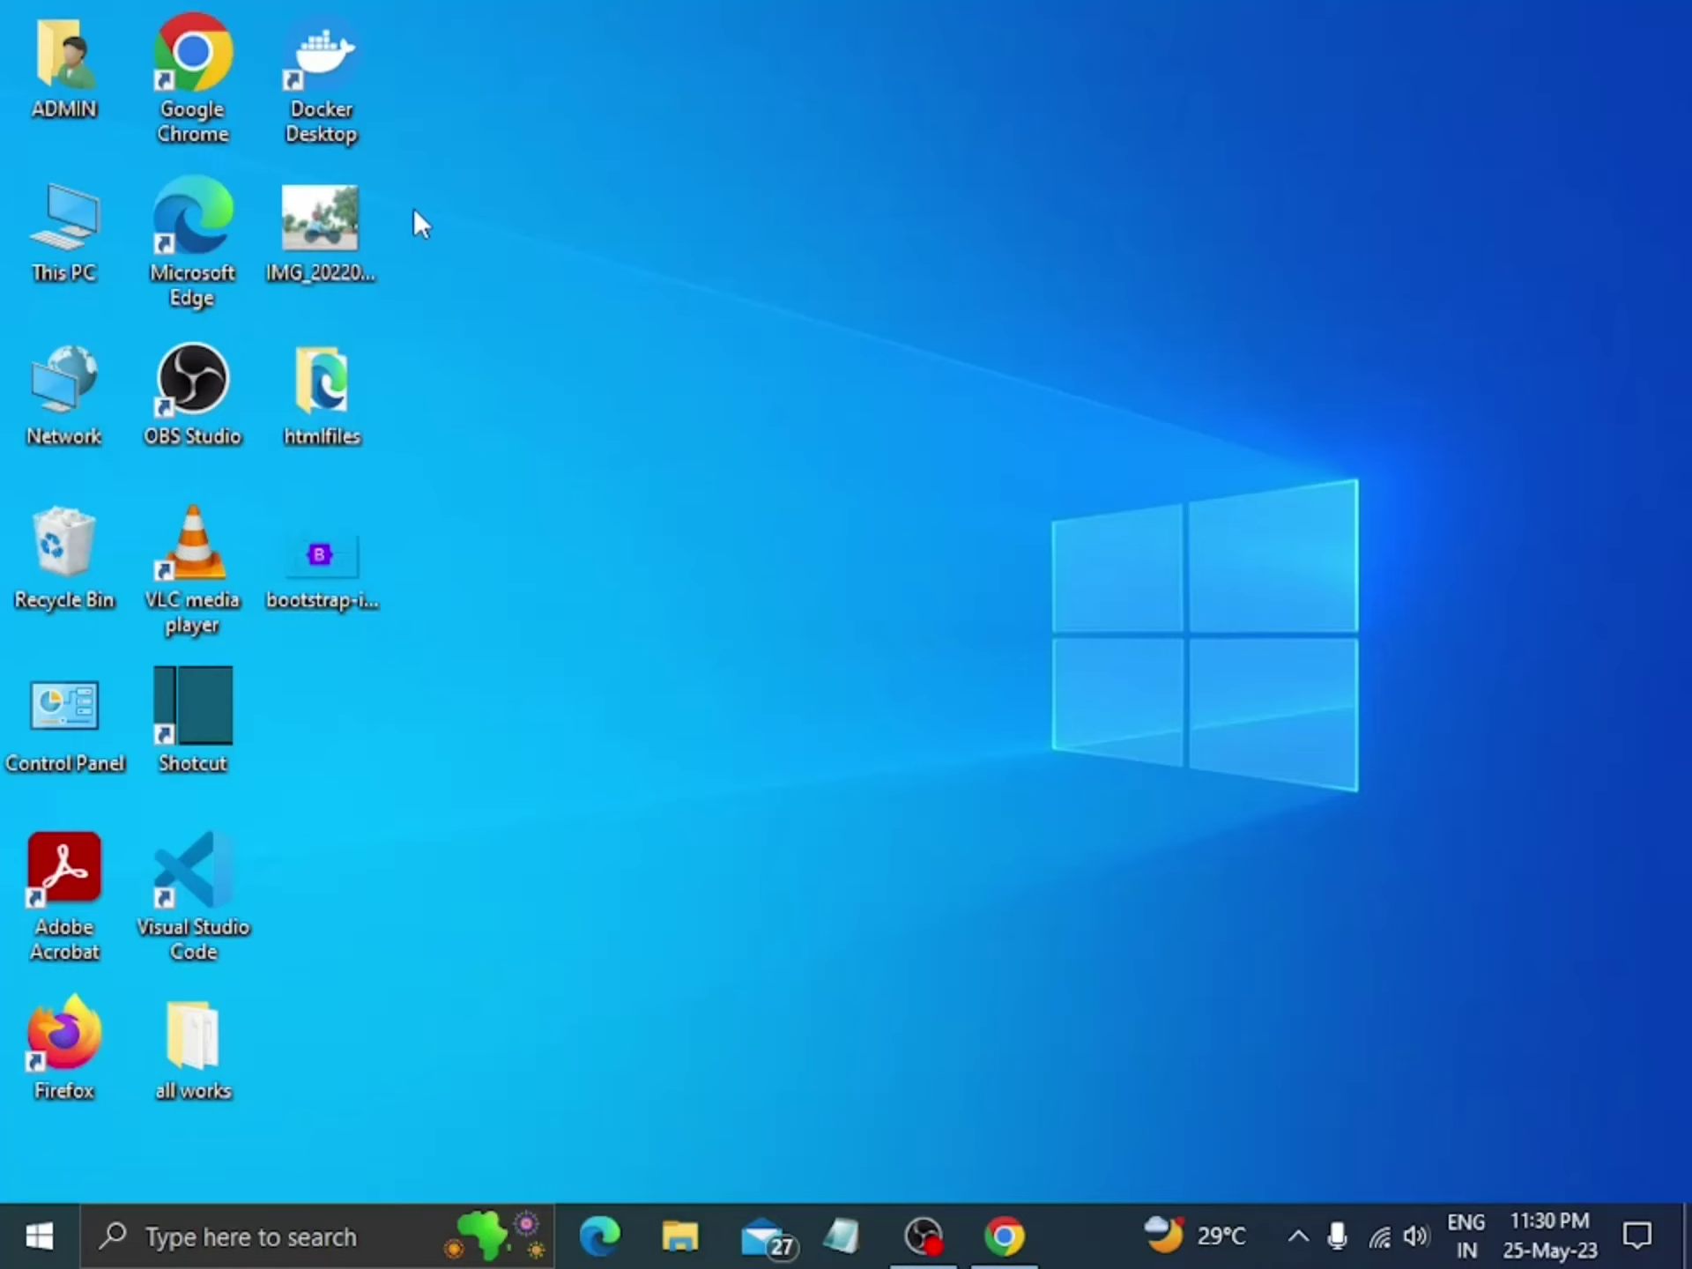
{"action": "left_click", "coordinate": [1004, 1236]}
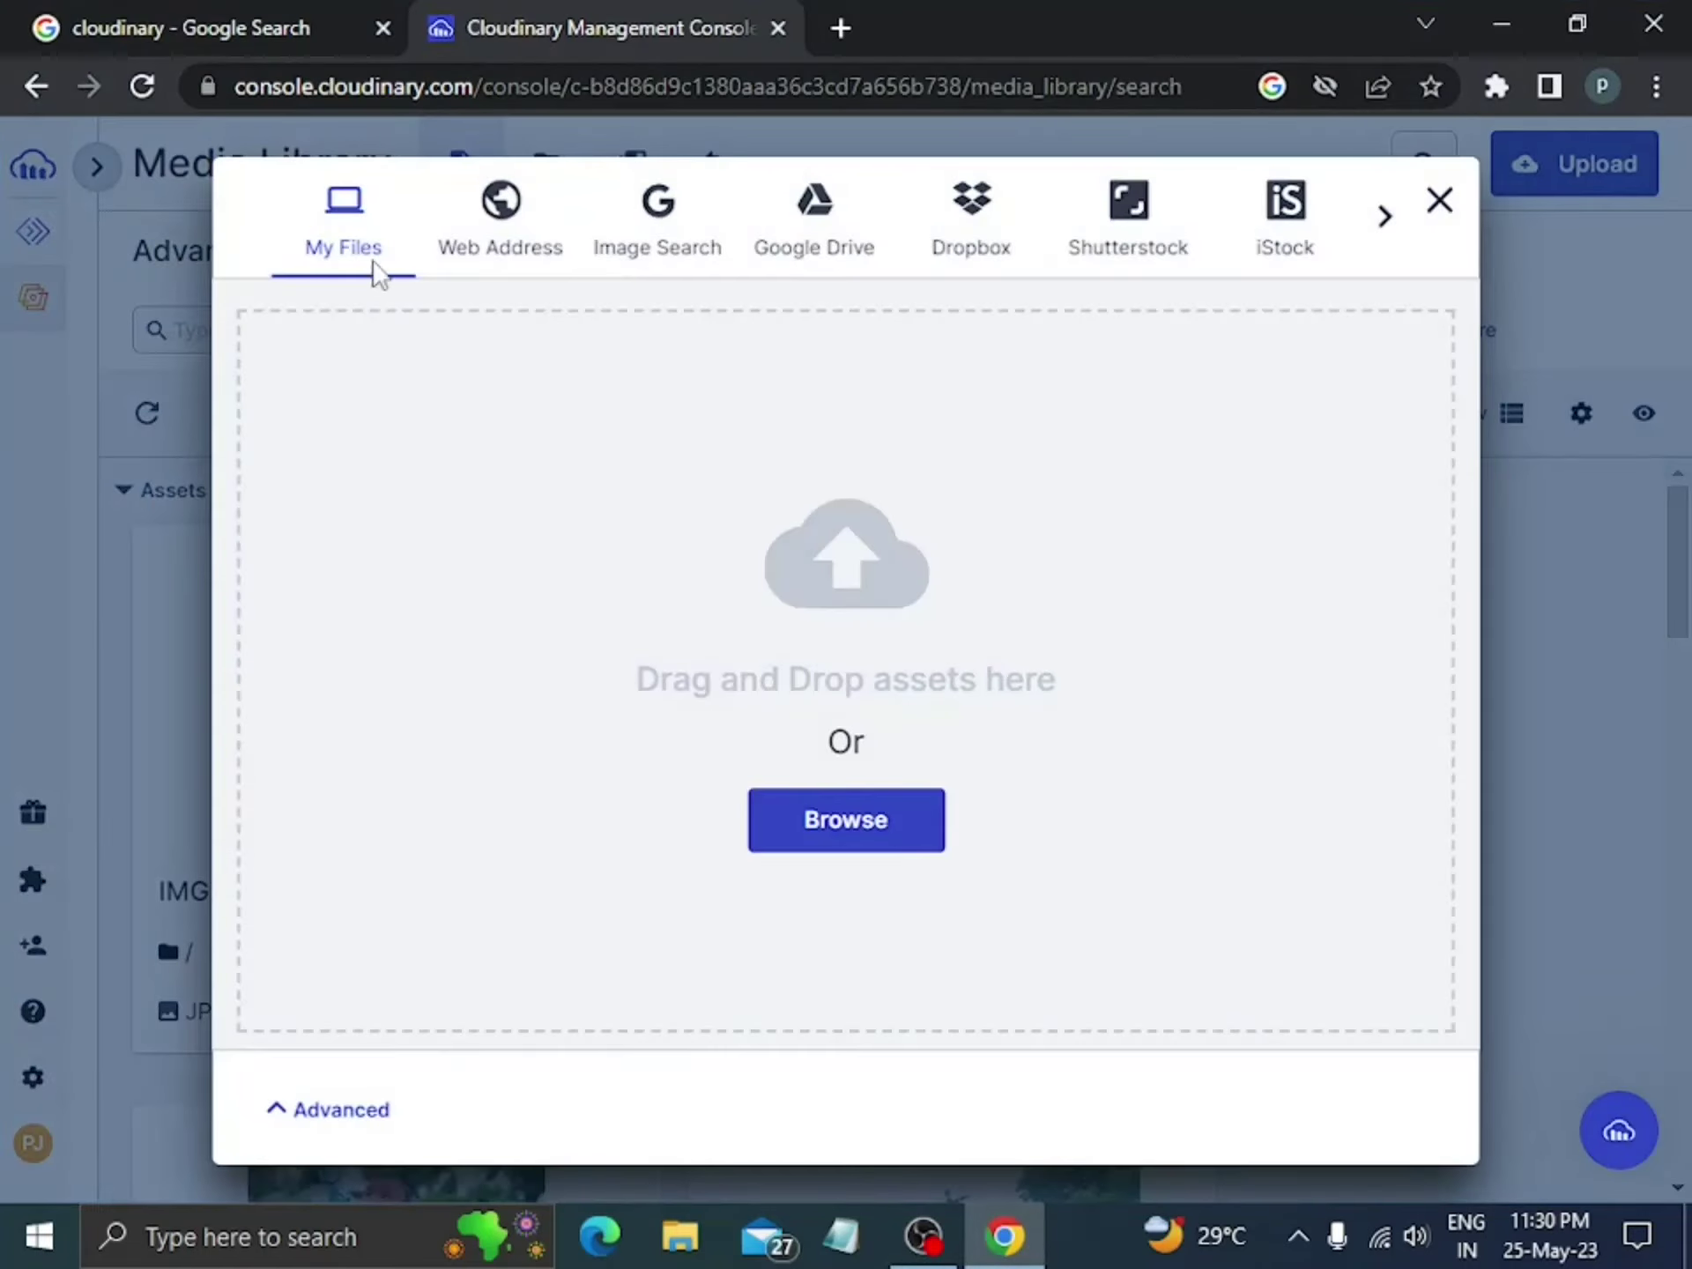
{"action": "left_click", "coordinate": [869, 820]}
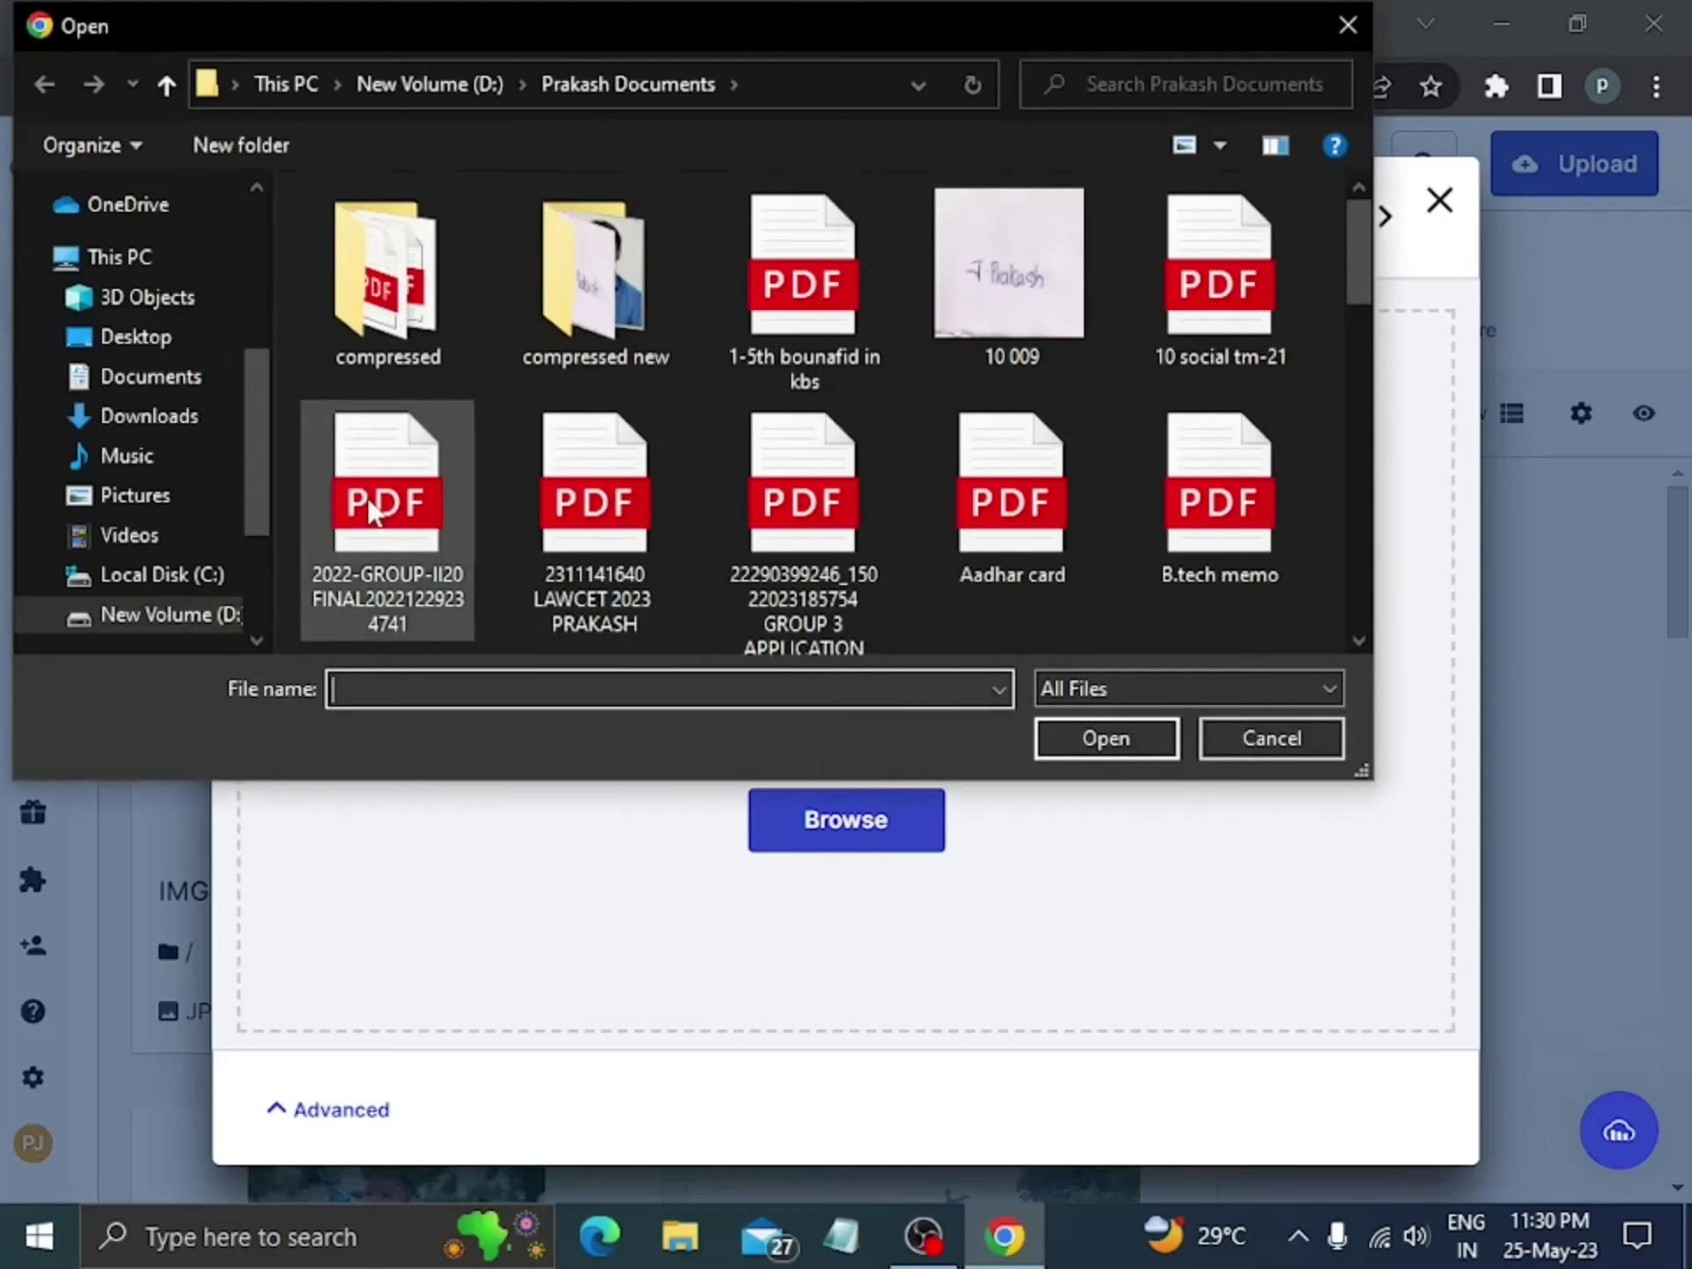
{"action": "left_click_drag", "start_coordinate": [261, 463], "coordinate": [258, 295]}
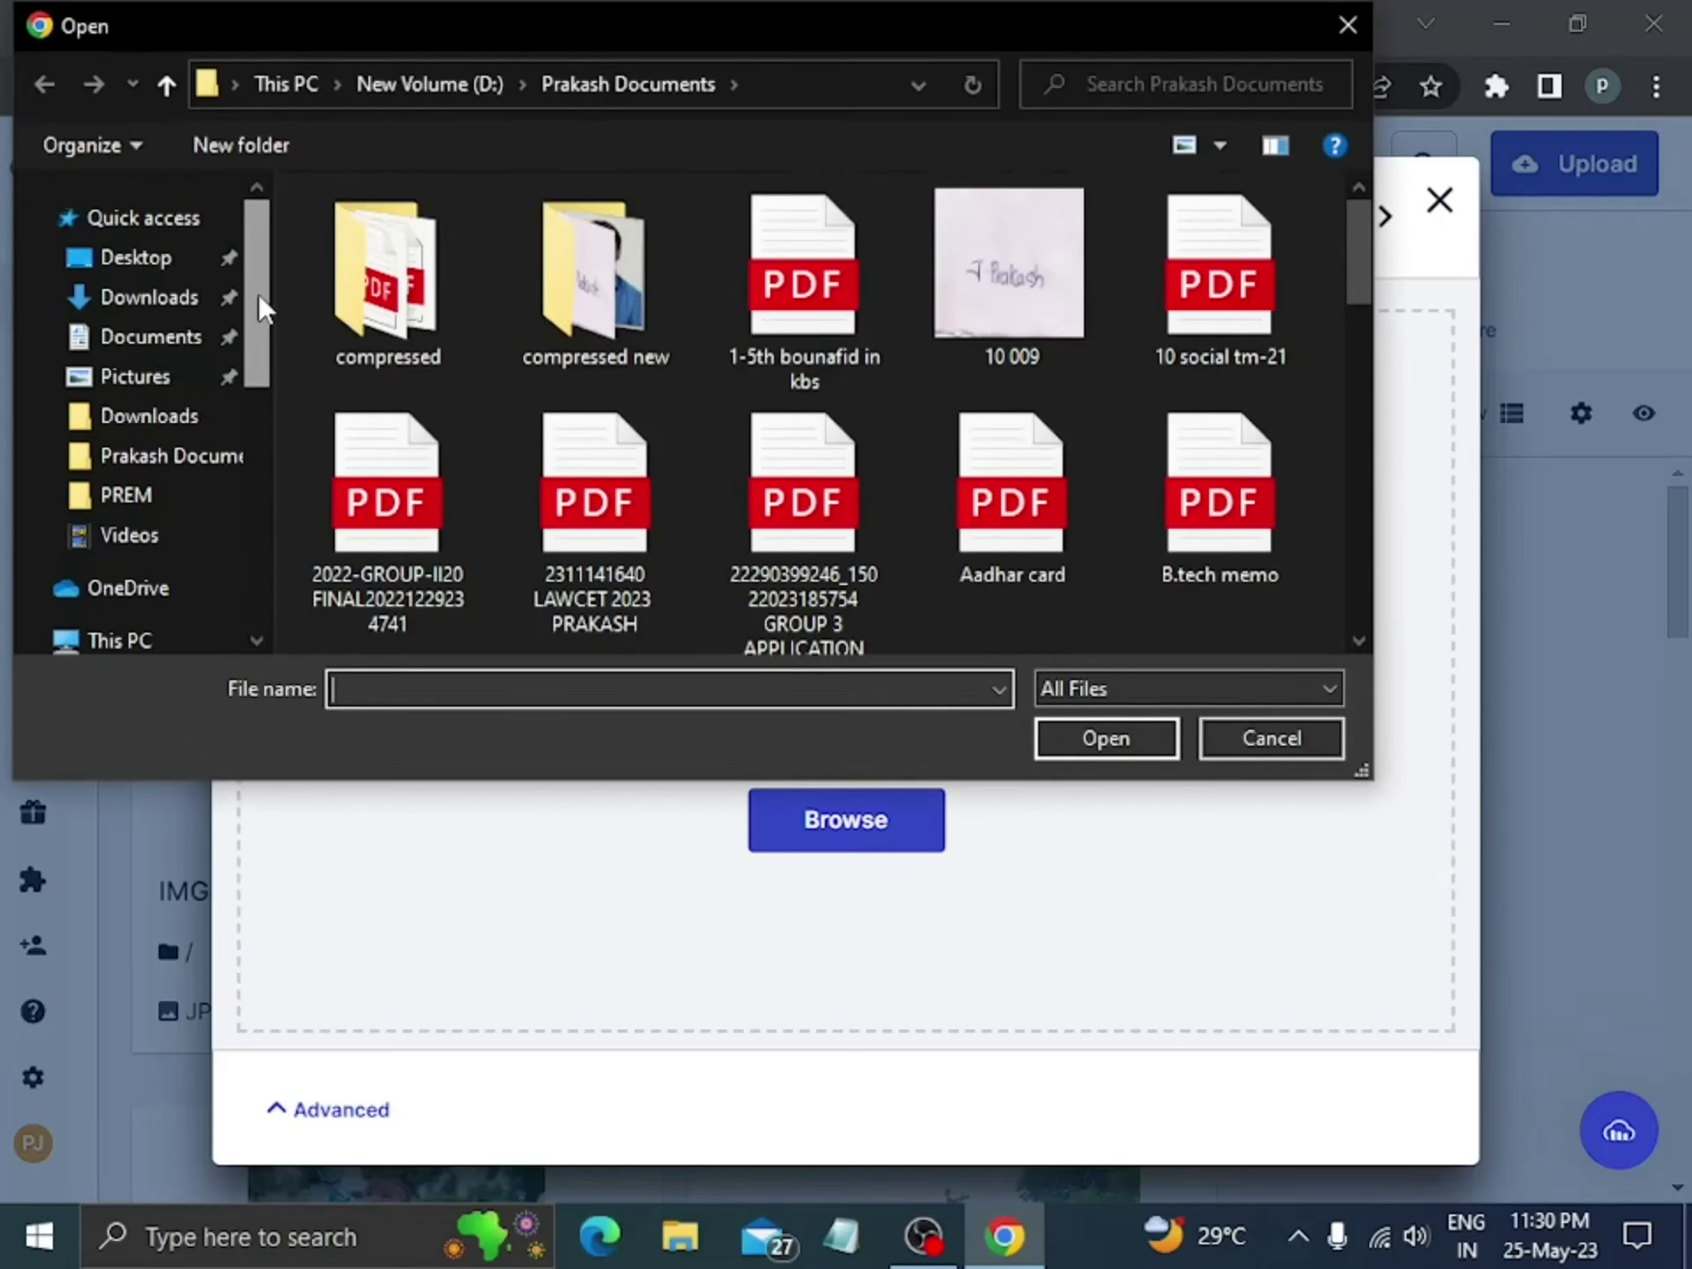
{"action": "left_click", "coordinate": [143, 257]}
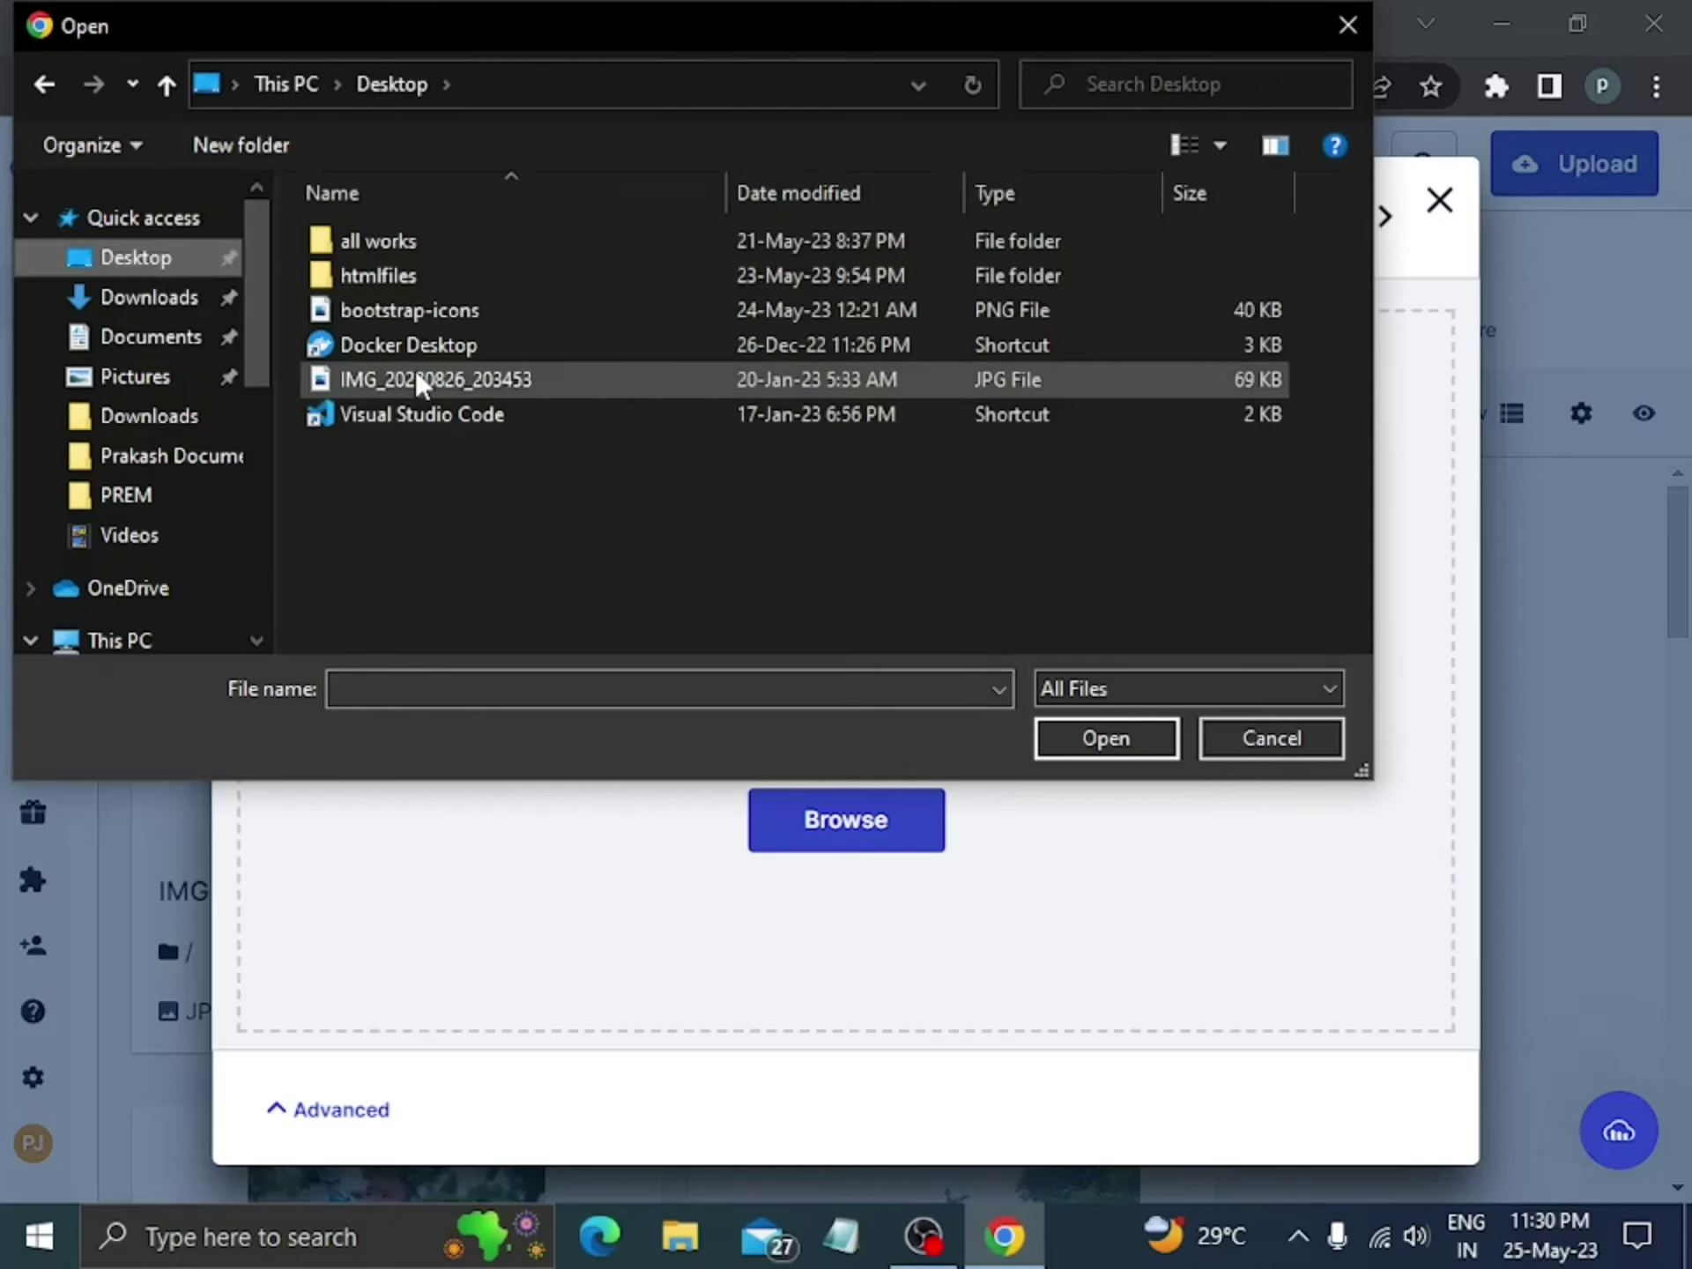
{"action": "left_click", "coordinate": [494, 314]}
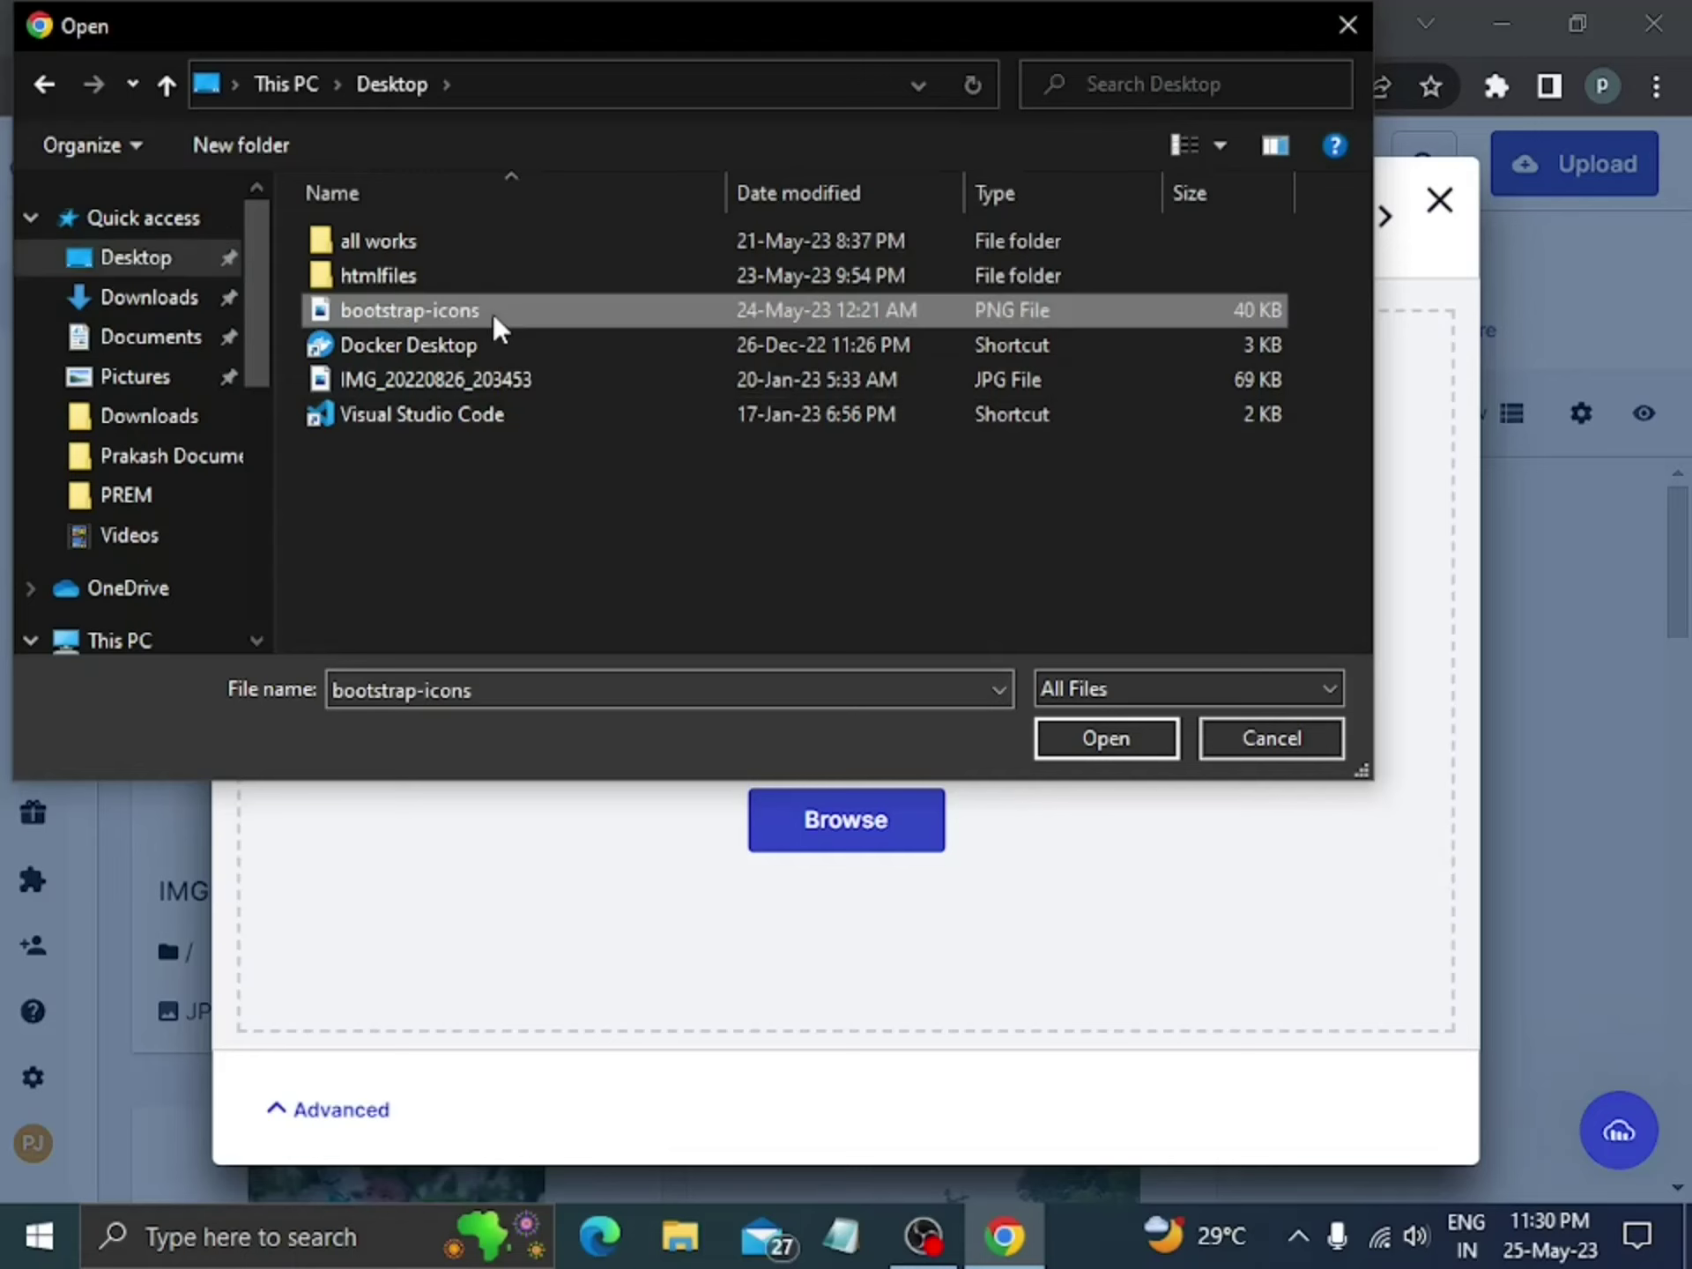
{"action": "left_click", "coordinate": [1123, 731]}
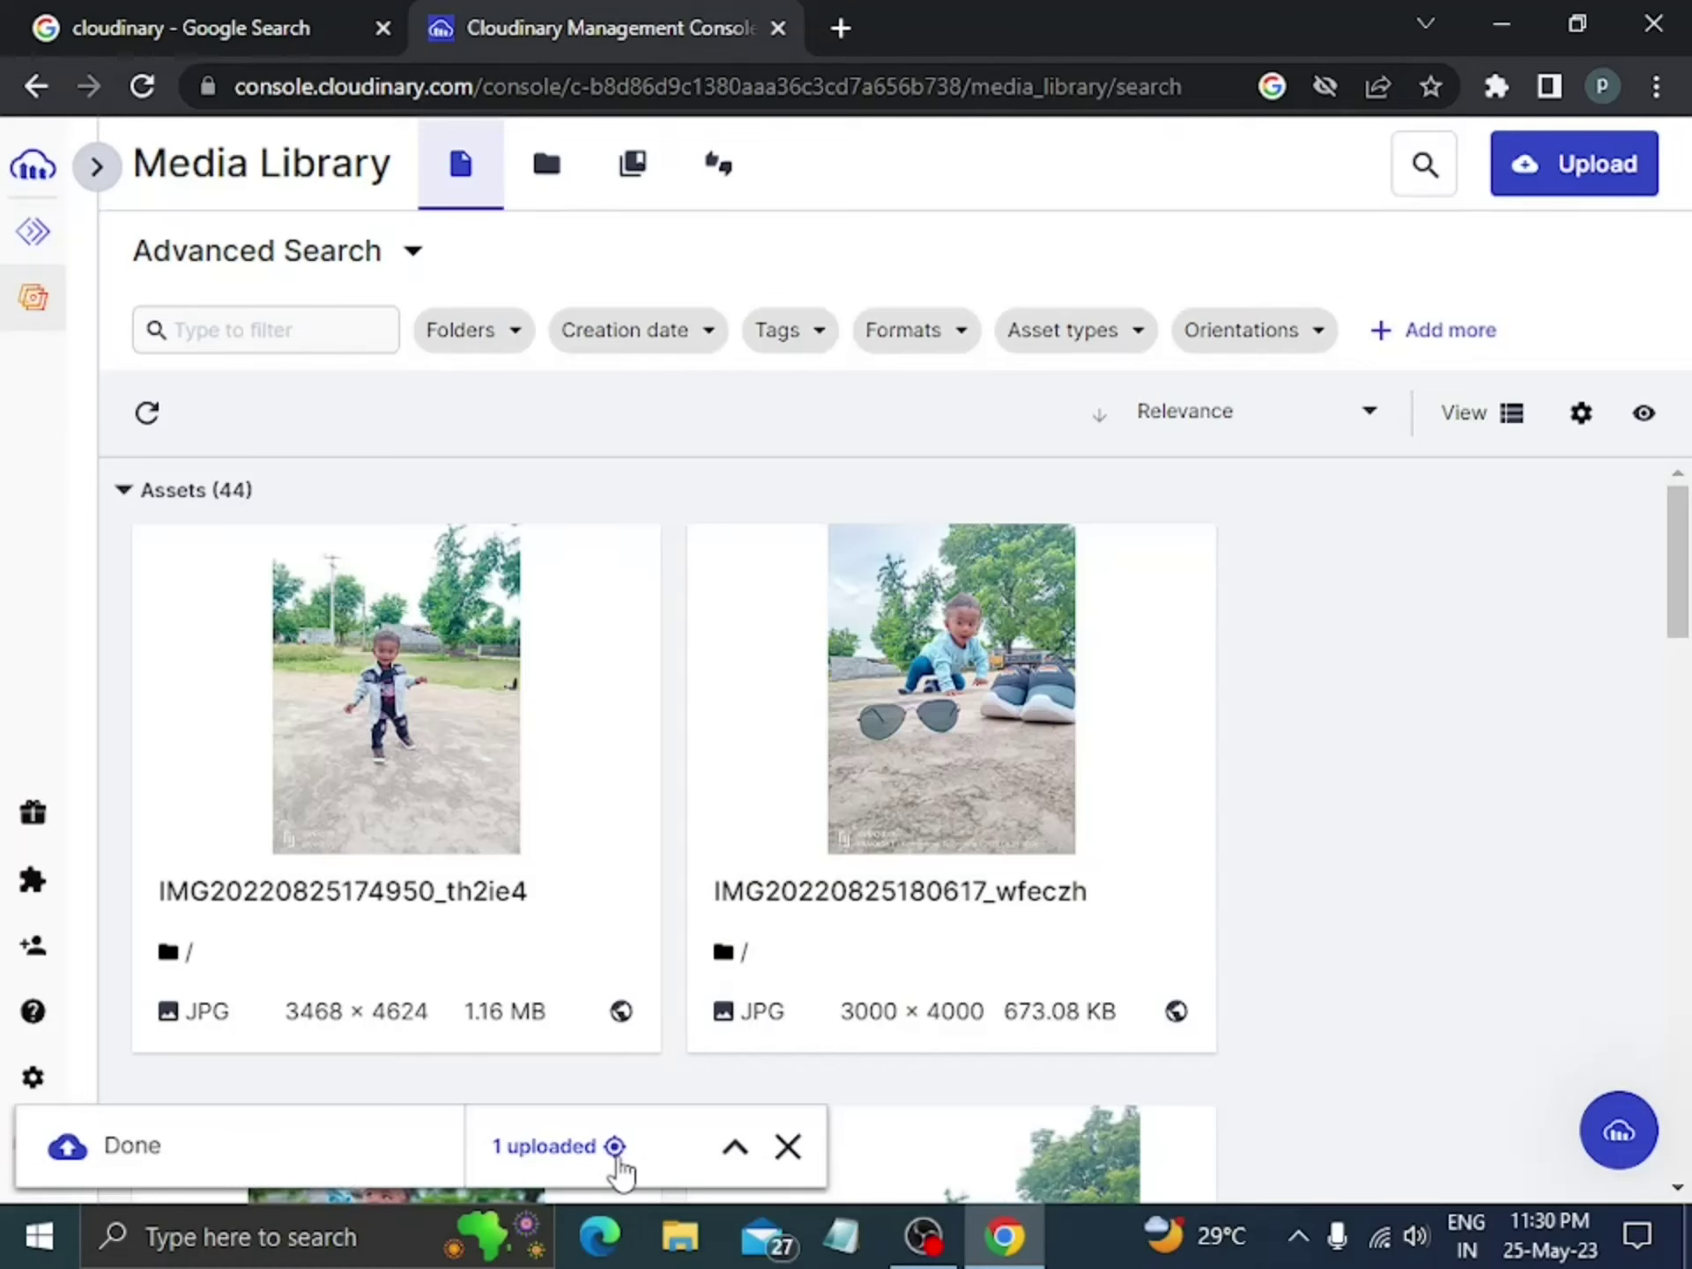
{"action": "left_click", "coordinate": [733, 1148]}
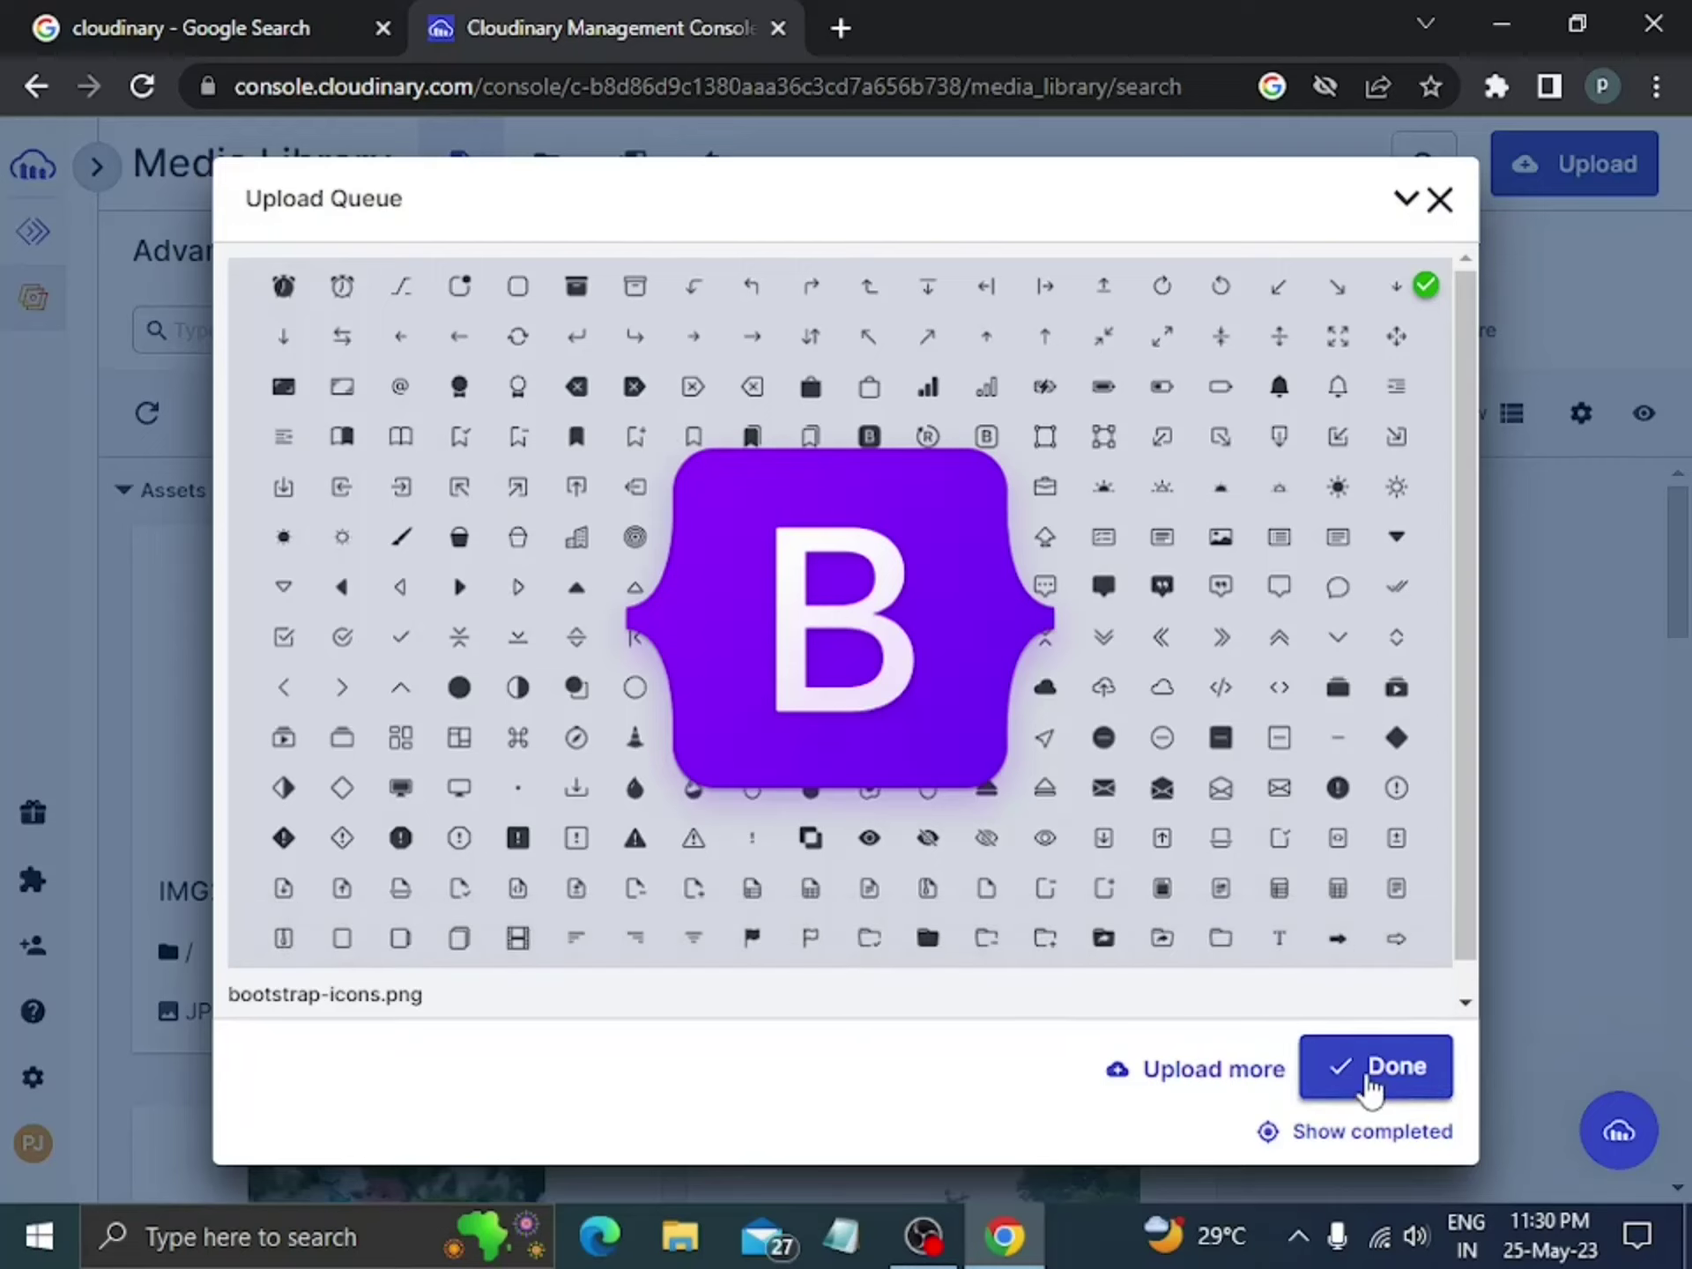
{"action": "left_click", "coordinate": [1371, 1084]}
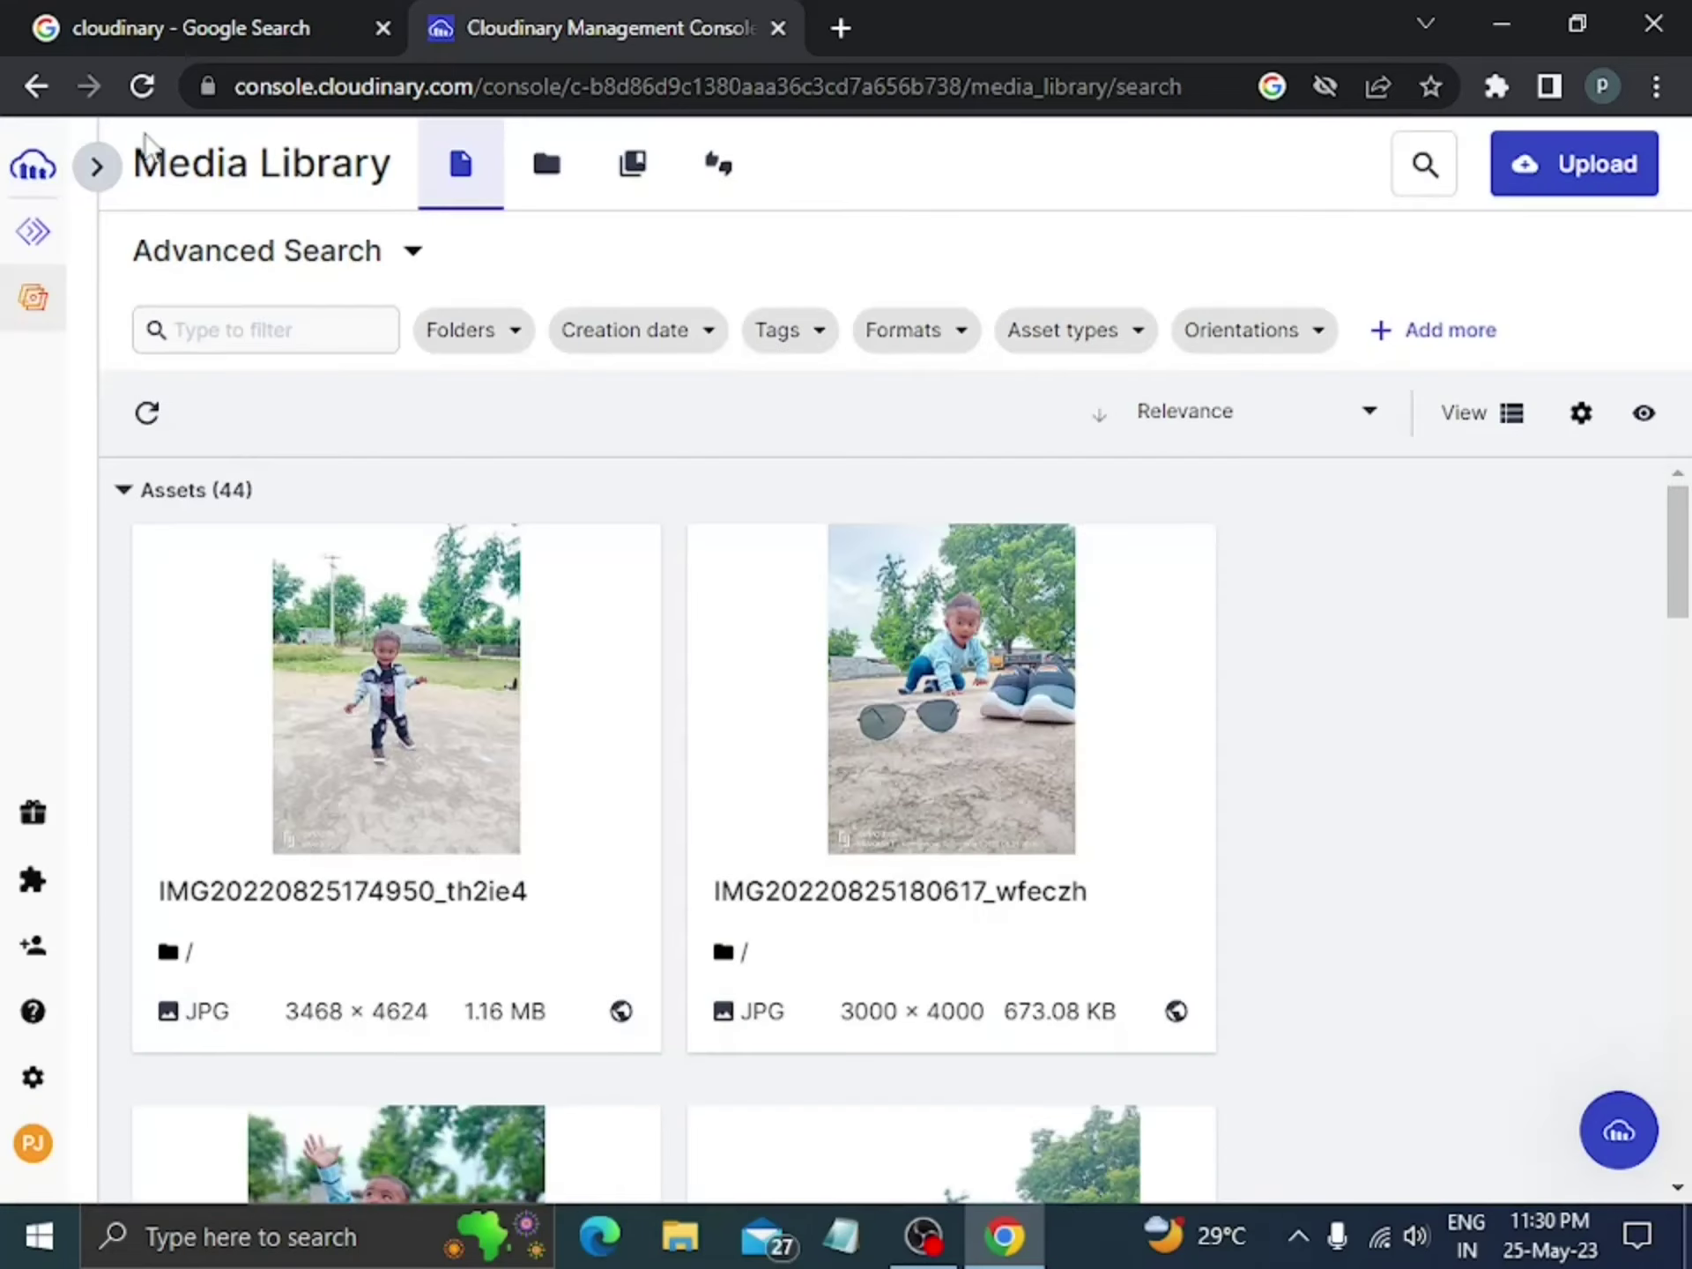
Step: Reload the Media Library and copy the URL of the uploaded bootstrap-icons image
{"action": "left_click", "coordinate": [142, 88]}
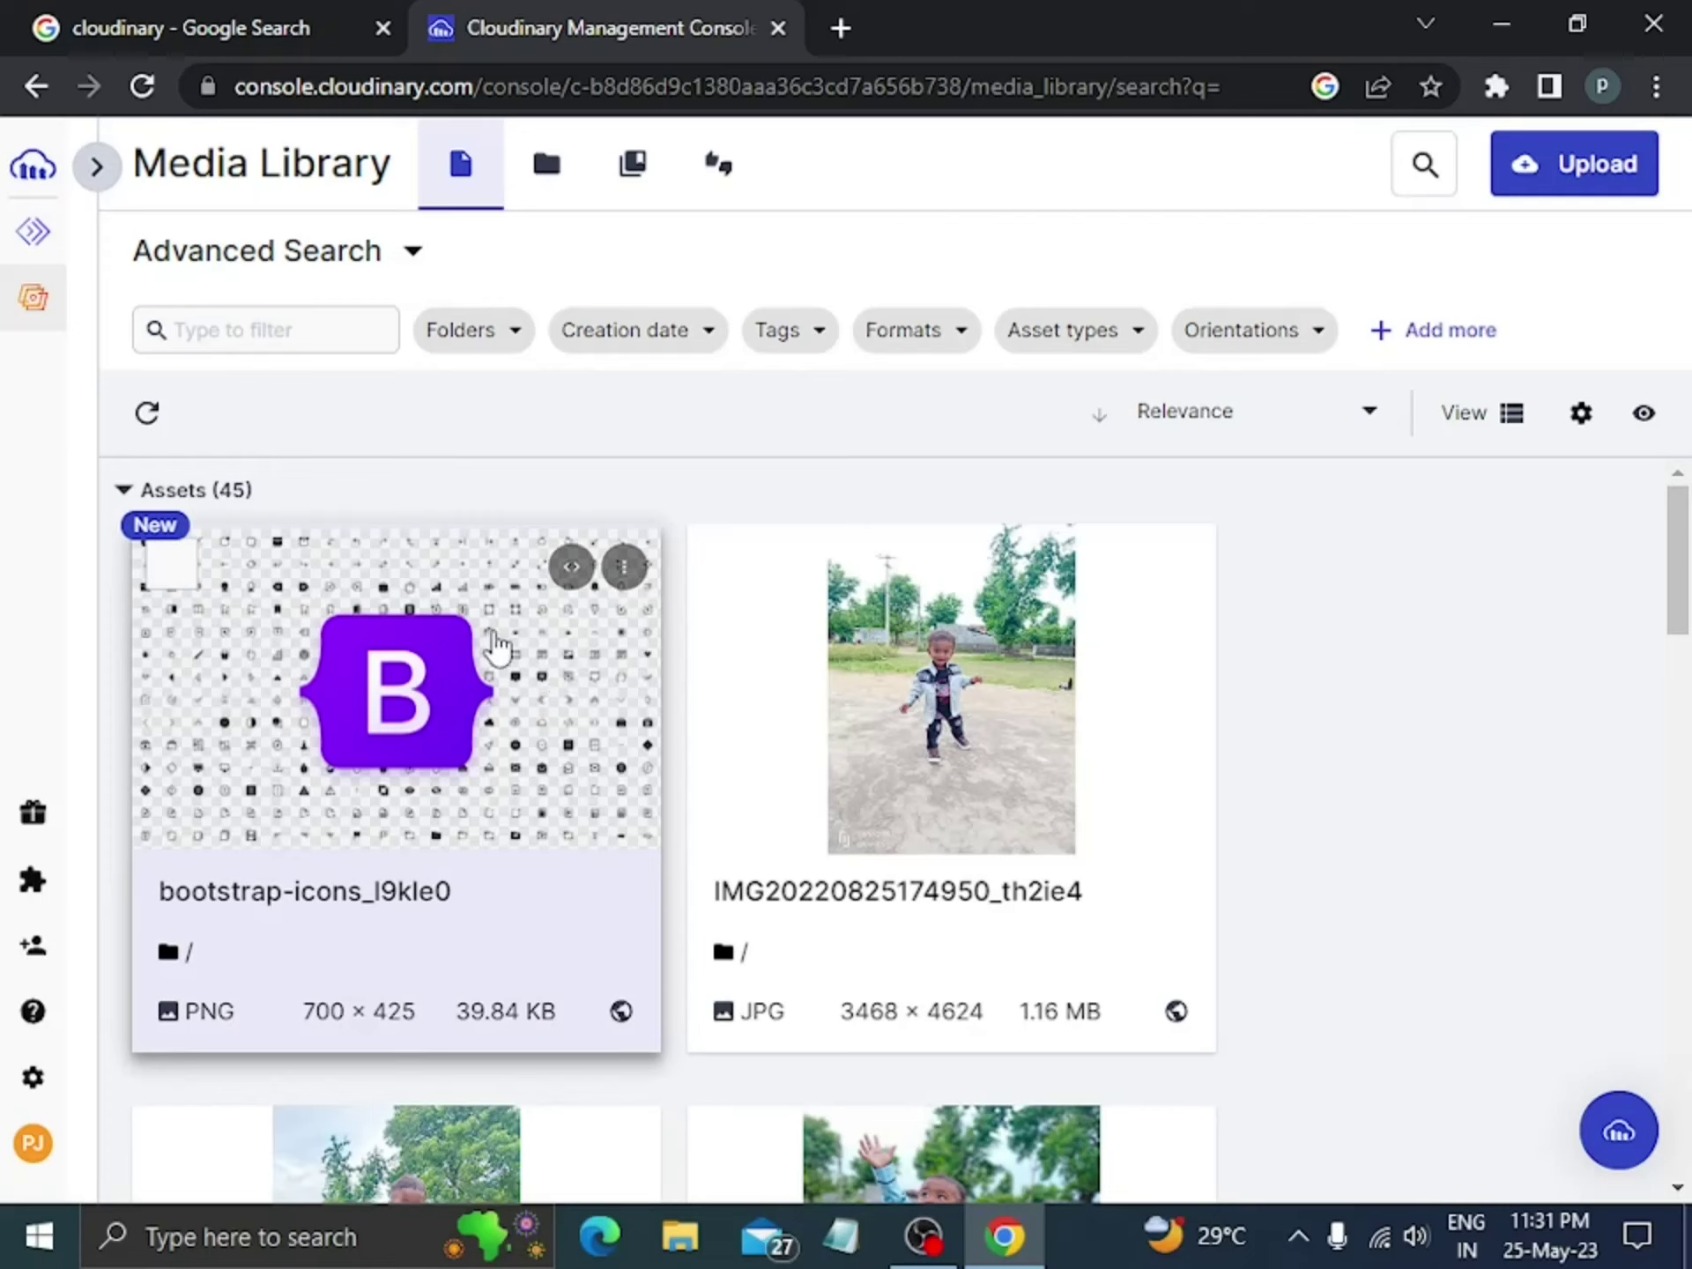
{"action": "left_click", "coordinate": [572, 582]}
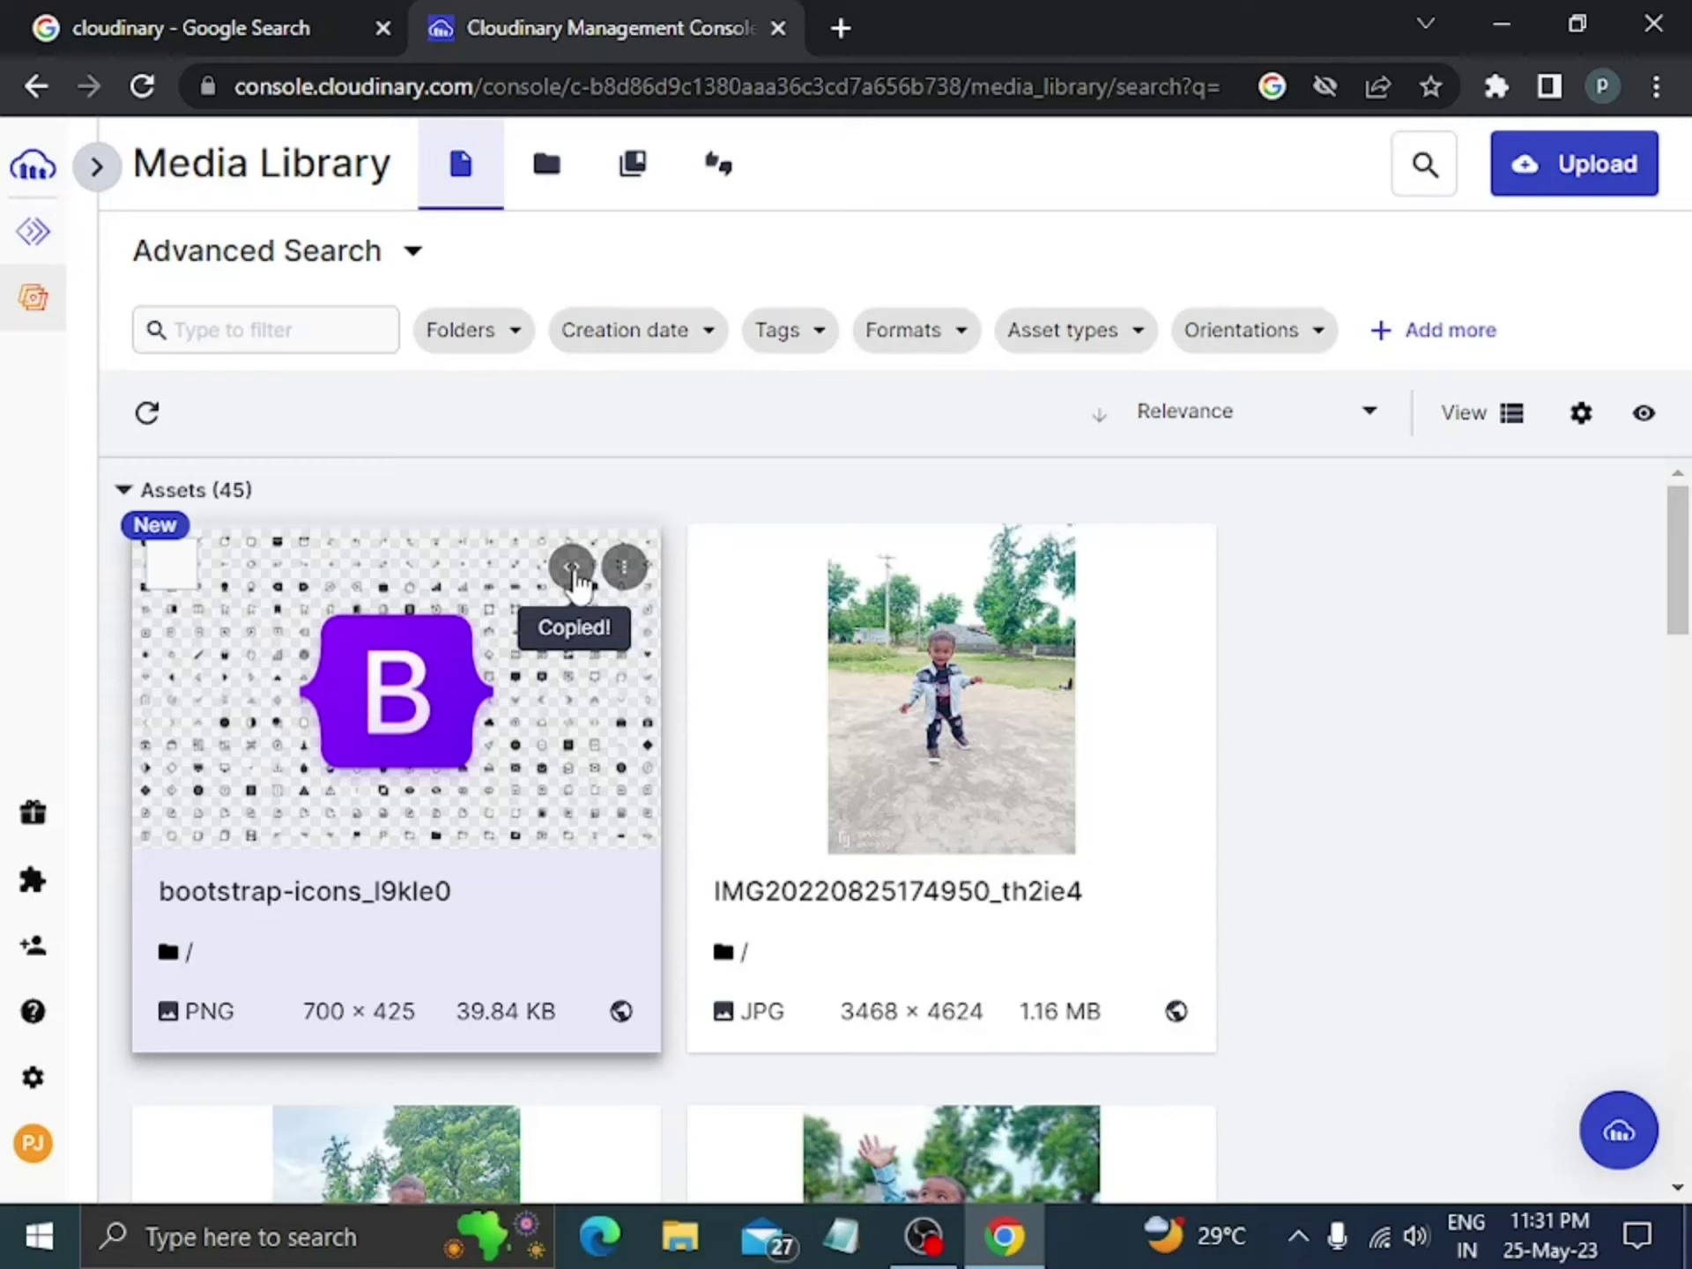
Step: Switch to Visual Studio Code and add blank lines above and below the "content" h1 in the Home div of a.html
{"action": "left_click", "coordinate": [1511, 12]}
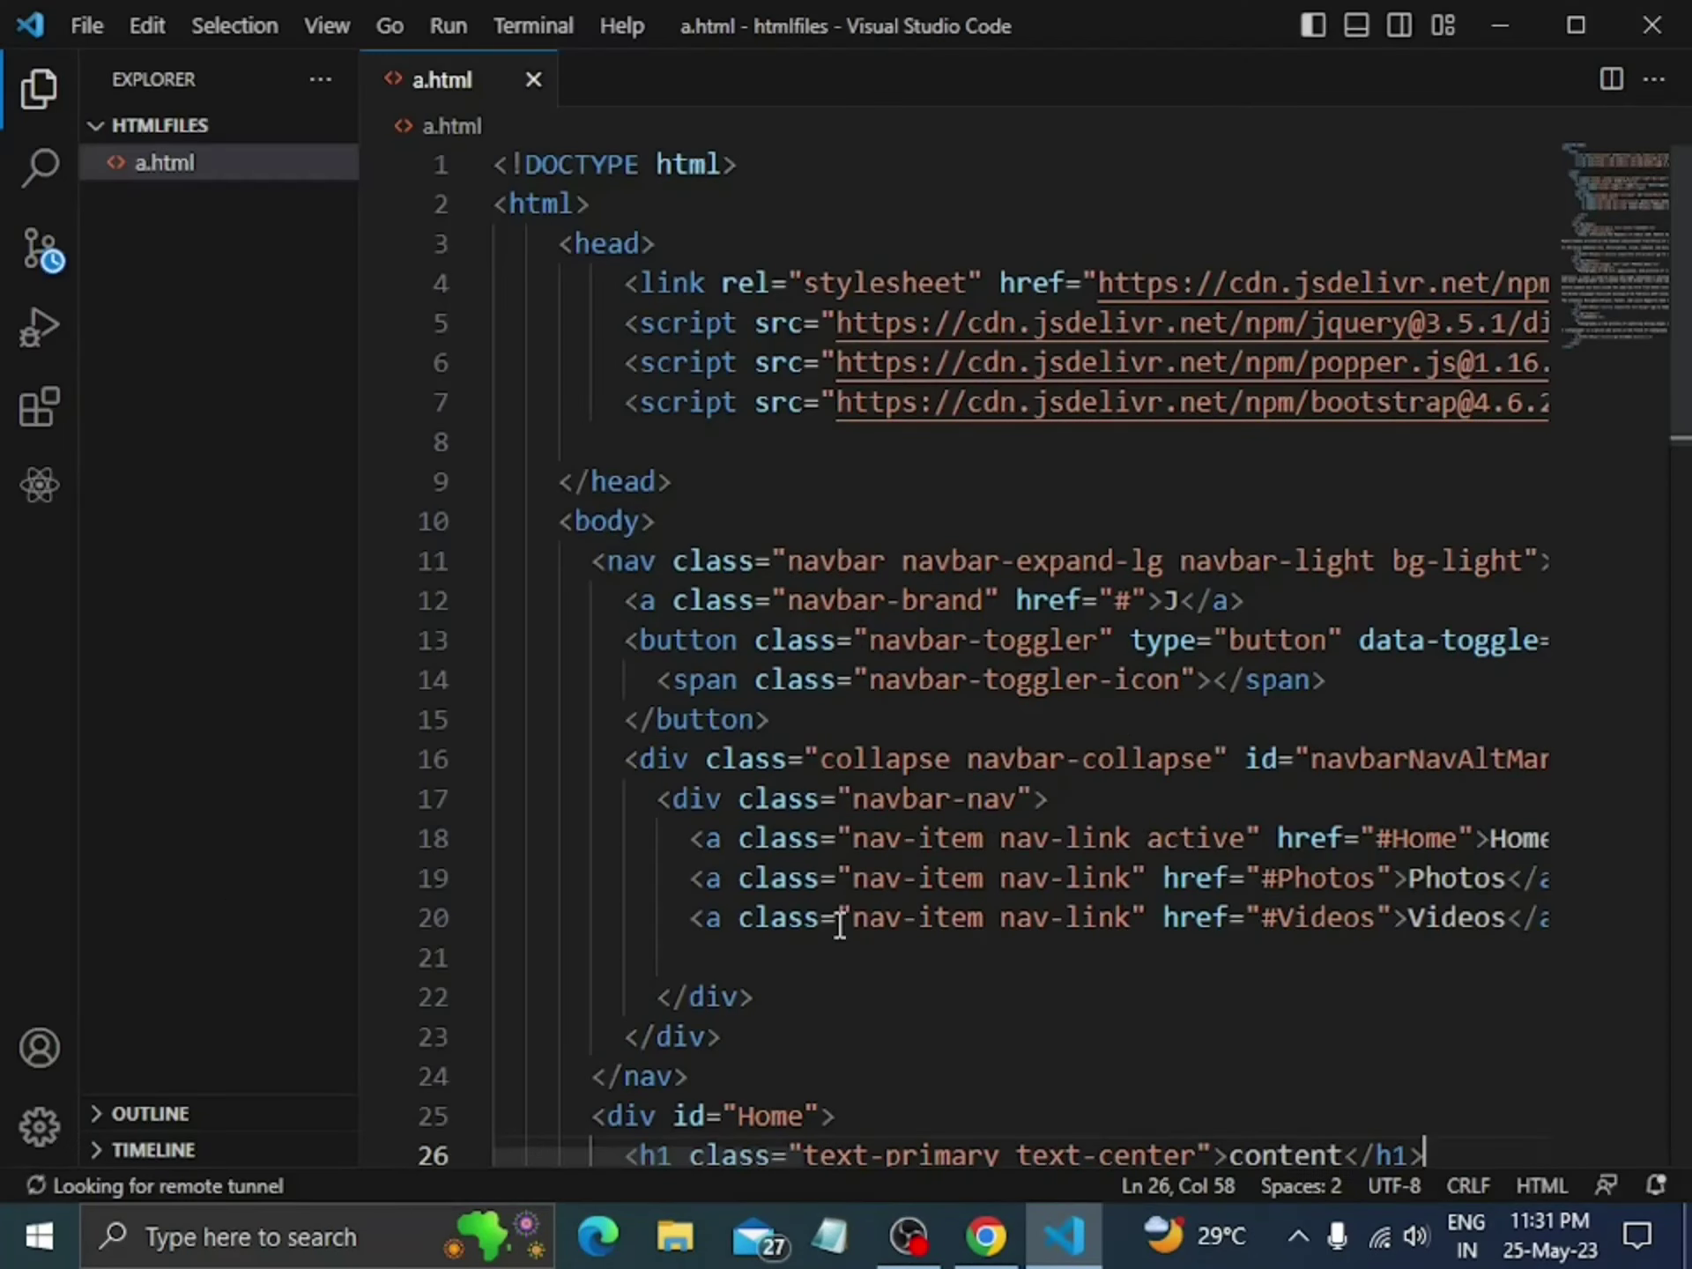
{"action": "scroll", "coordinate": [980, 723], "scroll_direction": "down", "scroll_amount": 3}
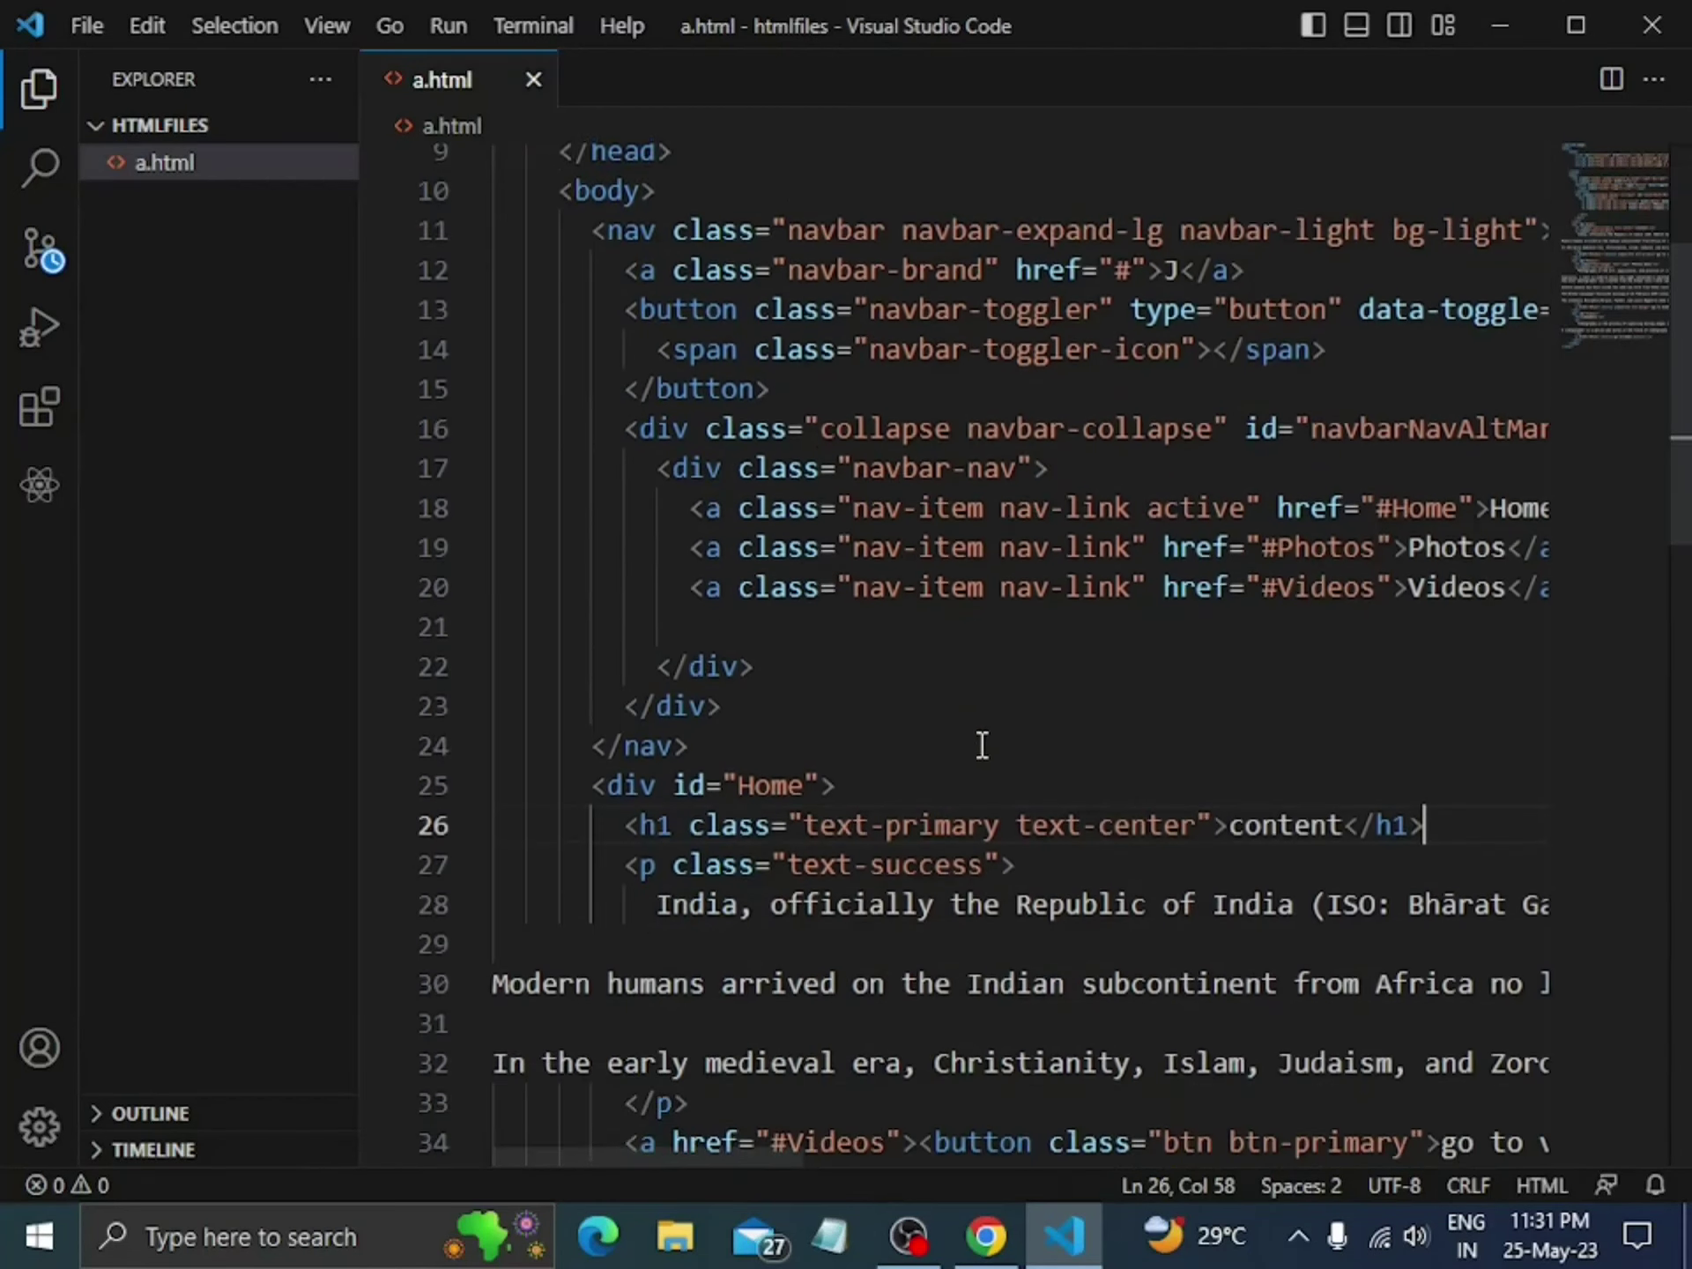
{"action": "scroll", "coordinate": [1001, 864], "scroll_direction": "down", "scroll_amount": 12}
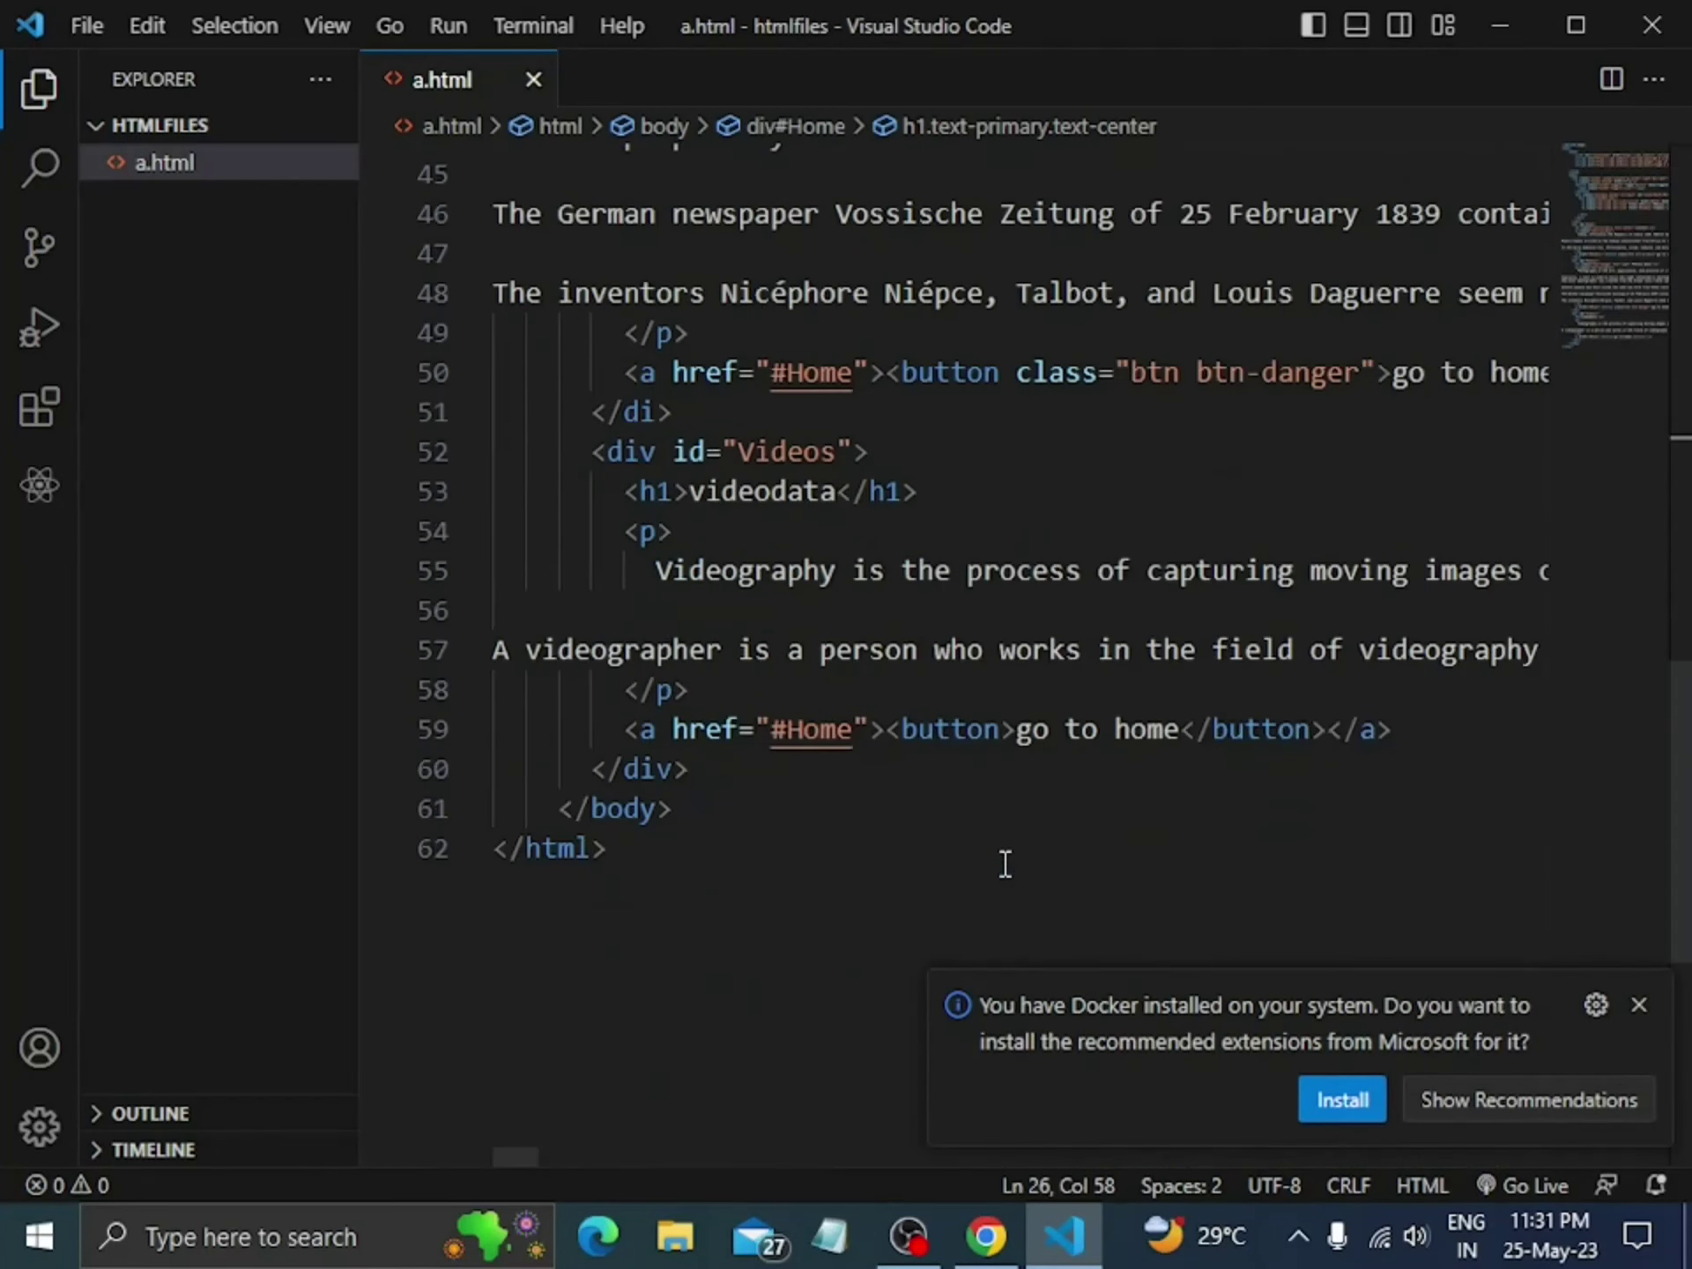
{"action": "scroll", "coordinate": [1005, 863], "scroll_direction": "up", "scroll_amount": 11}
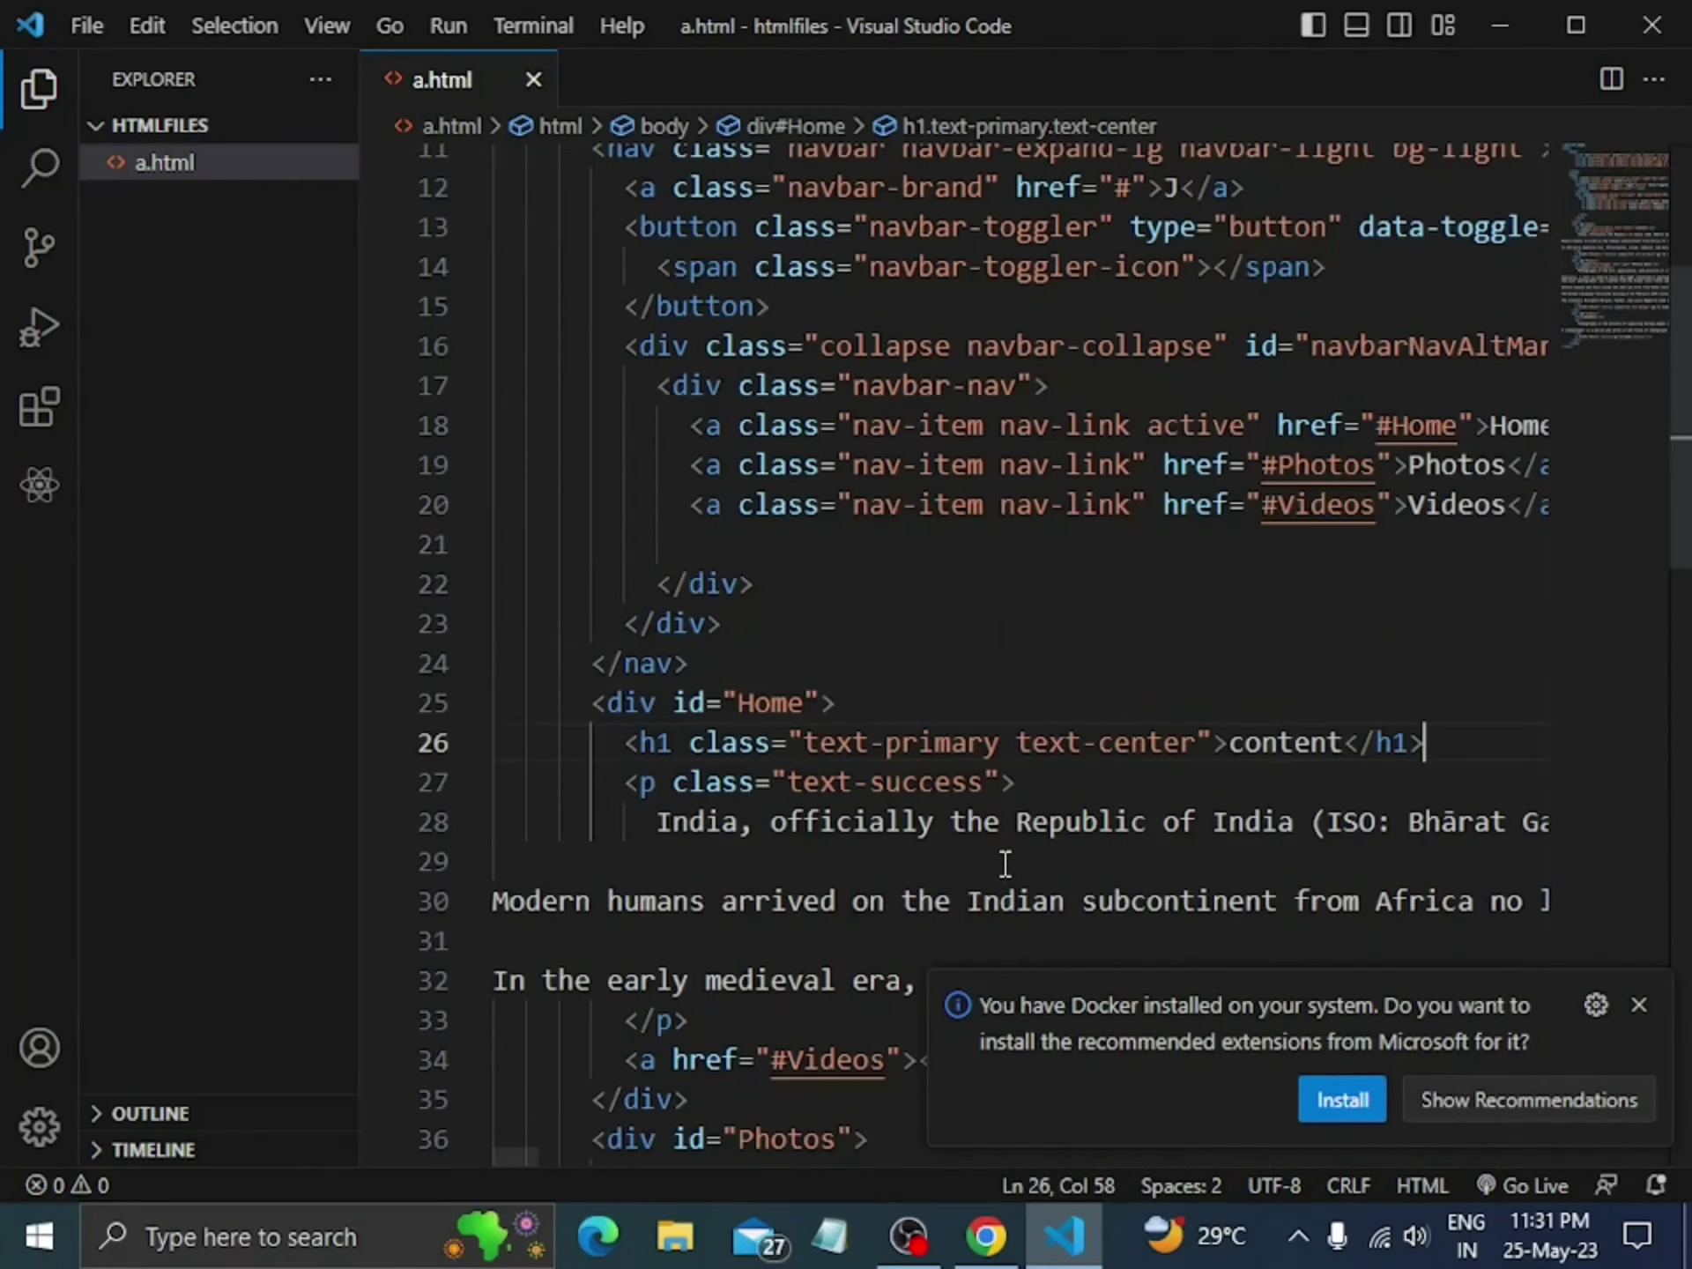
{"action": "scroll", "coordinate": [1005, 864], "scroll_direction": "up", "scroll_amount": 1}
{"action": "key", "text": "Return"}
{"action": "key", "text": "Return"}
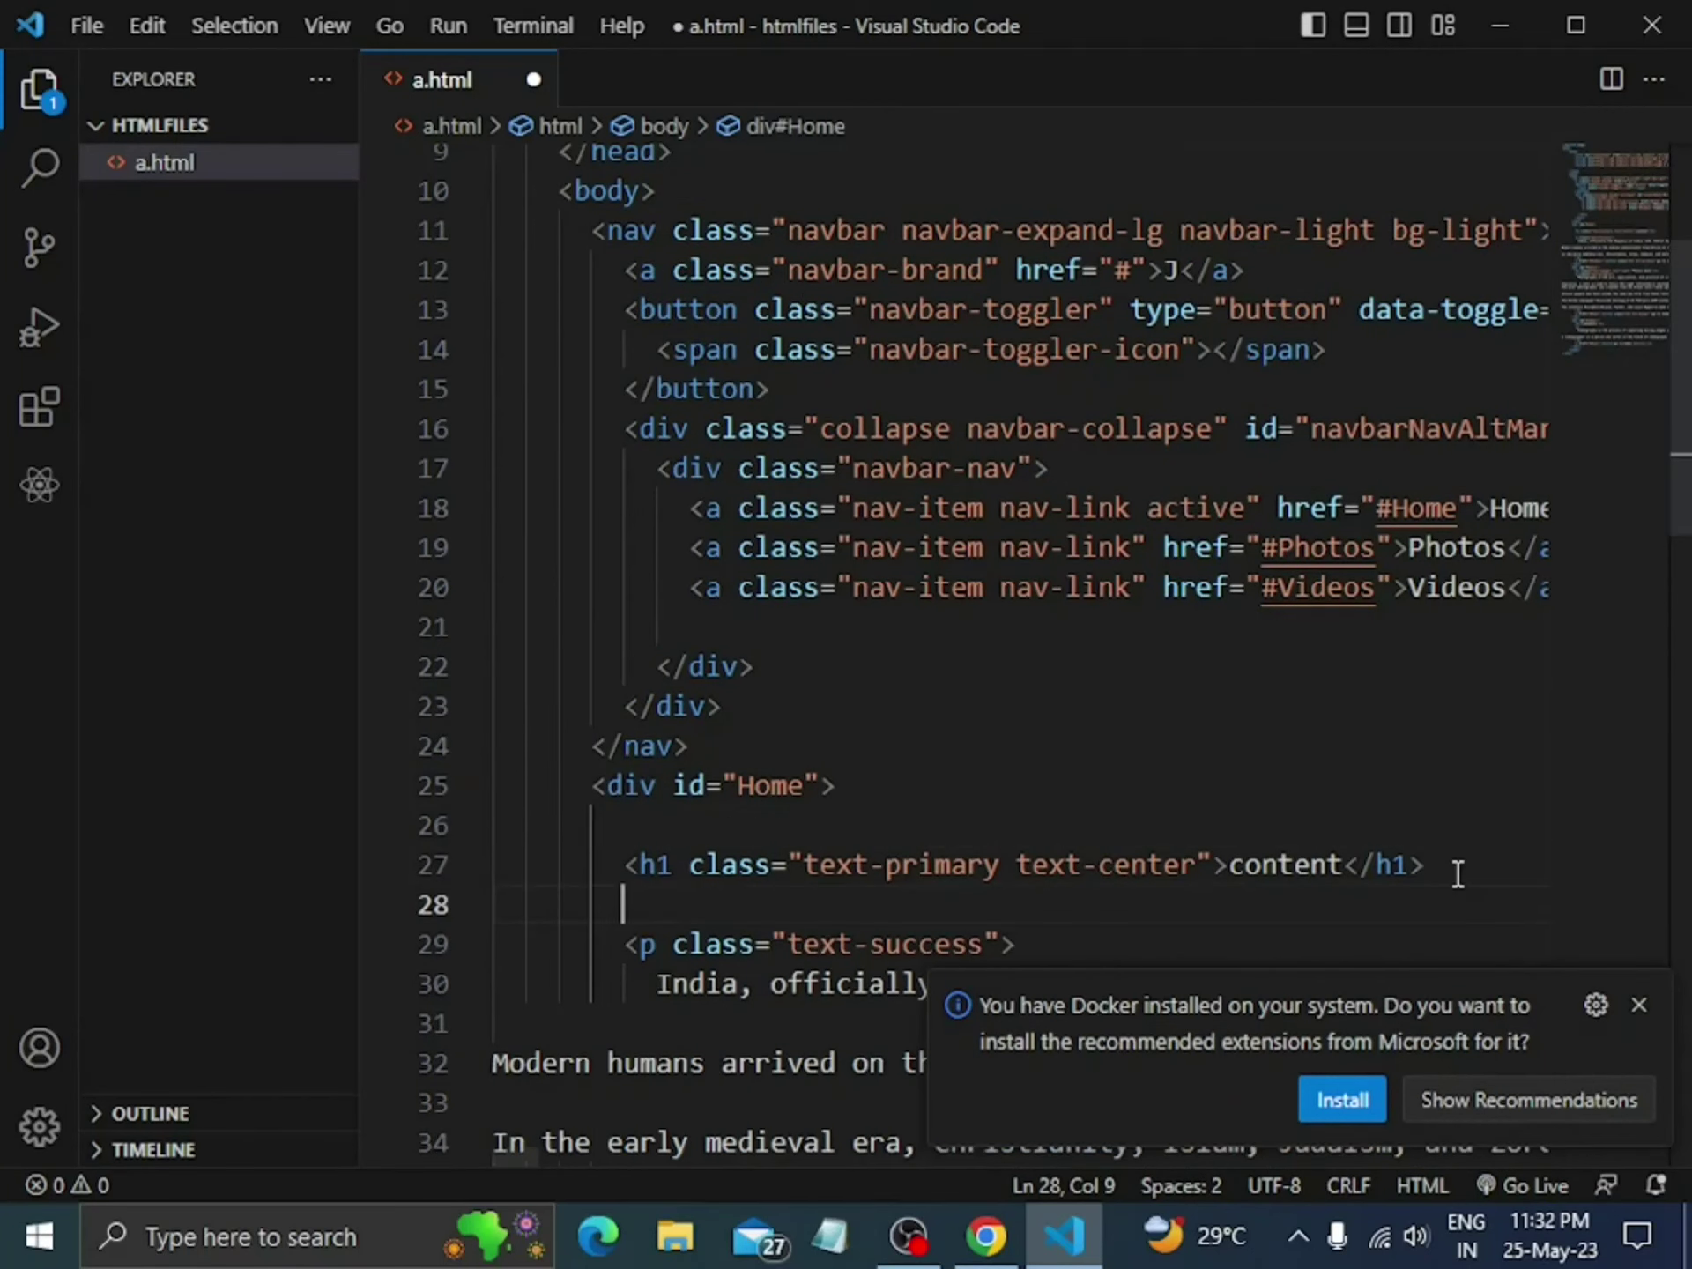
Step: Add a self-closing img tag below the "content" h1 with the copied Cloudinary bootstrap-icons URL as its src
{"action": "type", "text": "<"}
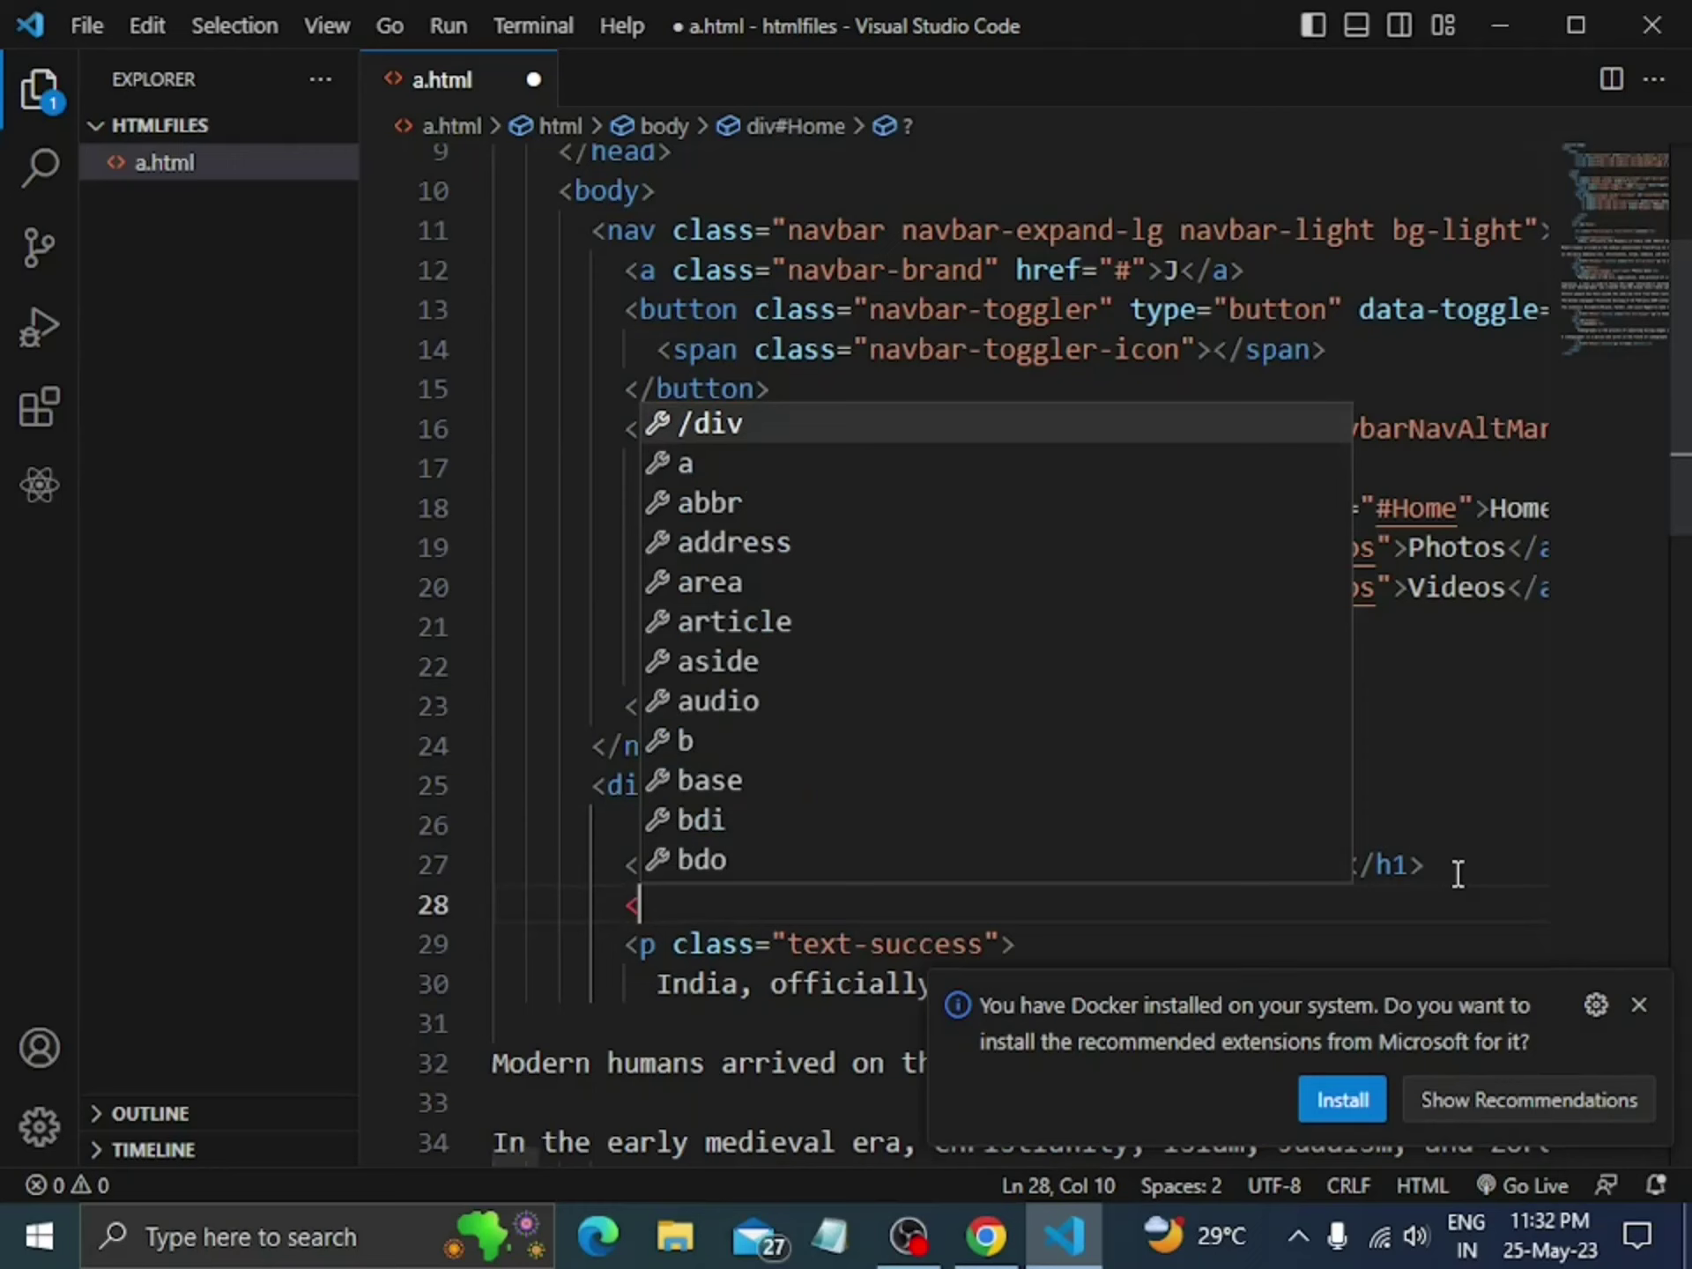
{"action": "type", "text": "i"}
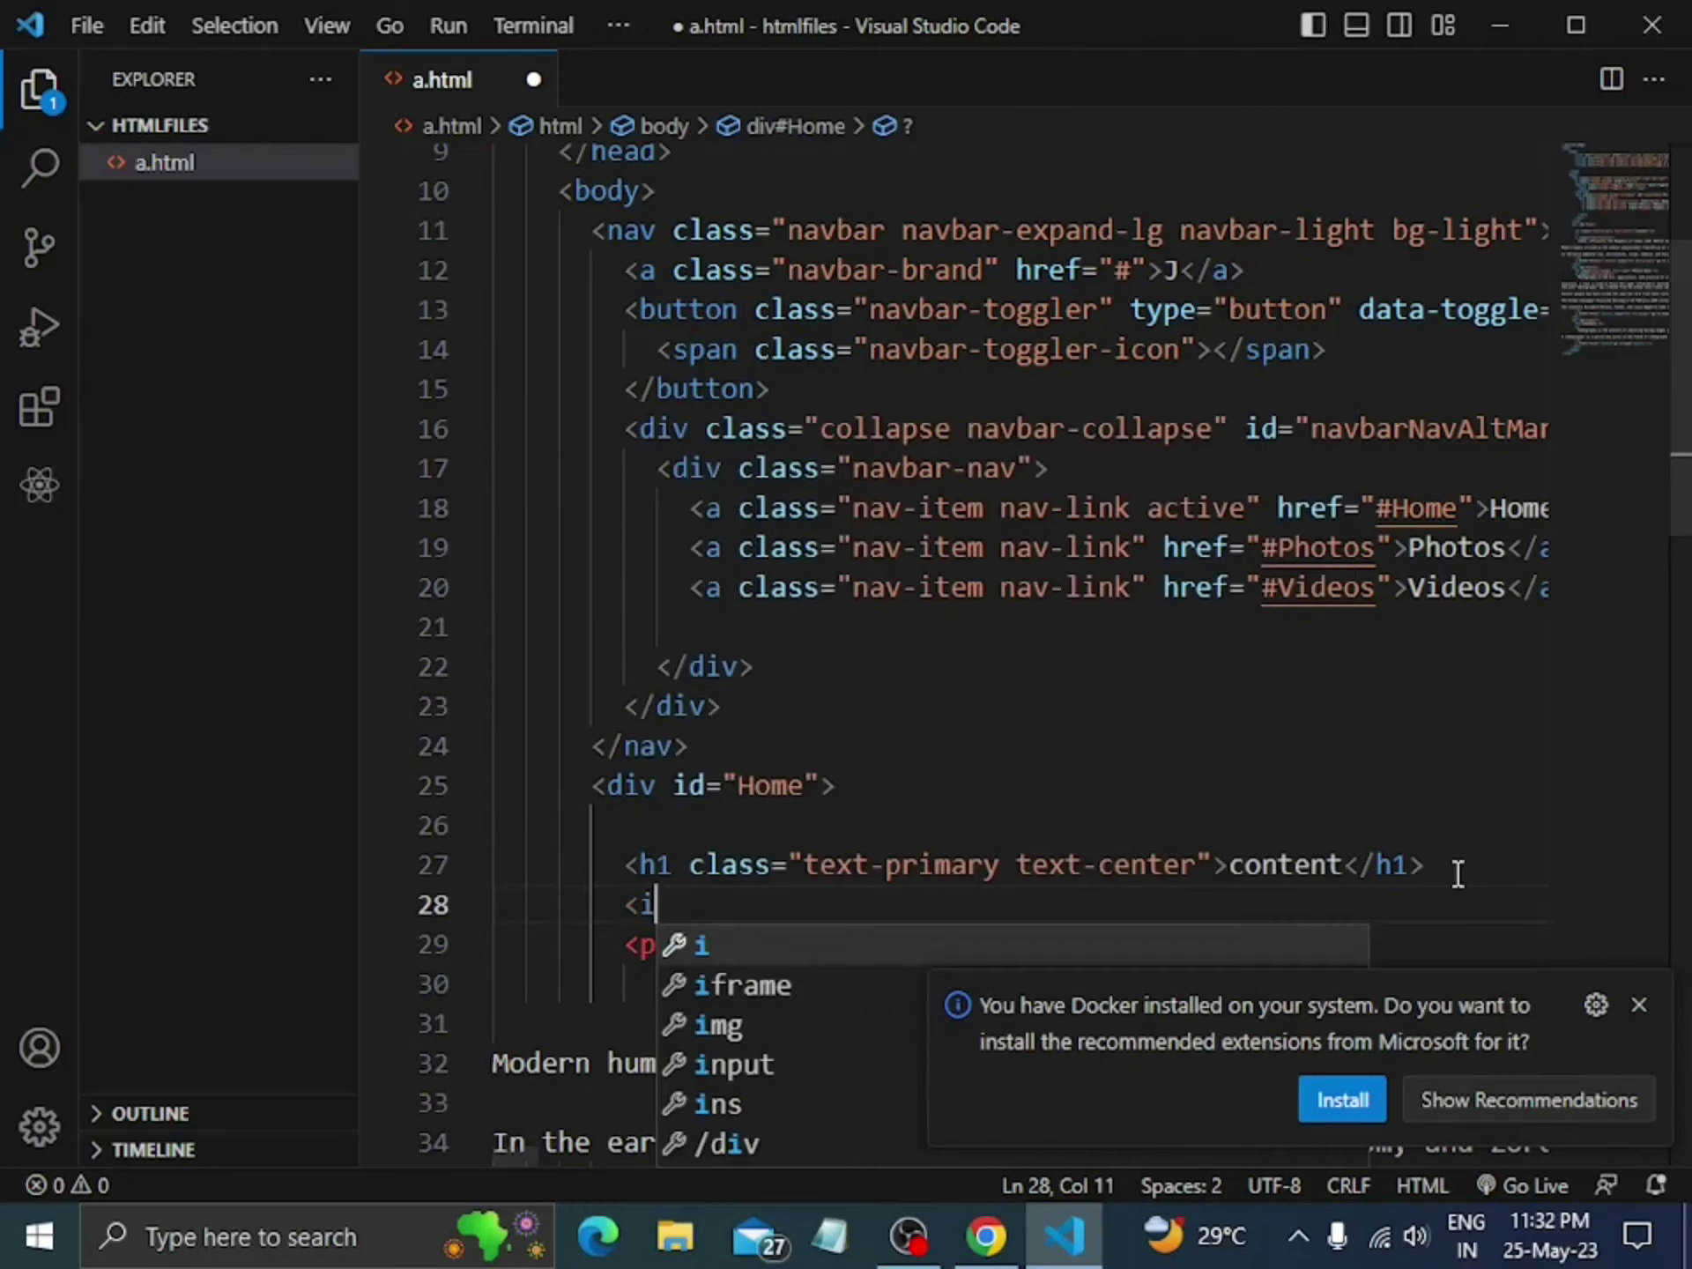
{"action": "type", "text": "mg "}
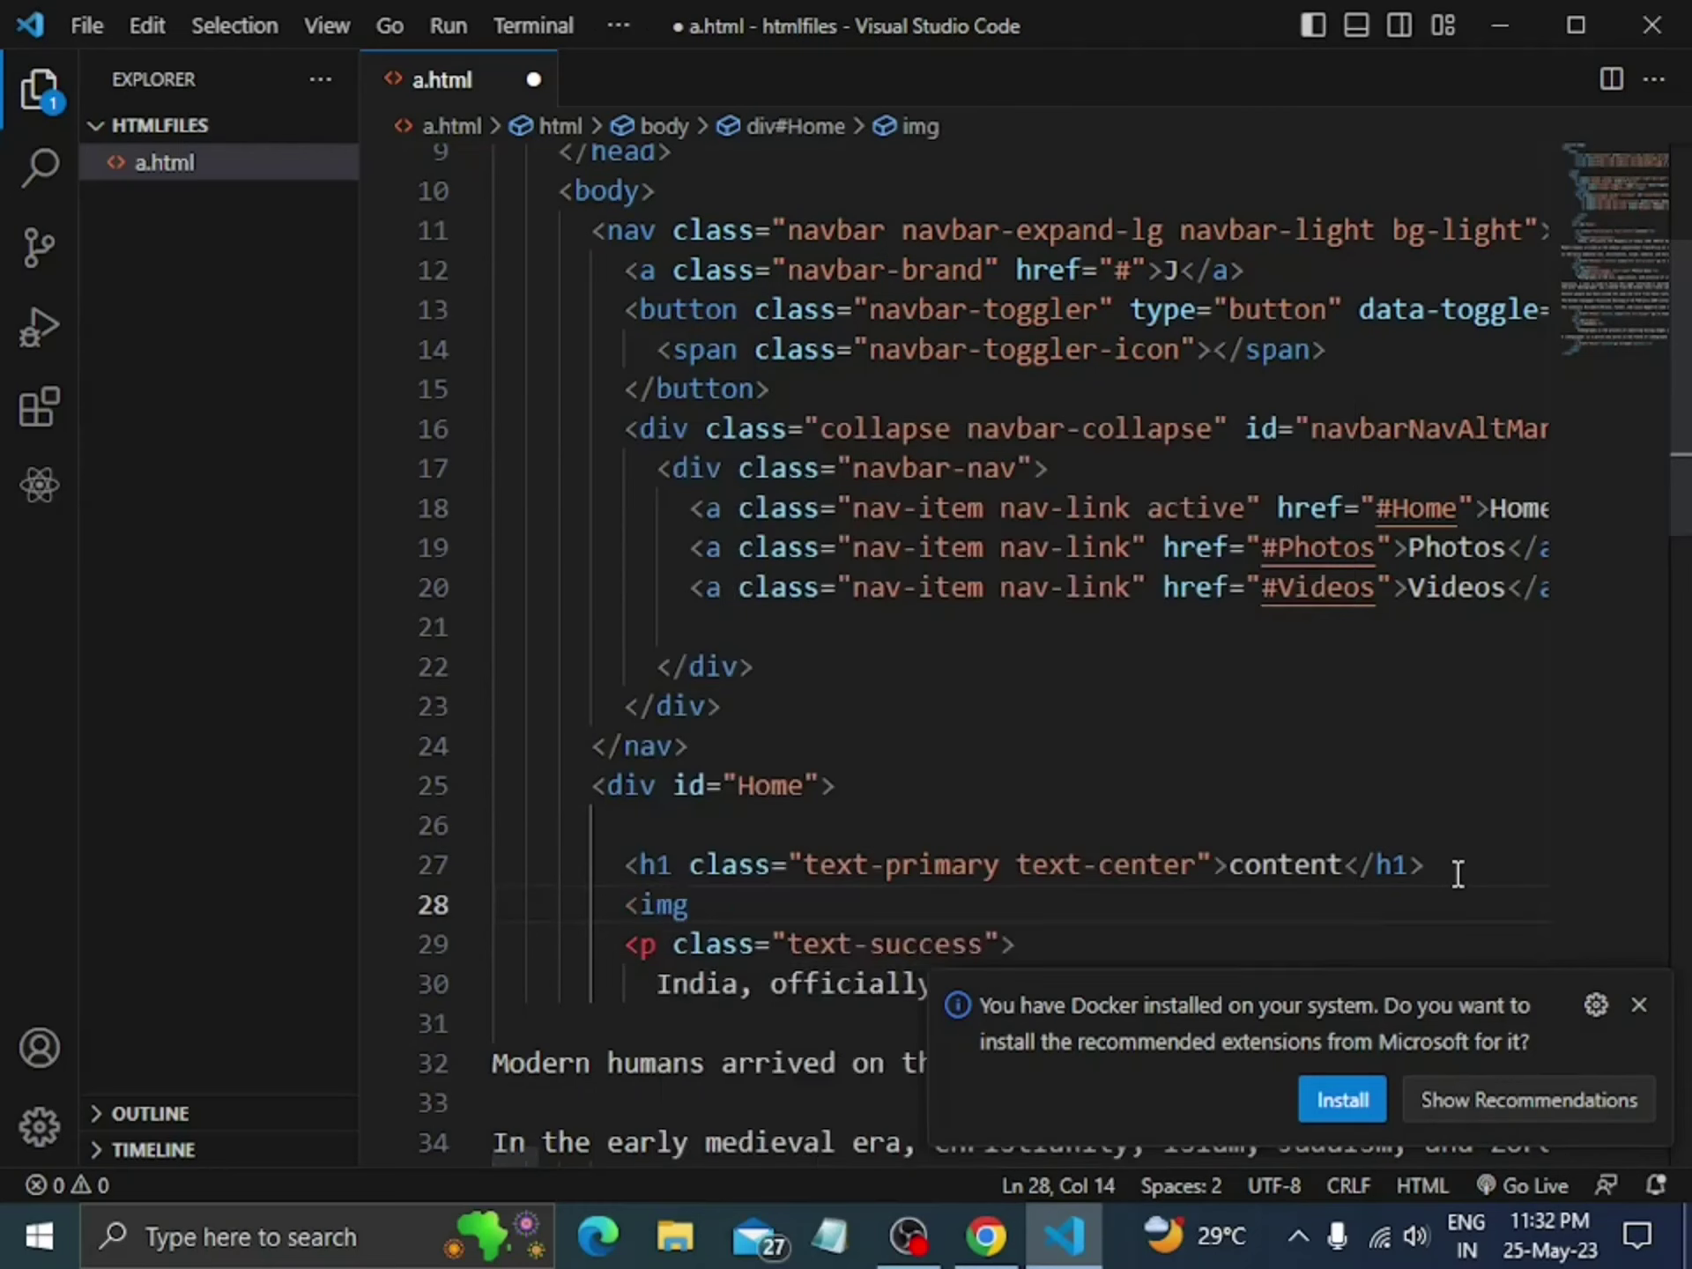
{"action": "type", "text": "s"}
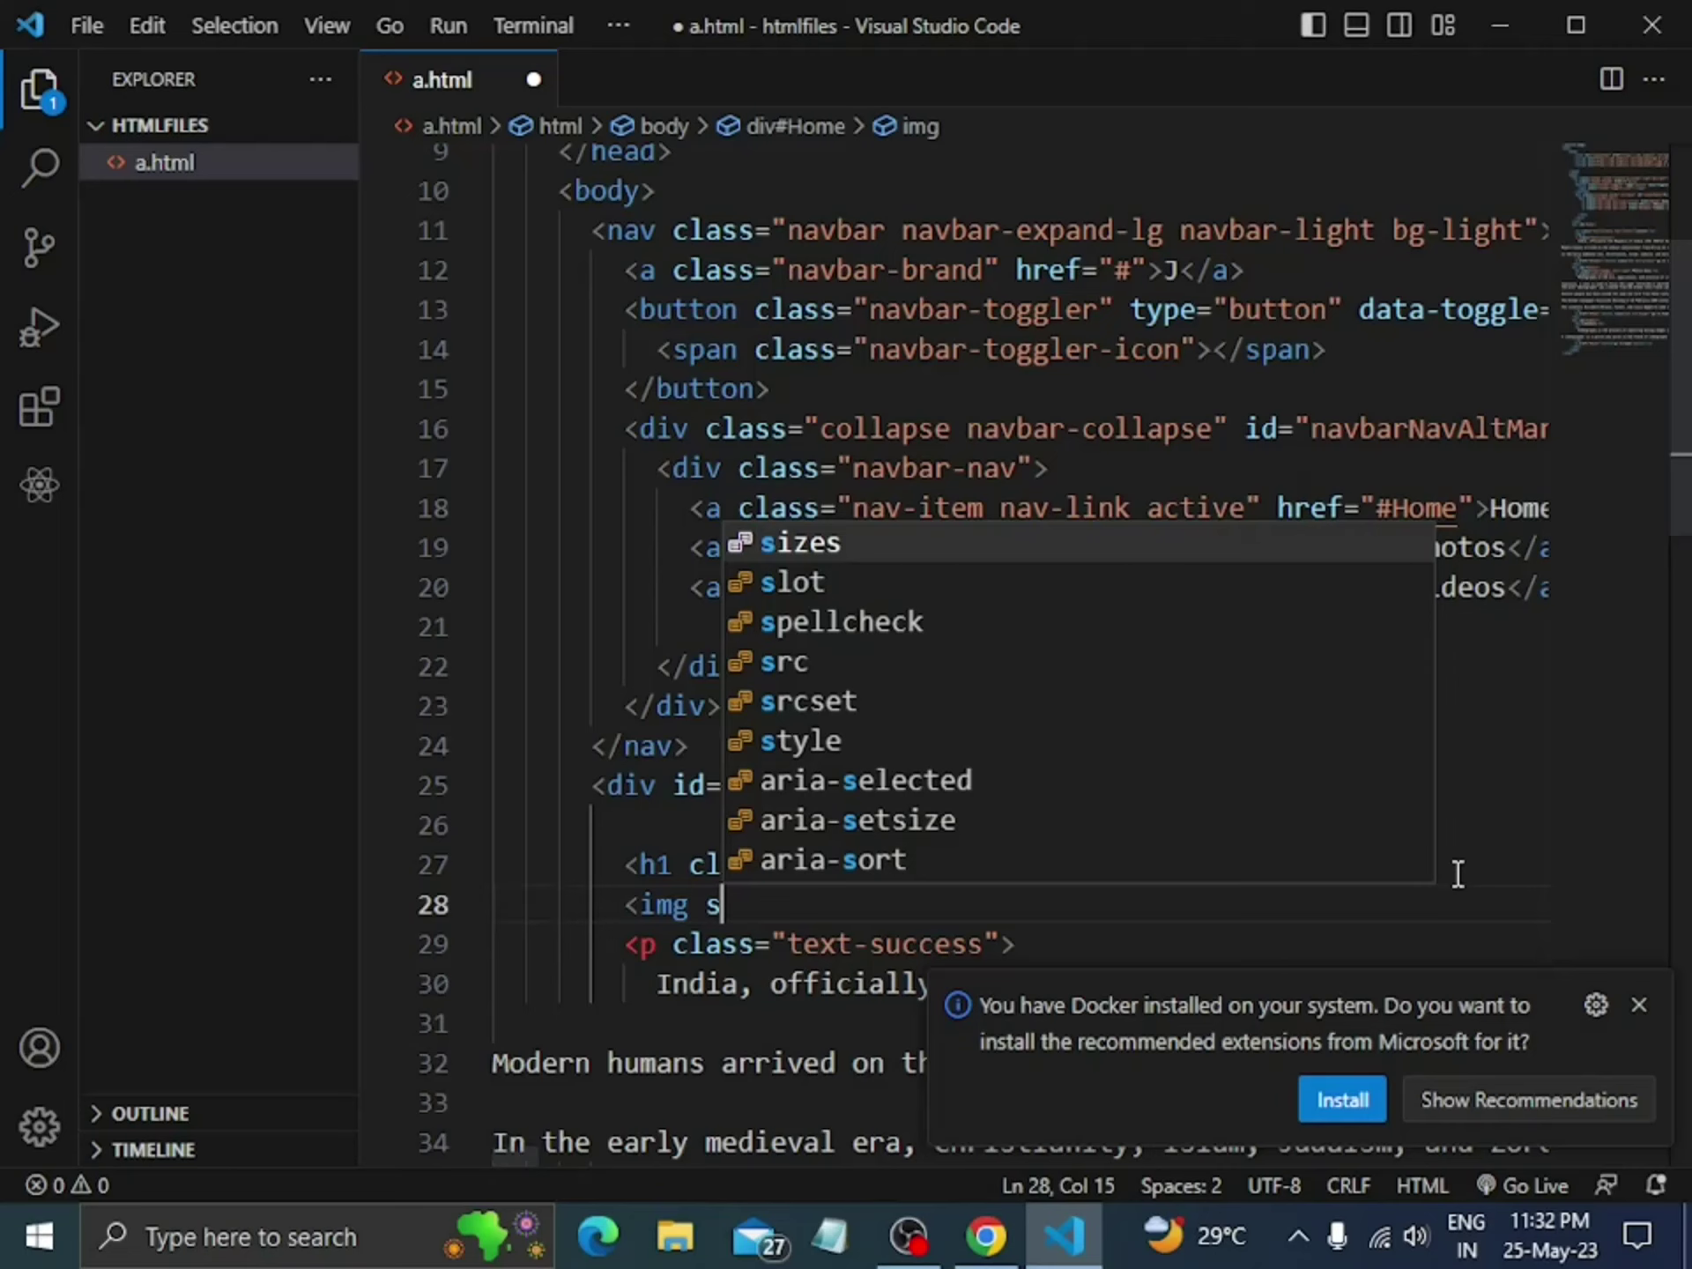
{"action": "type", "text": "rc"}
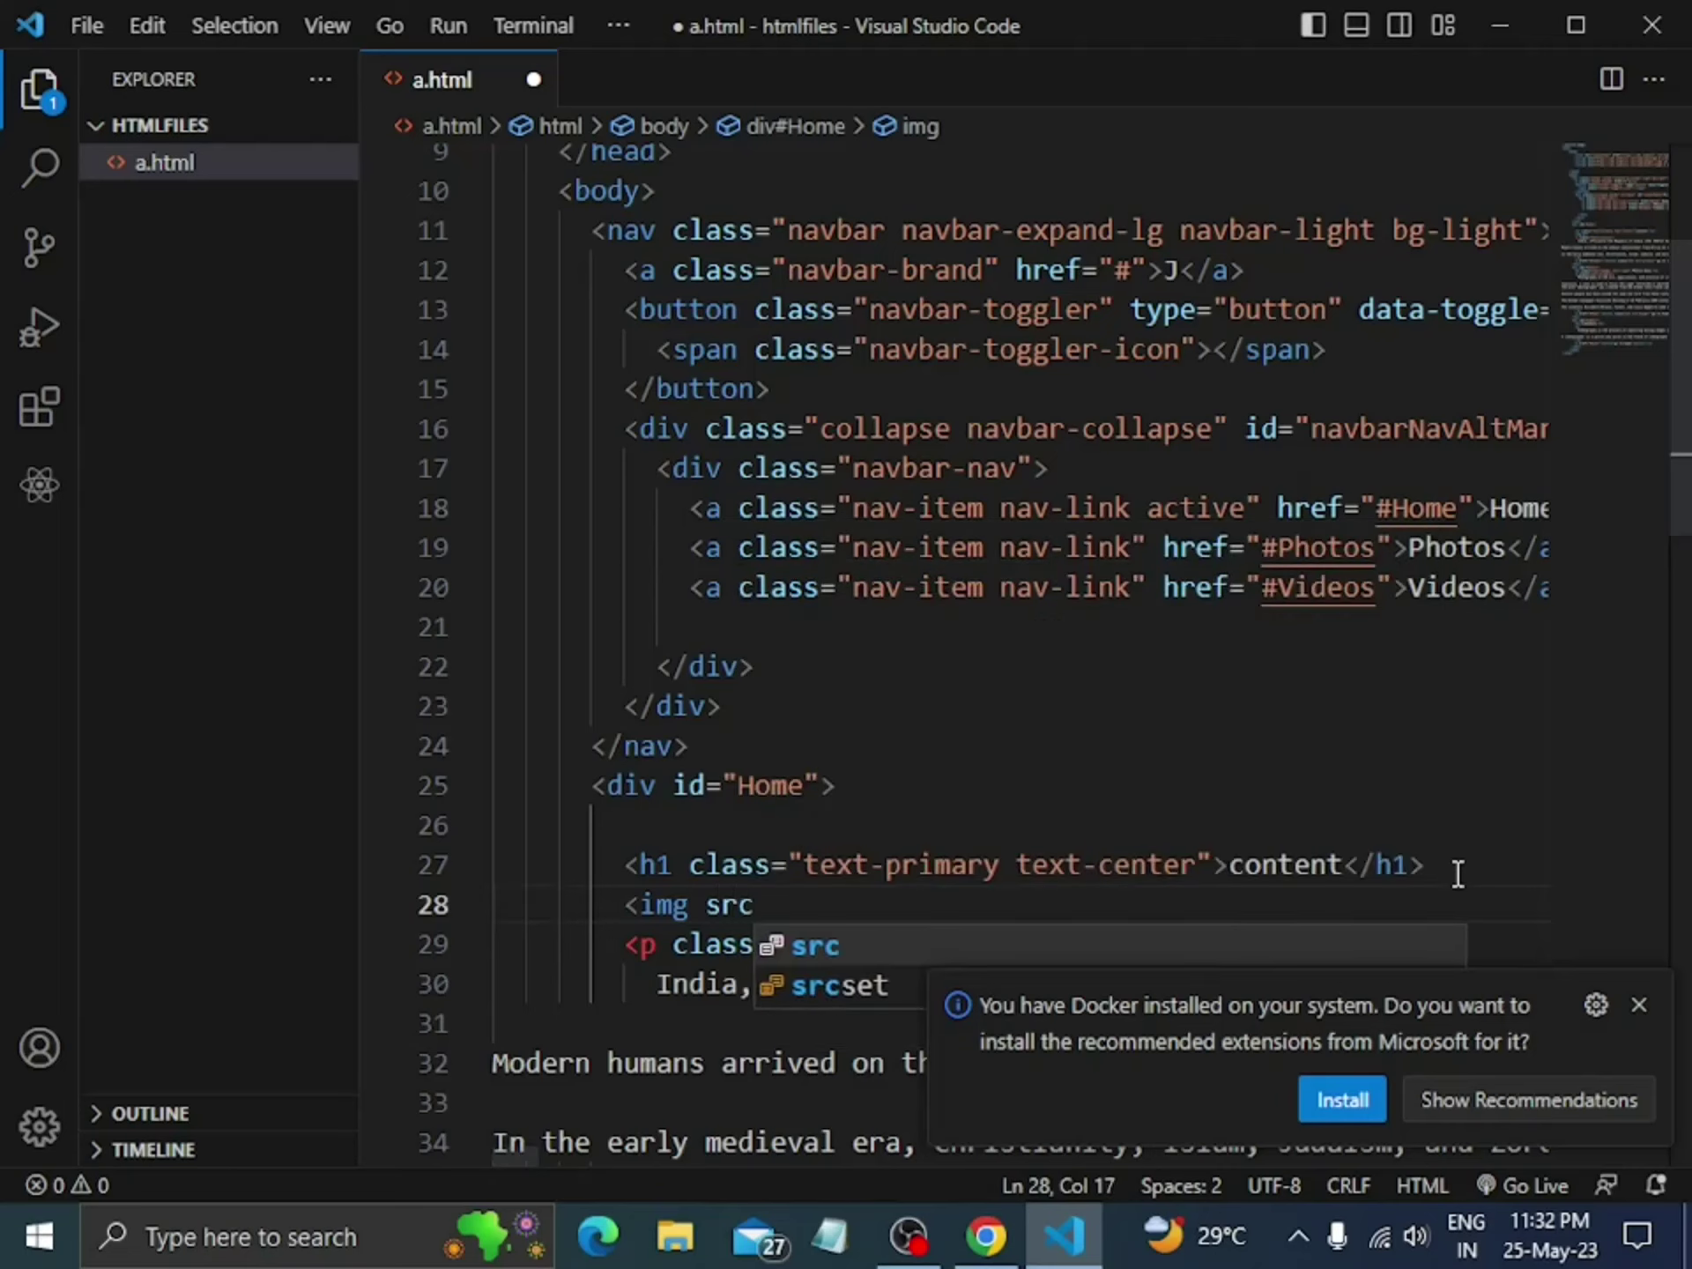
{"action": "key", "text": "Return"}
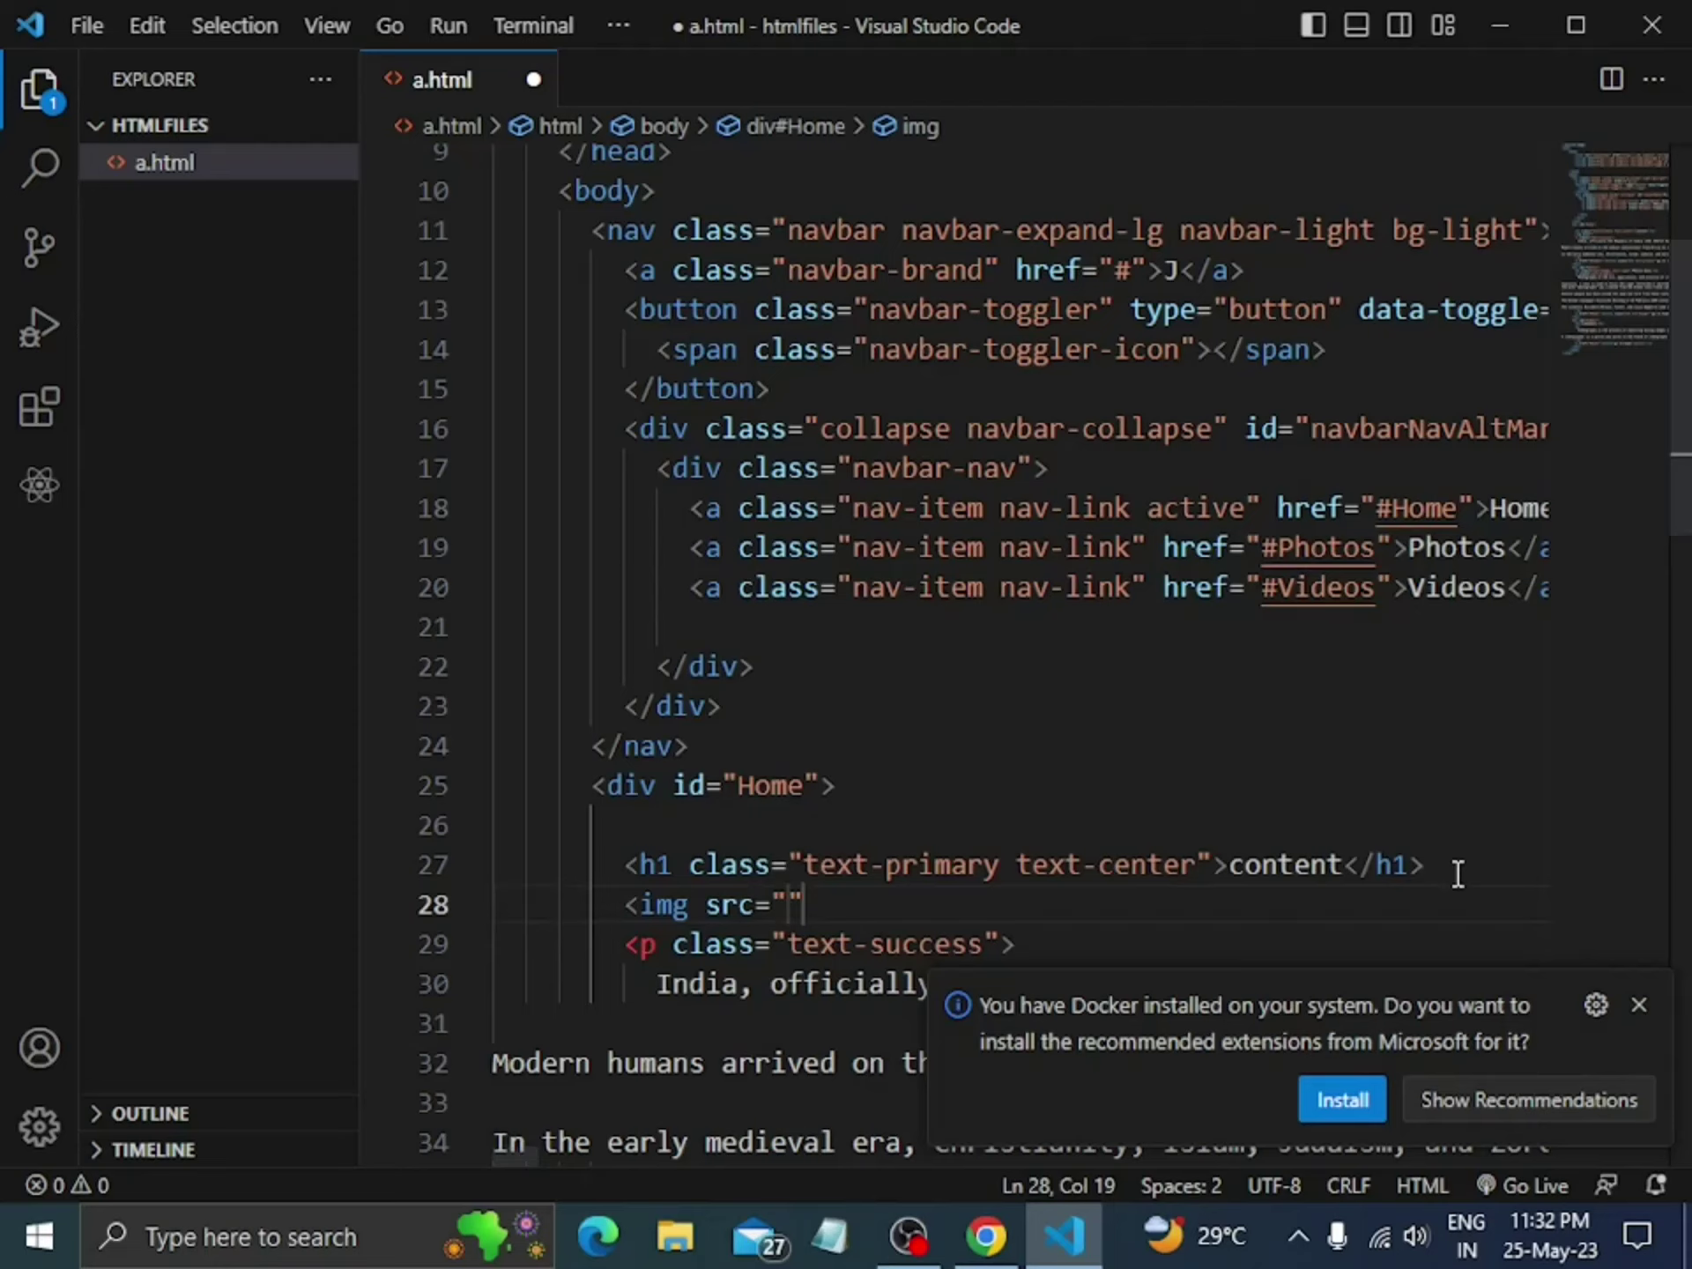
{"action": "key", "text": "ctrl+v"}
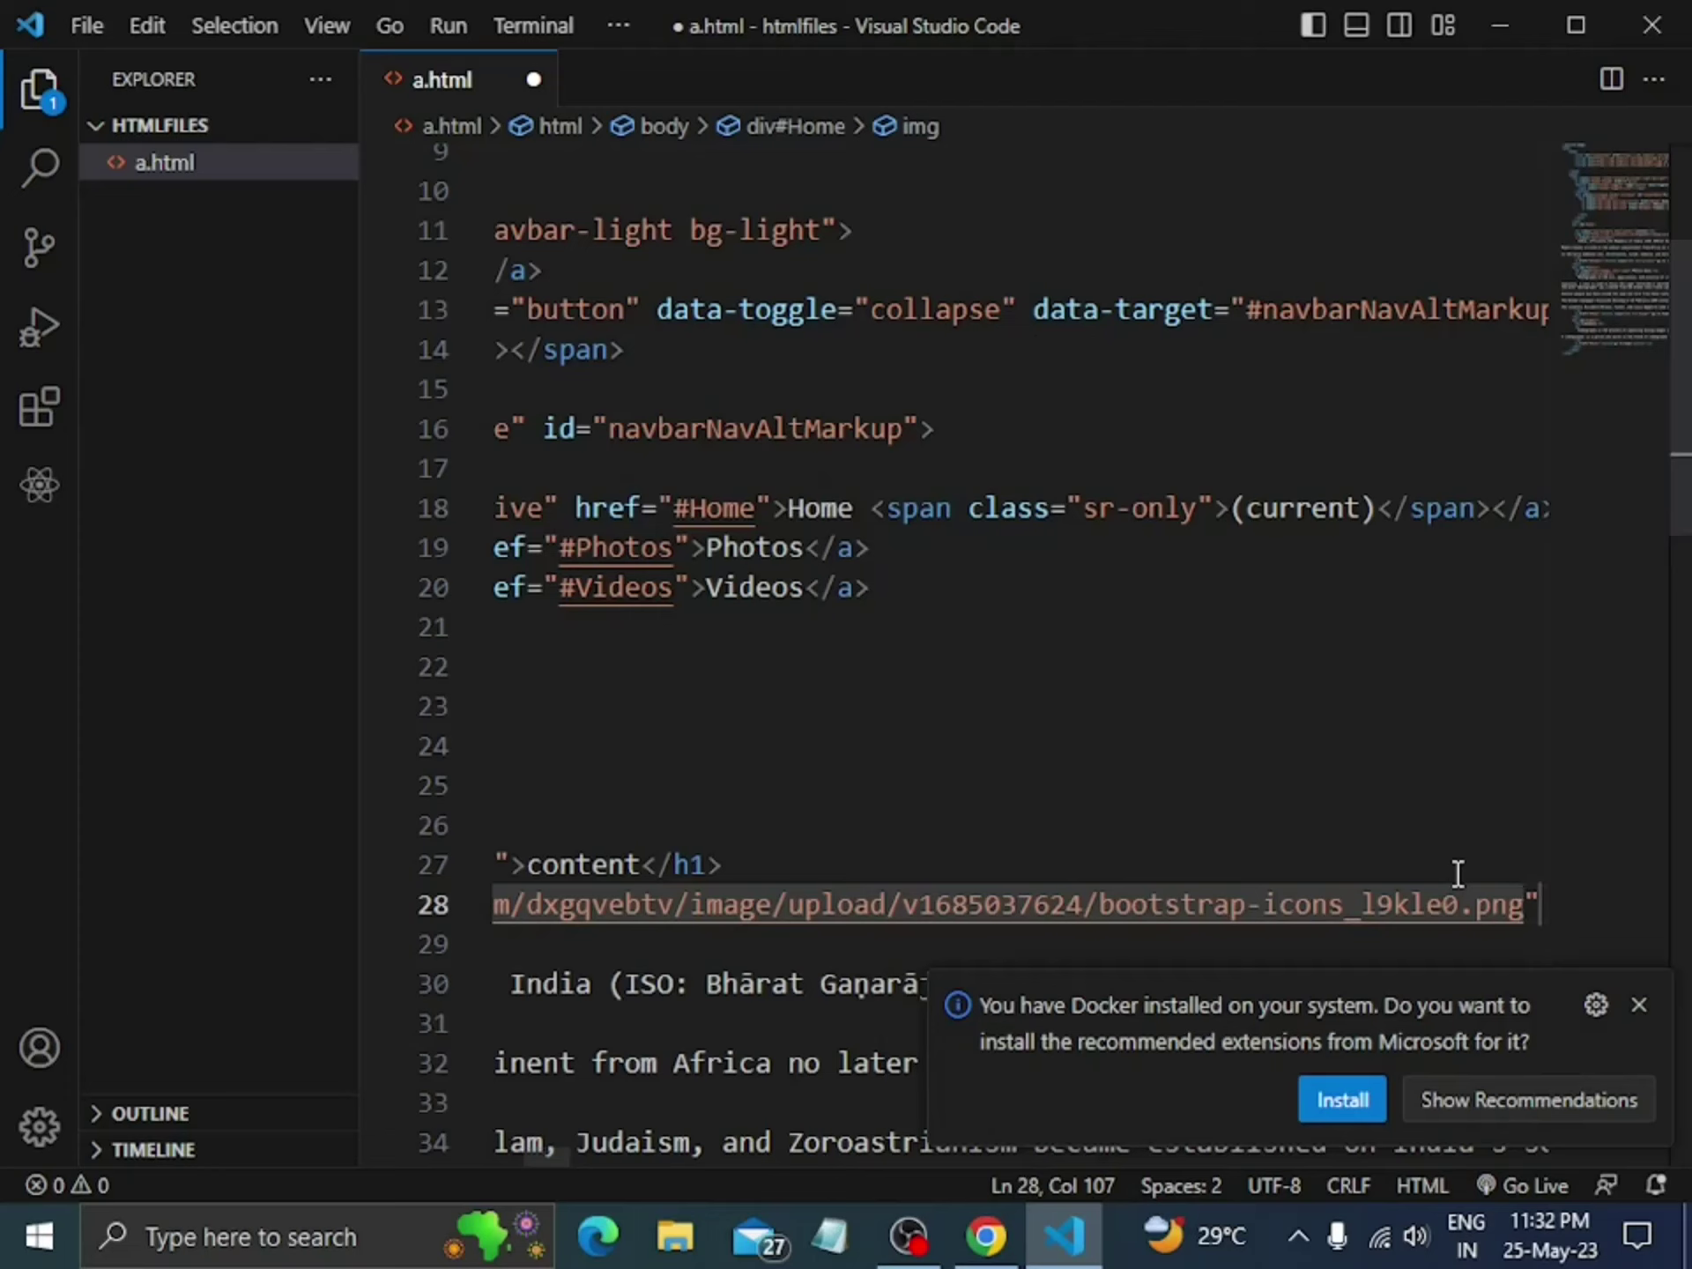
{"action": "key", "text": "Right"}
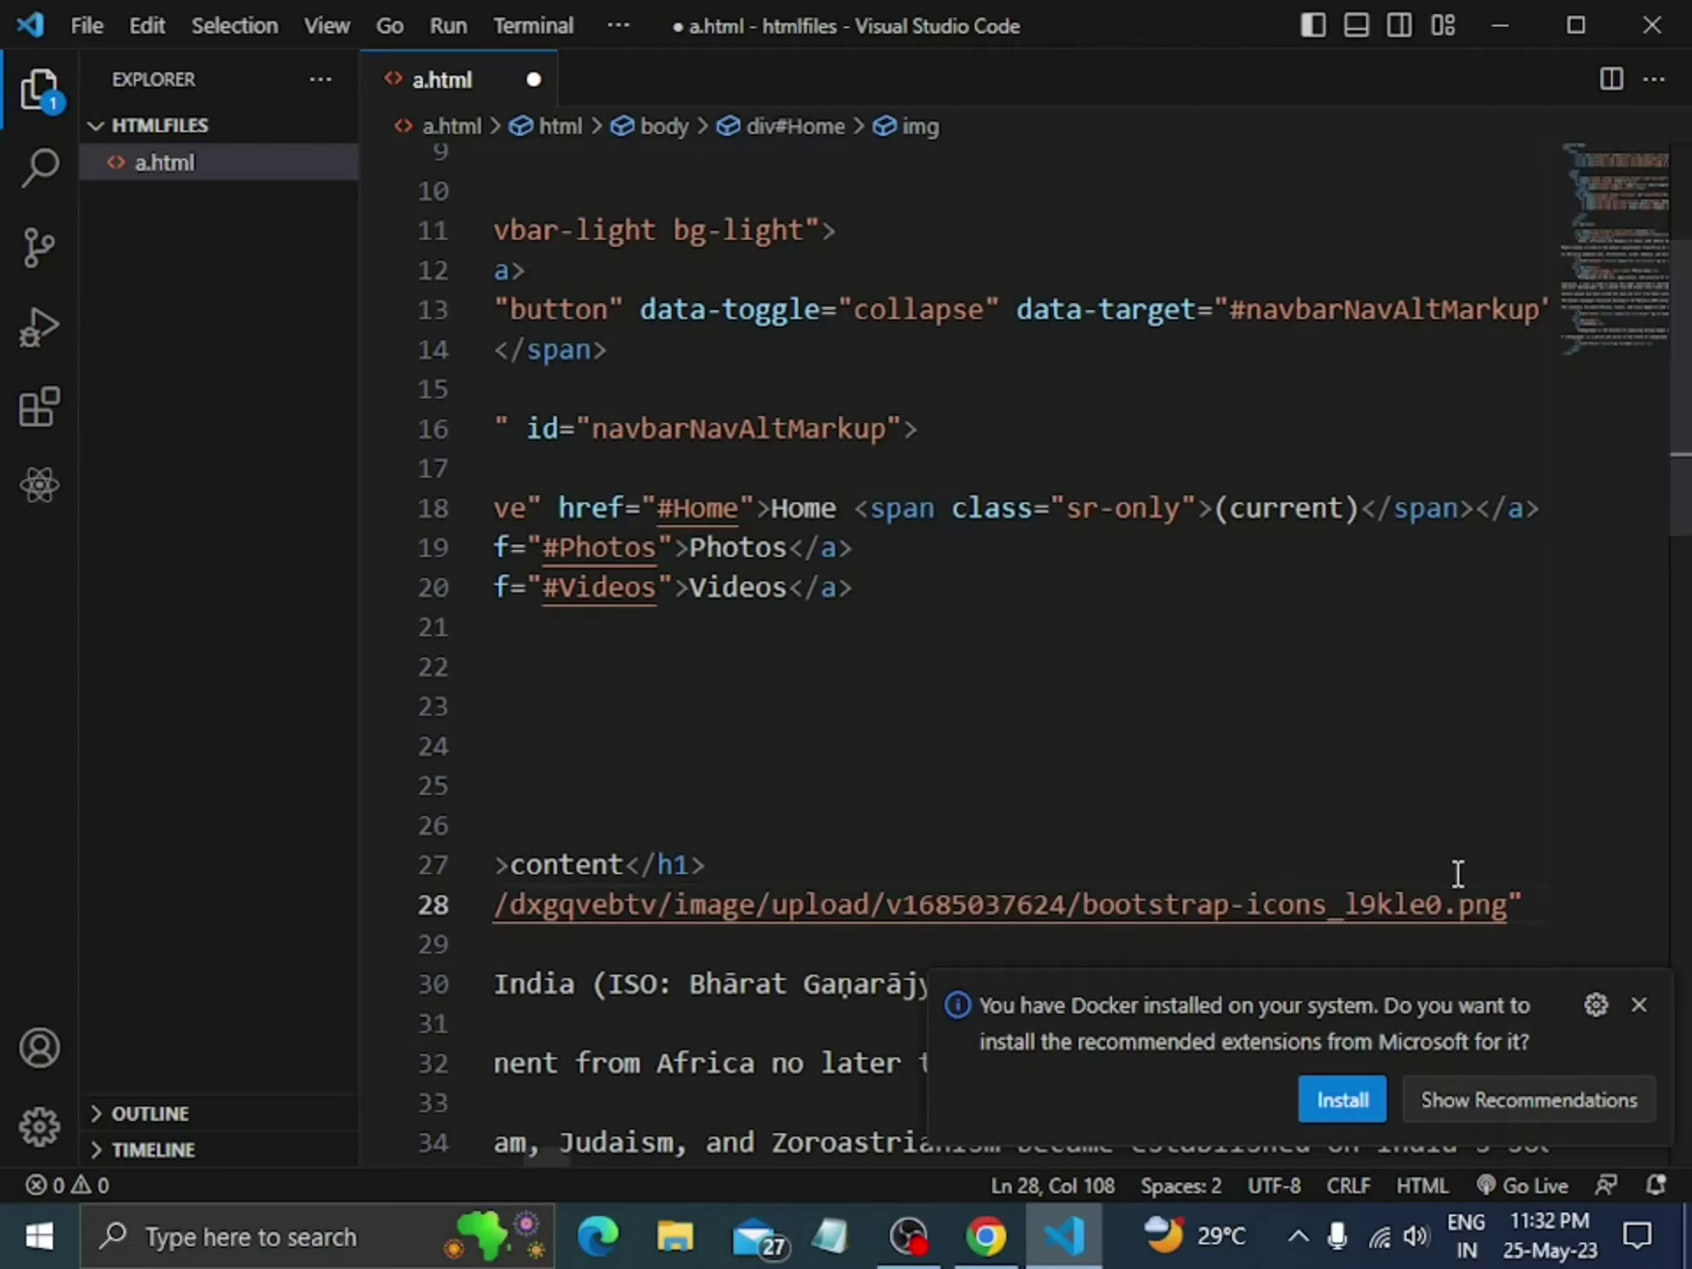
{"action": "type", "text": "/"}
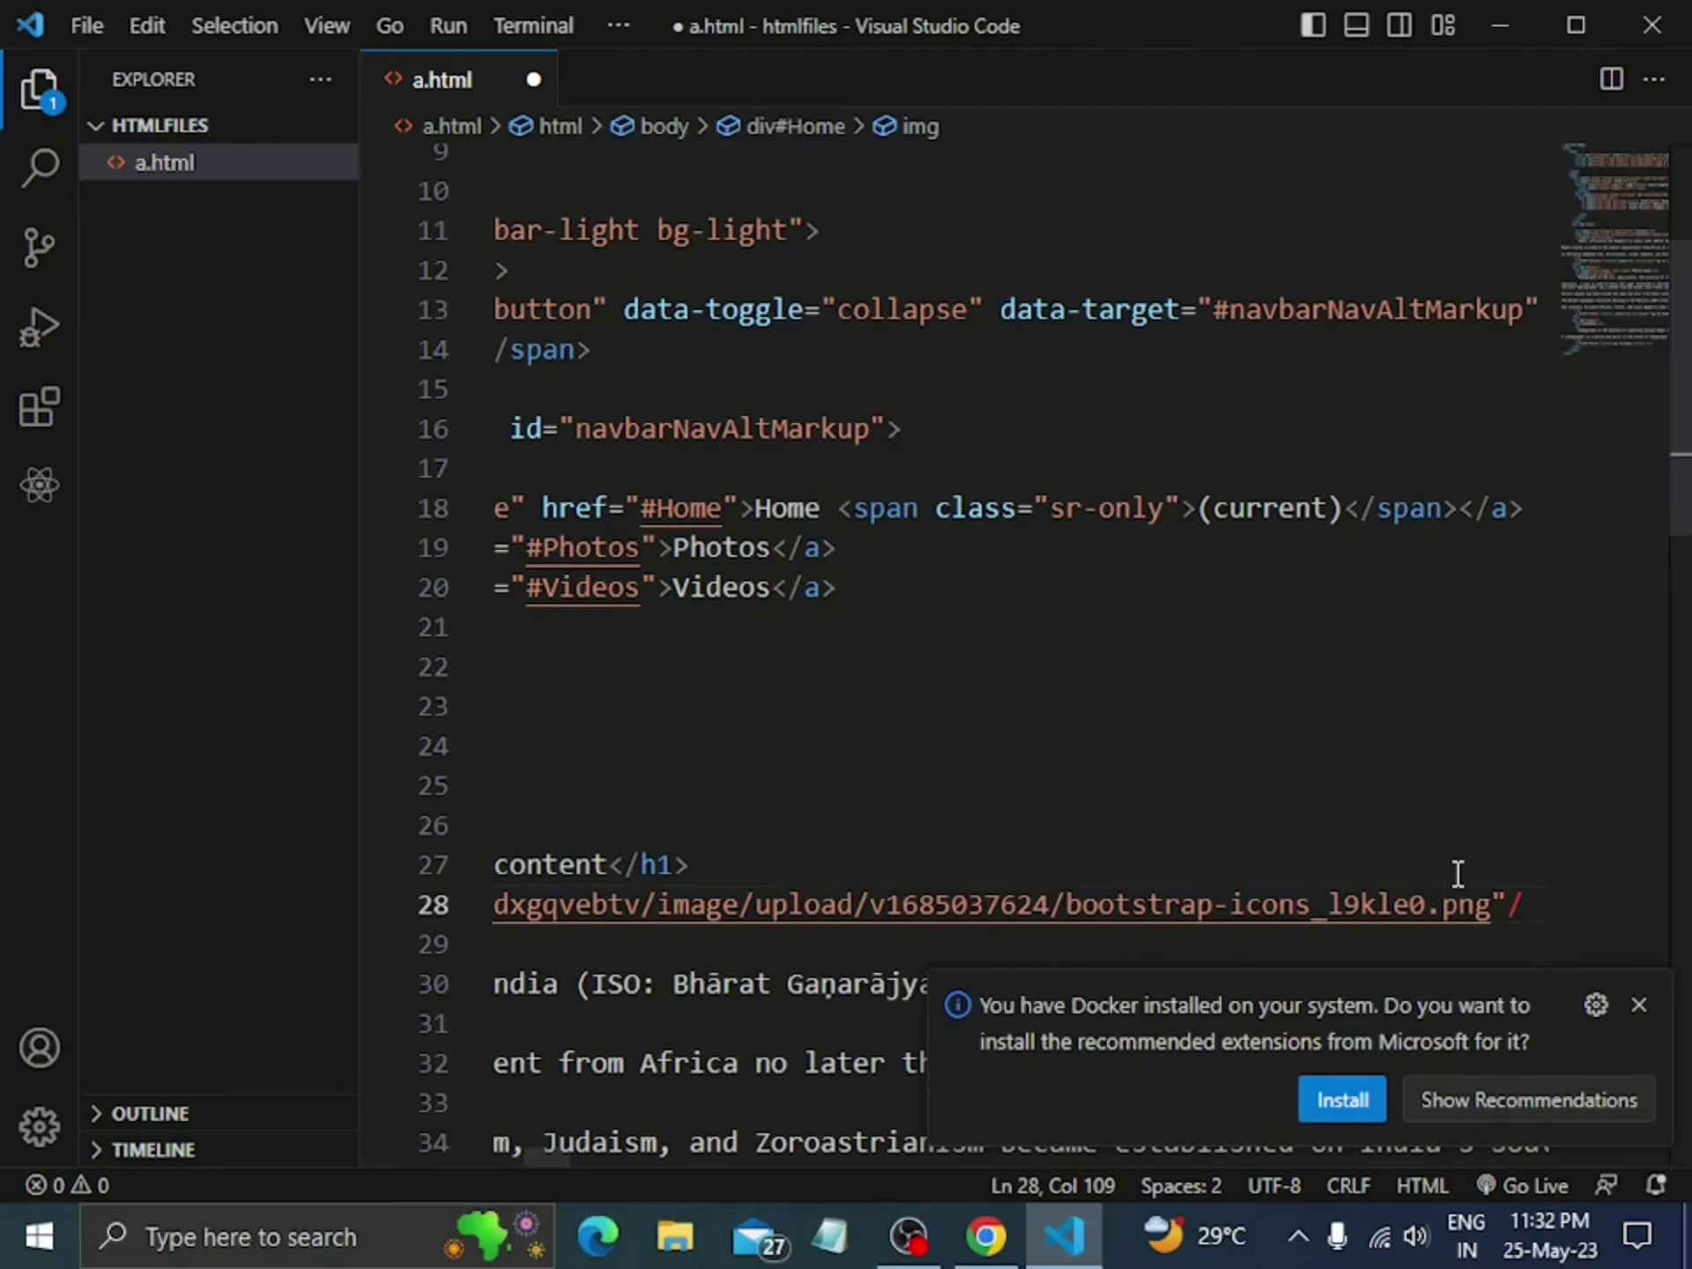
{"action": "type", "text": ">"}
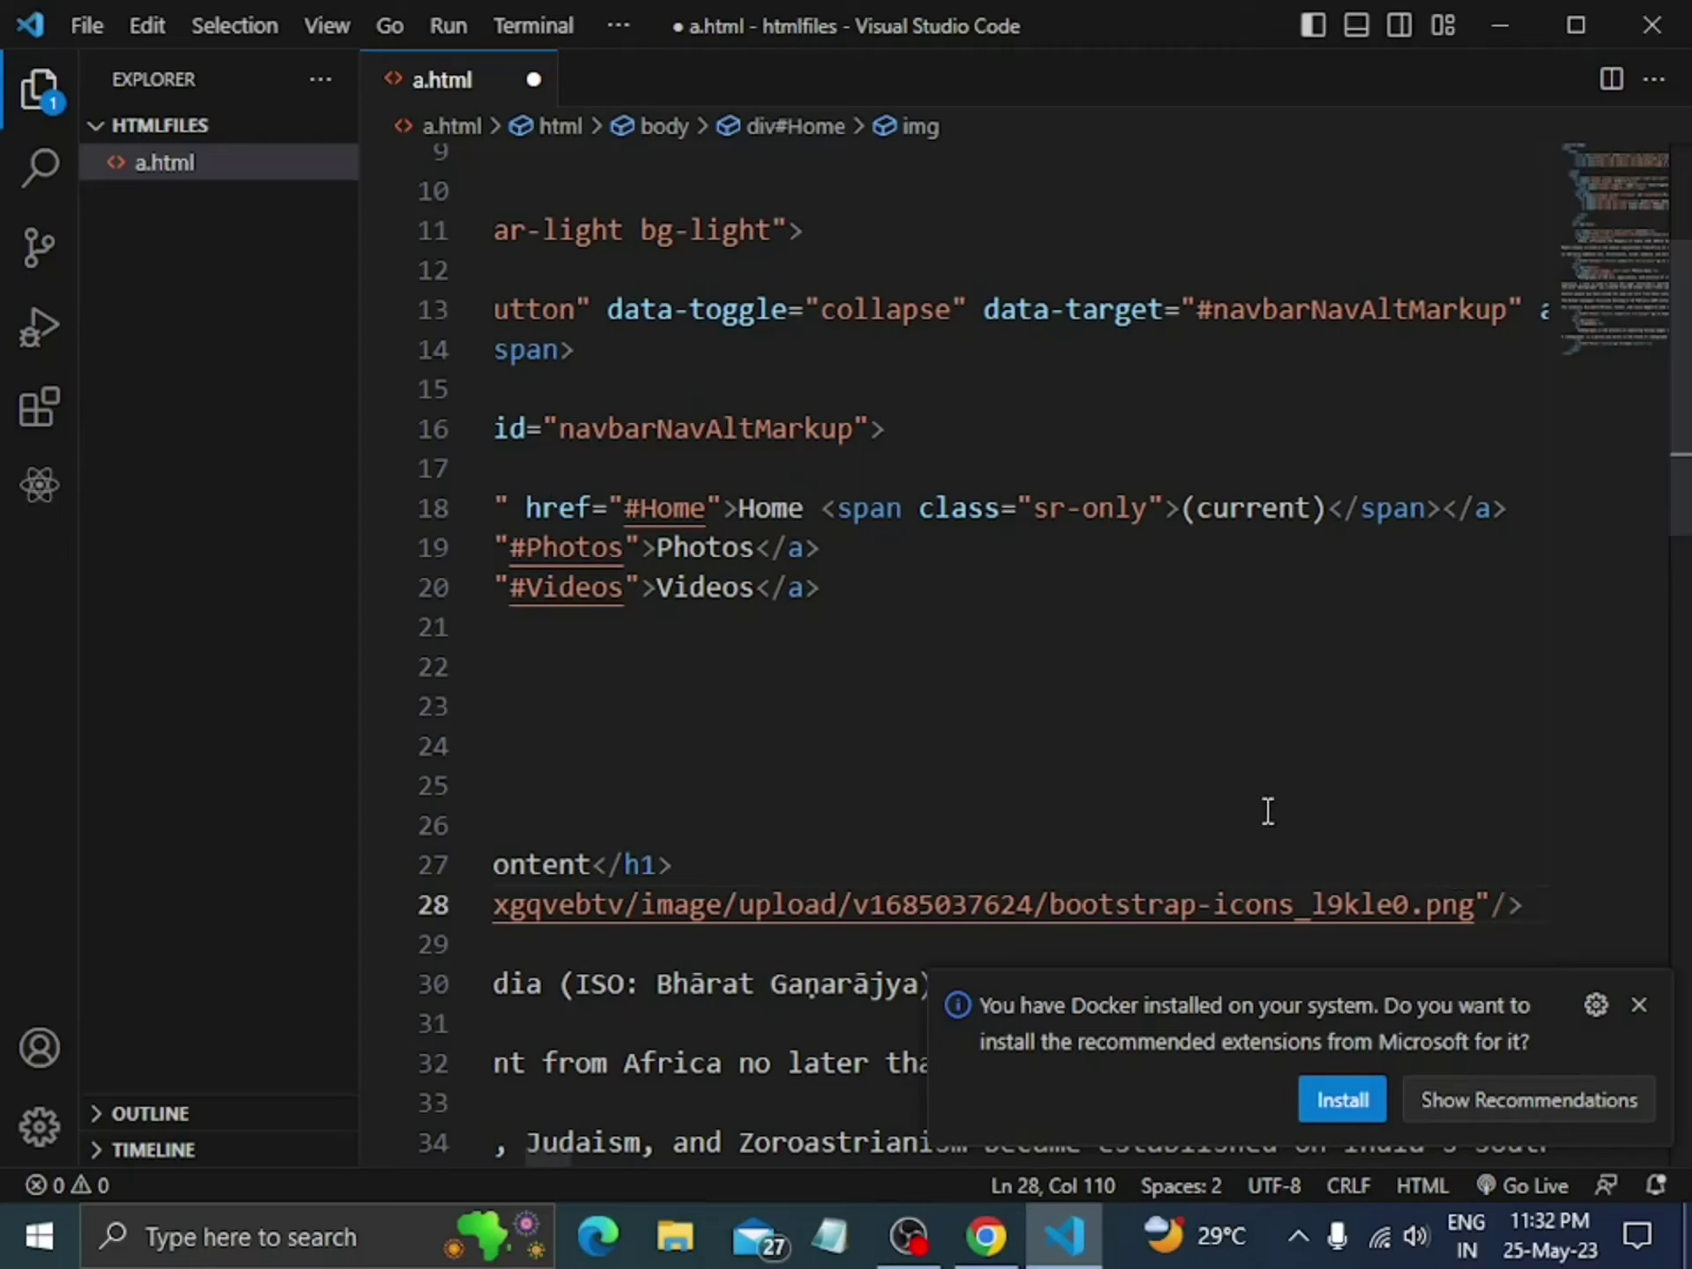
Step: Save a.html and open the page in the browser with Live Server
{"action": "key", "text": "ctrl+s"}
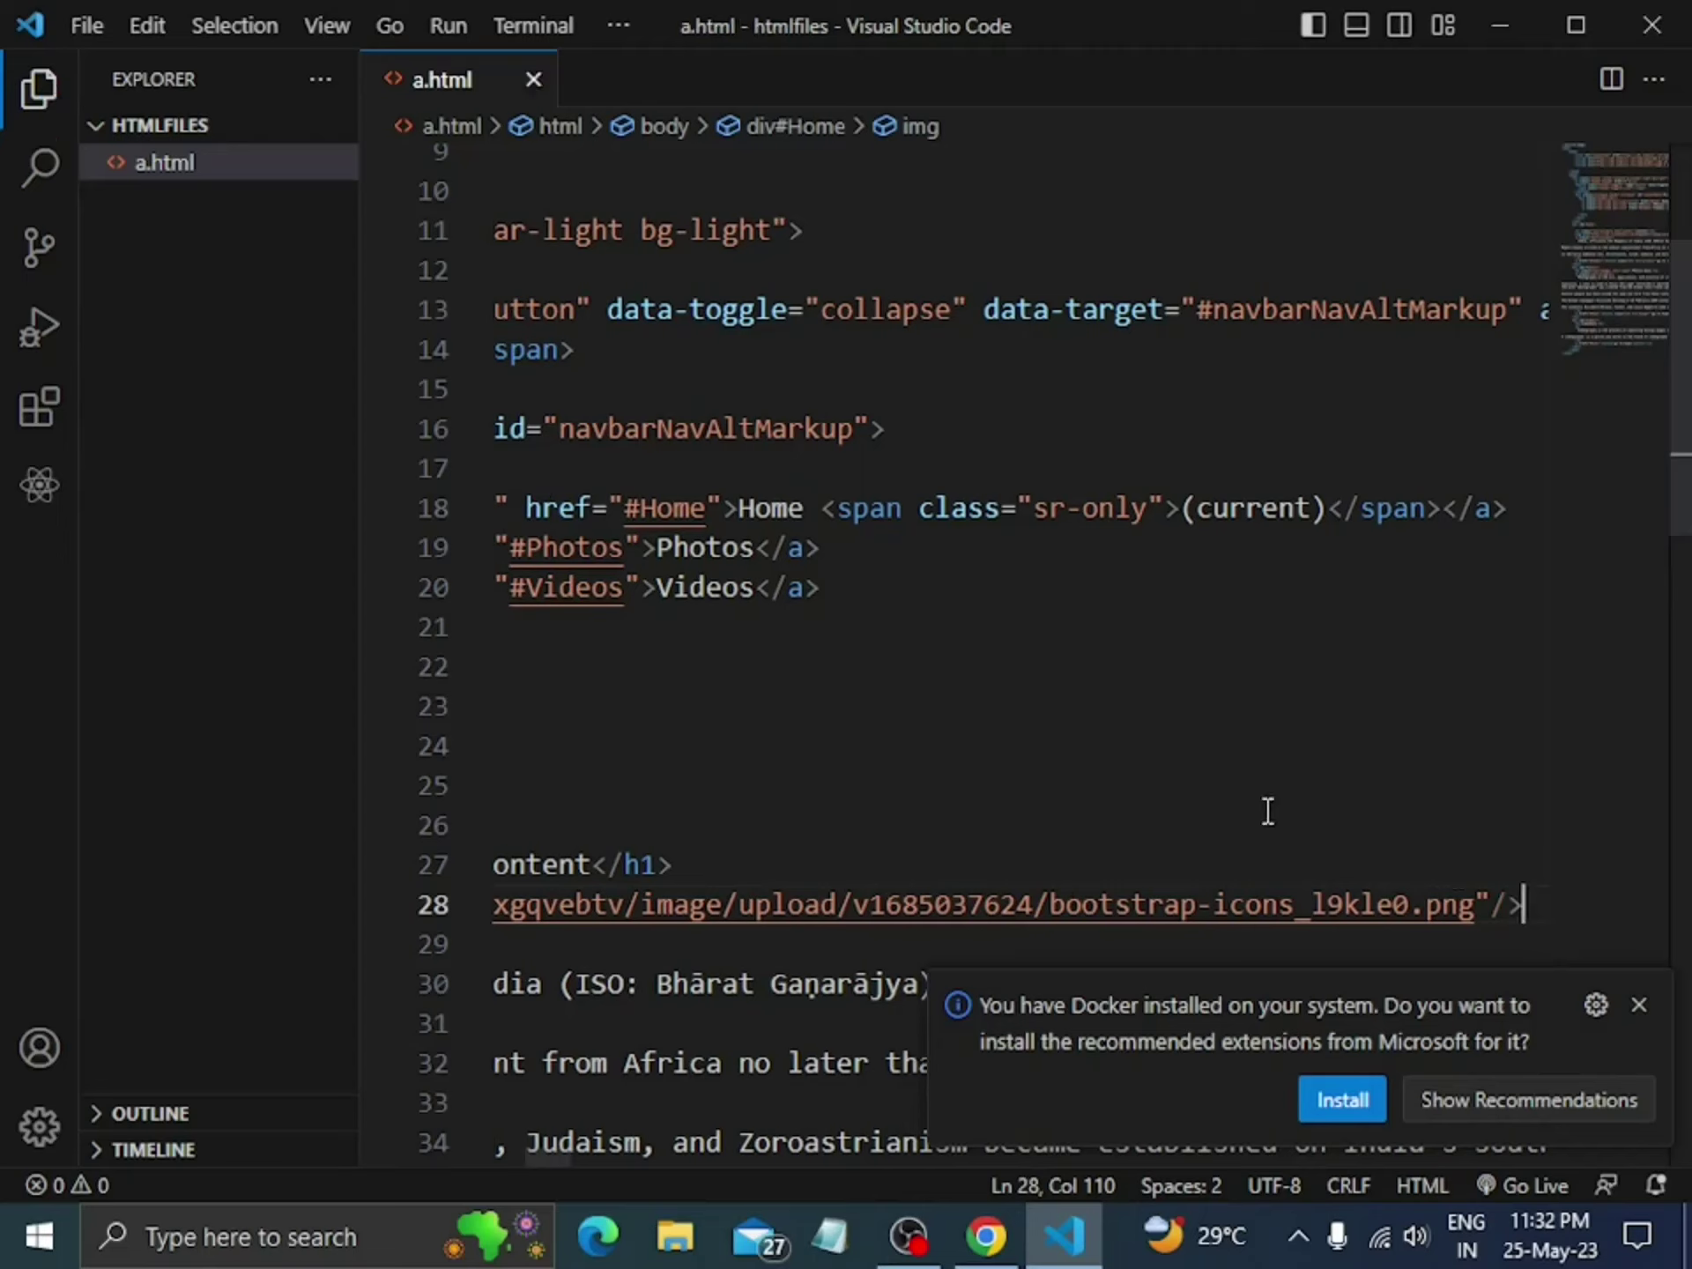
{"action": "right_click", "coordinate": [1055, 666]}
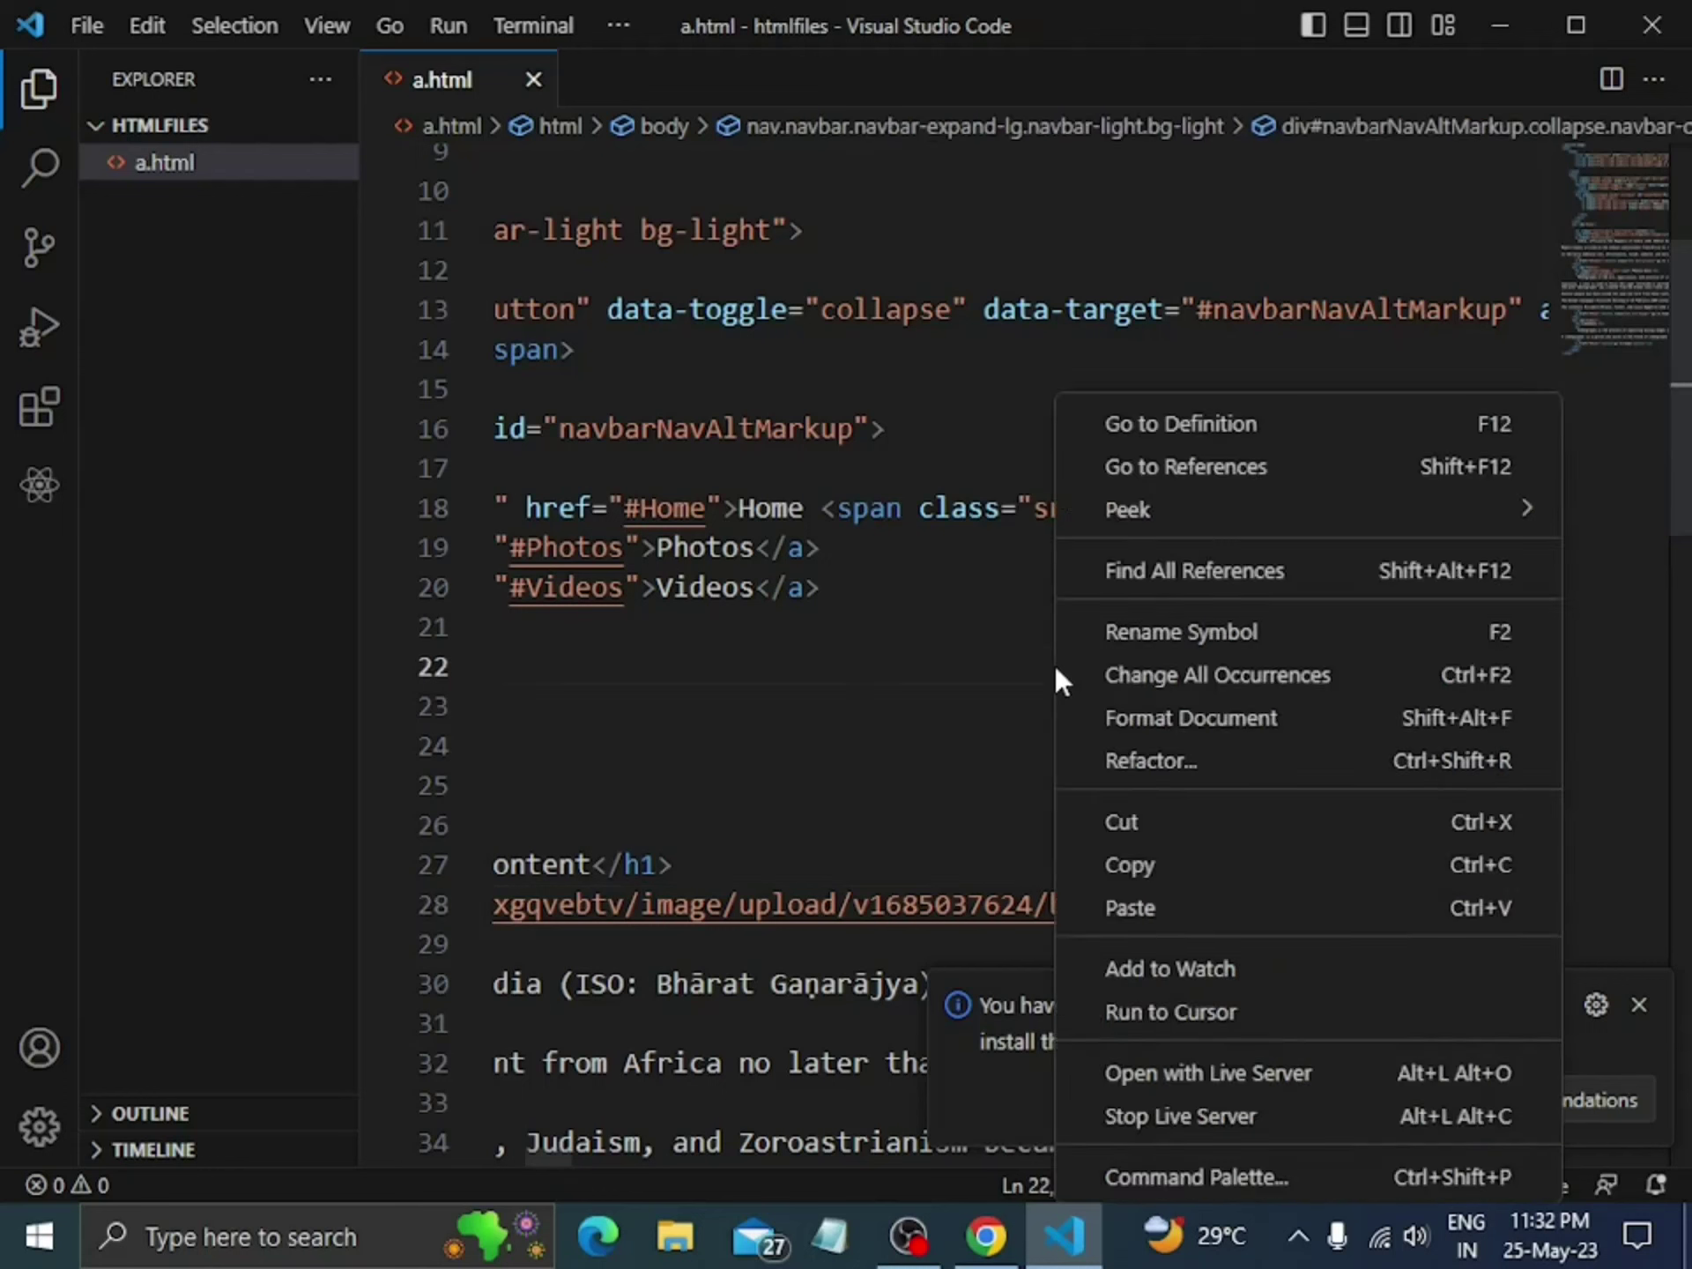
{"action": "left_click", "coordinate": [1175, 1075]}
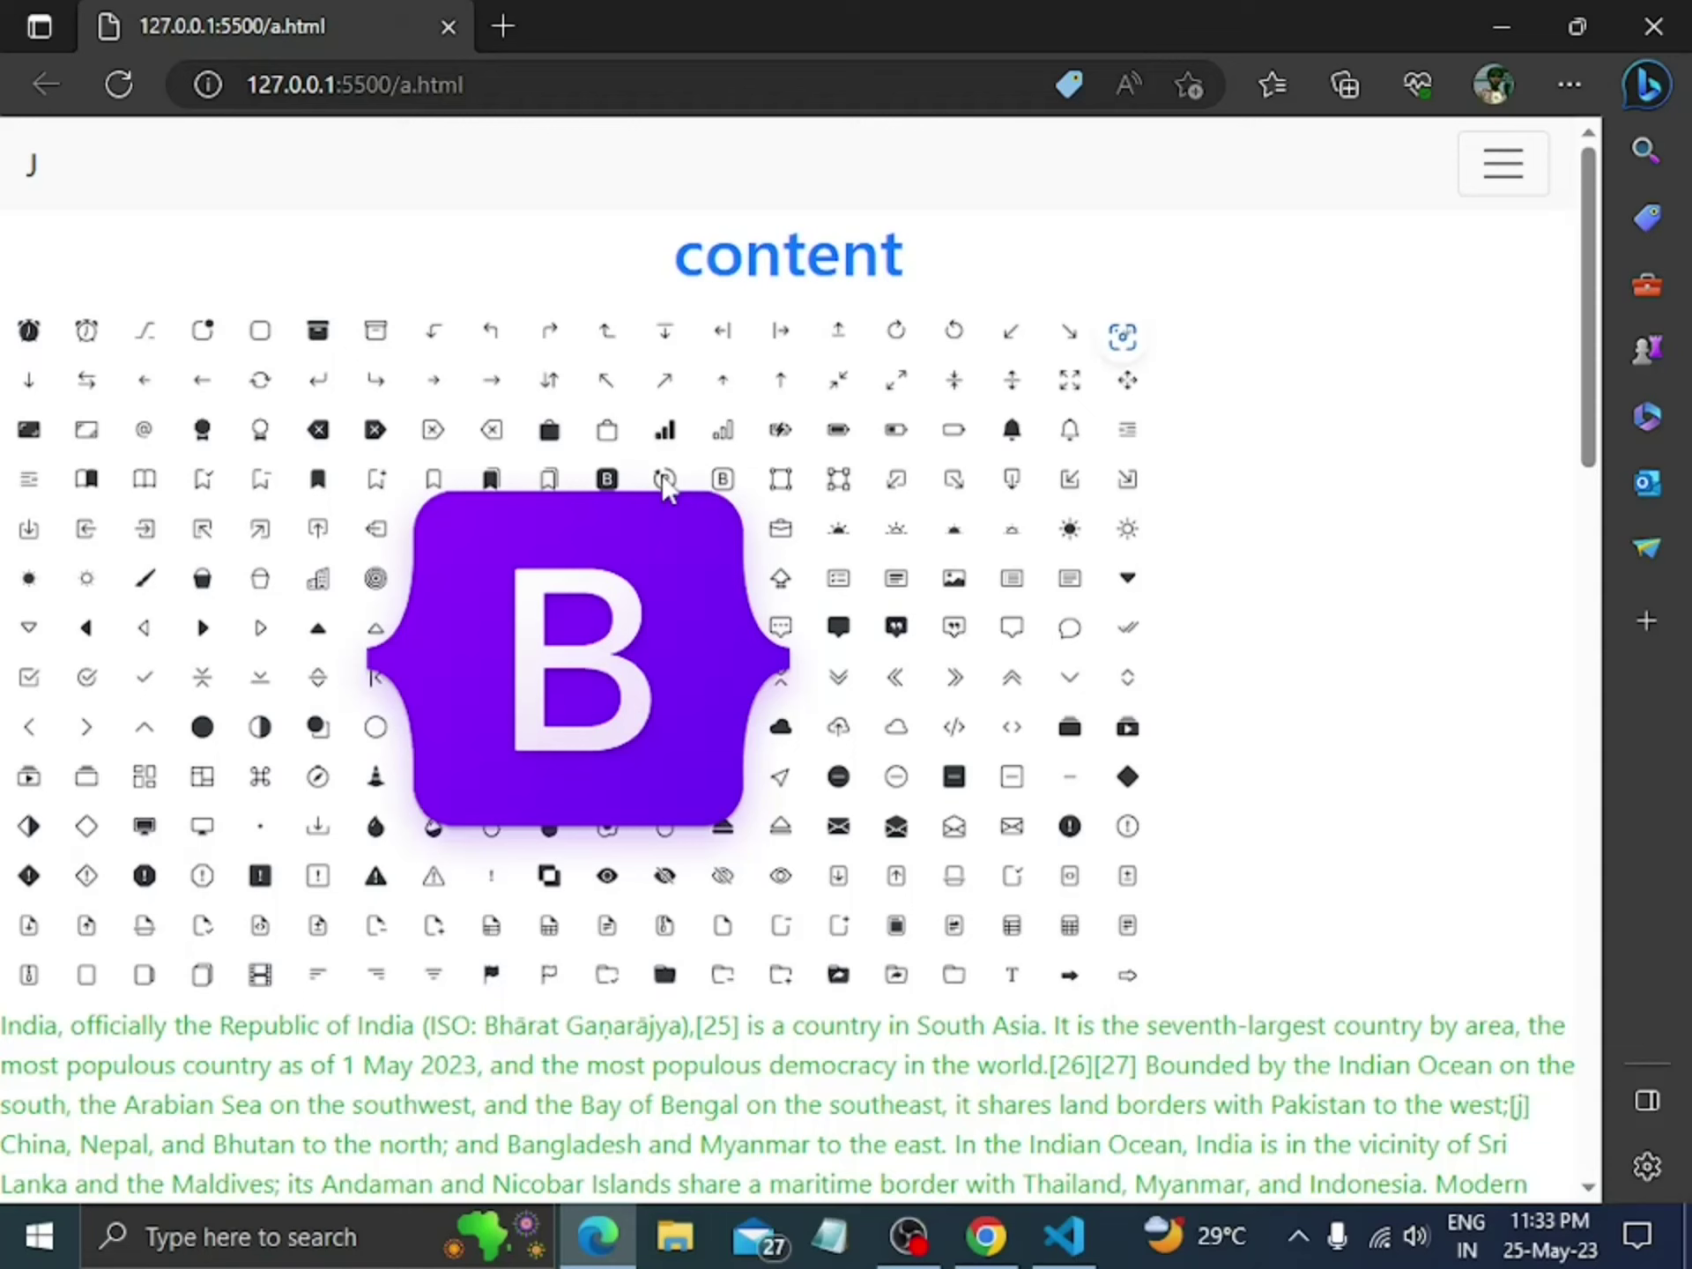
Step: Switch to the Cloudinary Media Library, run an upload Image Search for "mars", and upload the full-planet Mars picture on black from Wikipedia
{"action": "key", "text": "alt+Tab"}
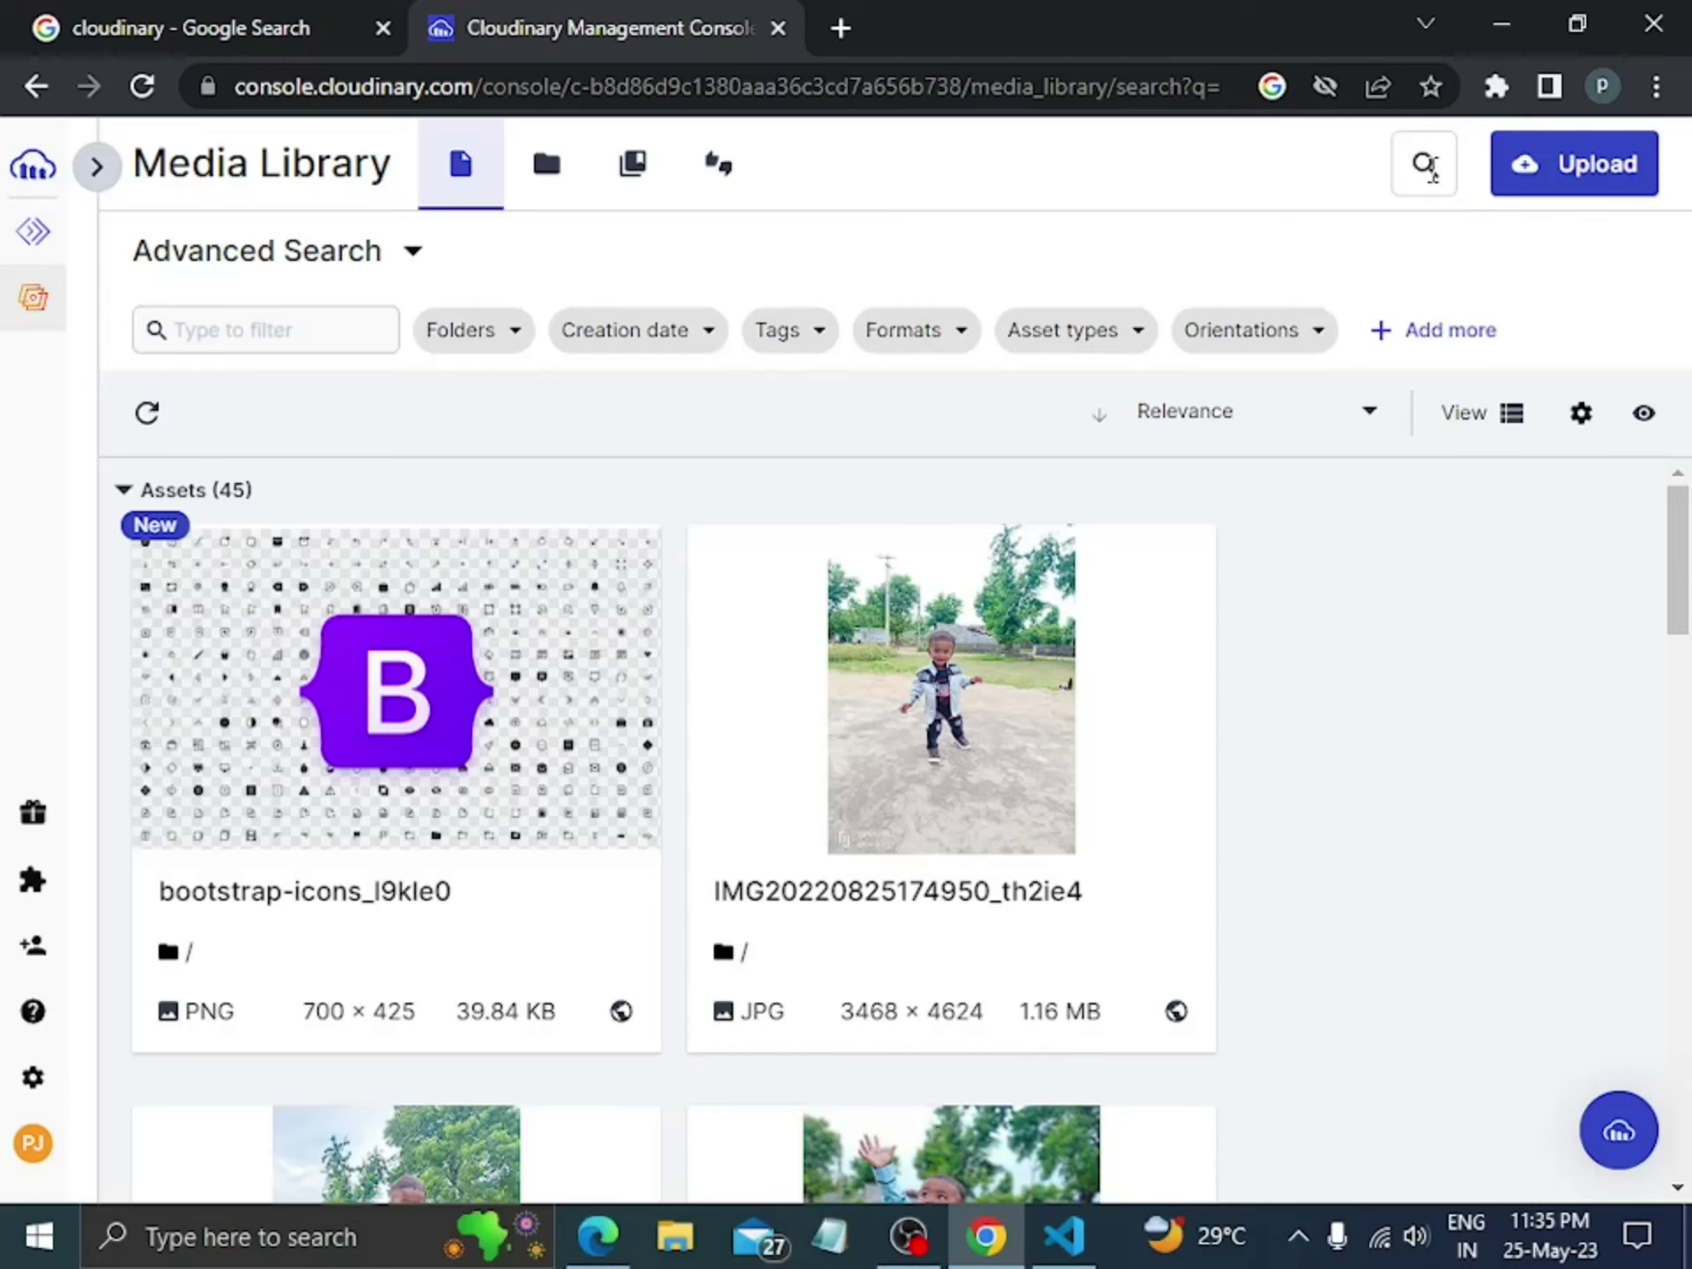
{"action": "left_click", "coordinate": [1591, 194]}
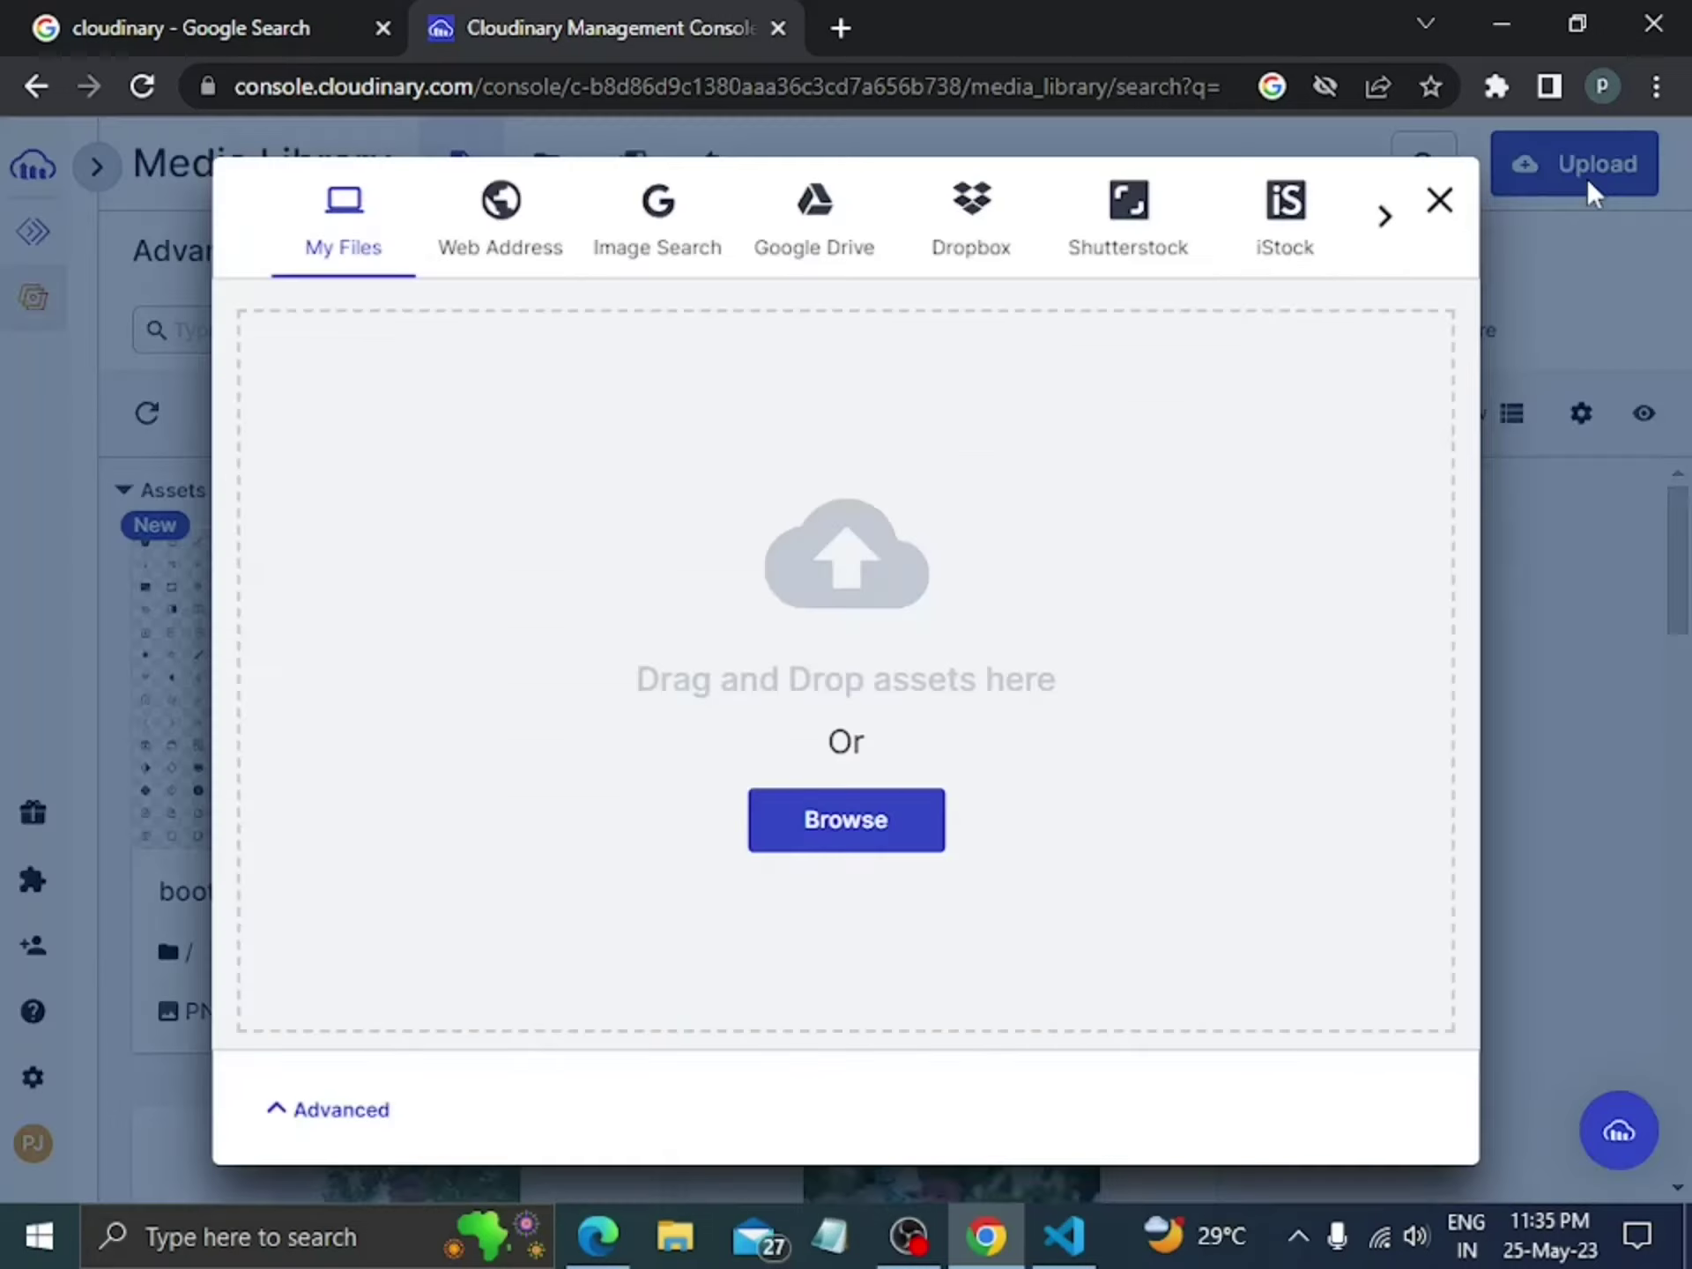
{"action": "left_click", "coordinate": [663, 212]}
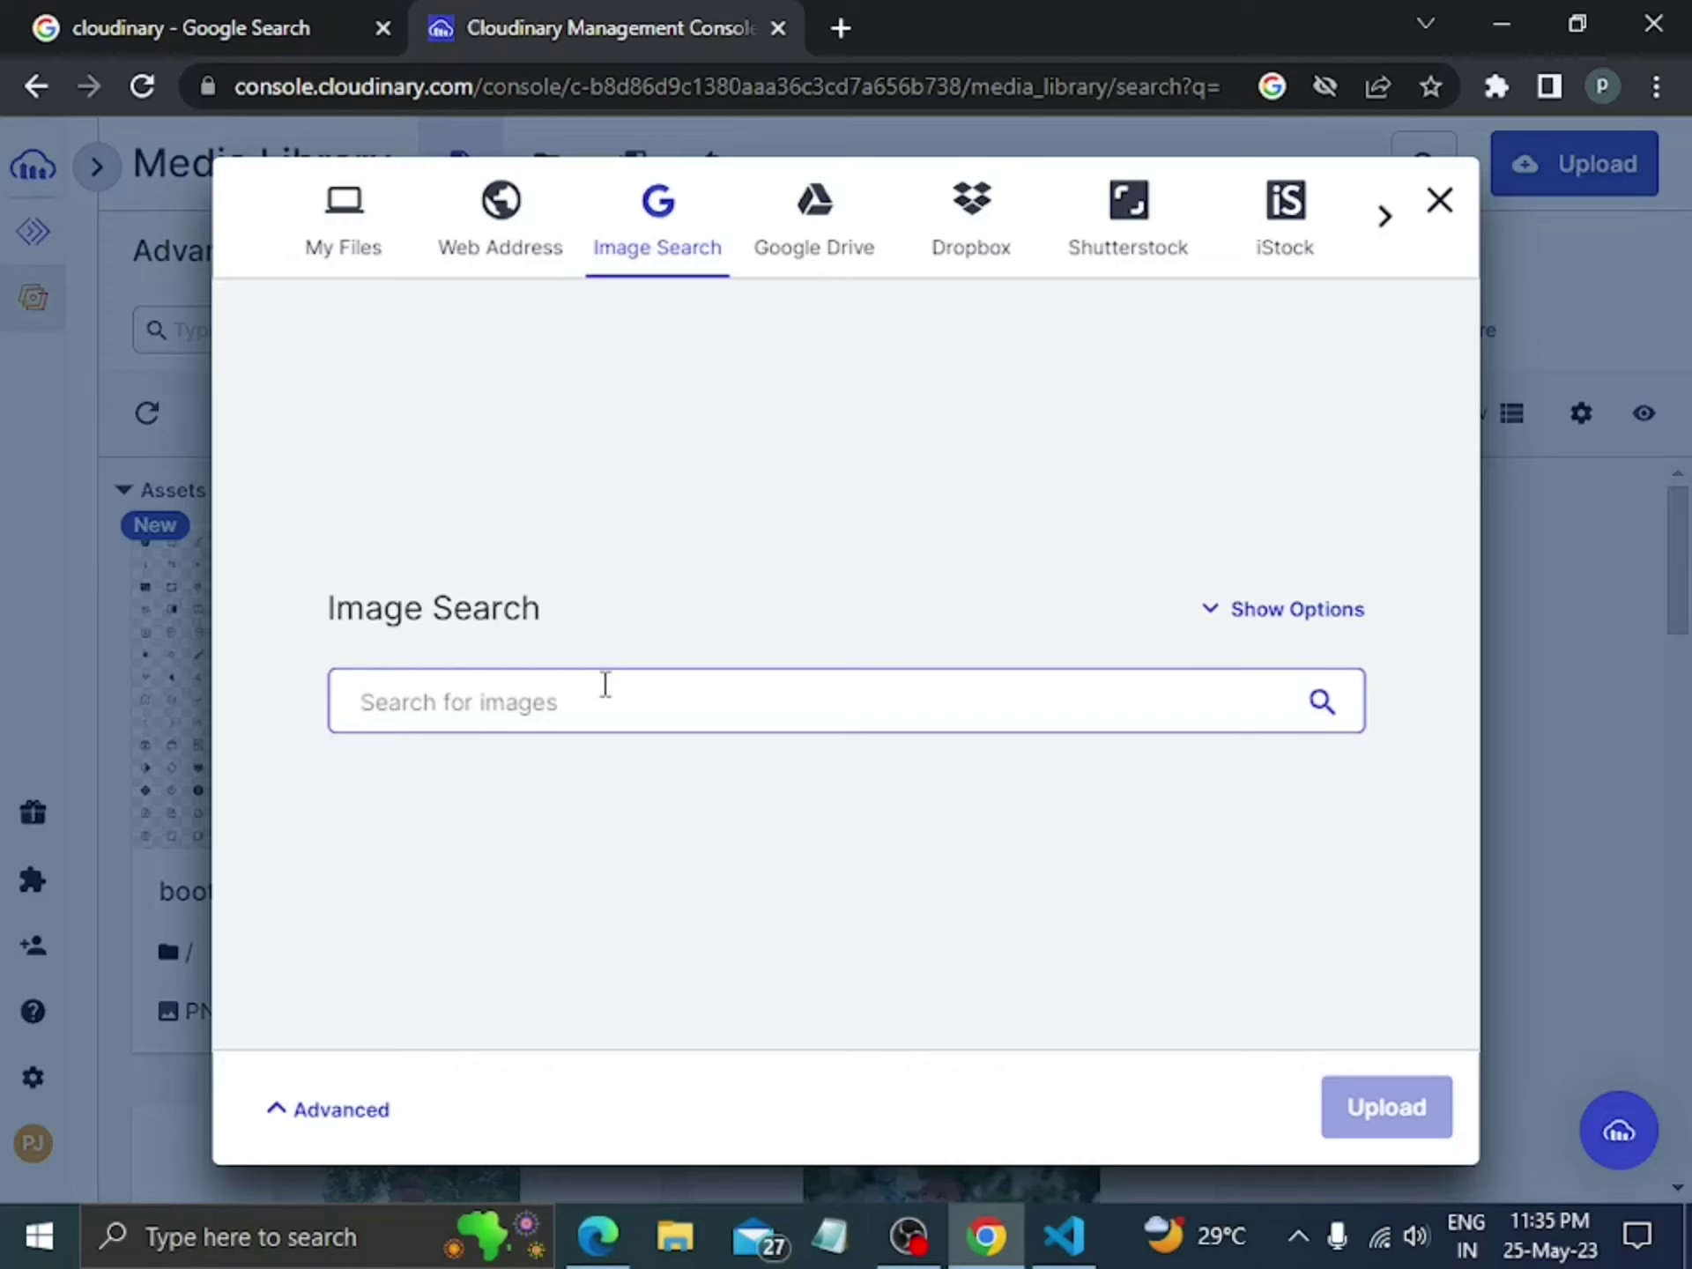
{"action": "type", "text": "ma"}
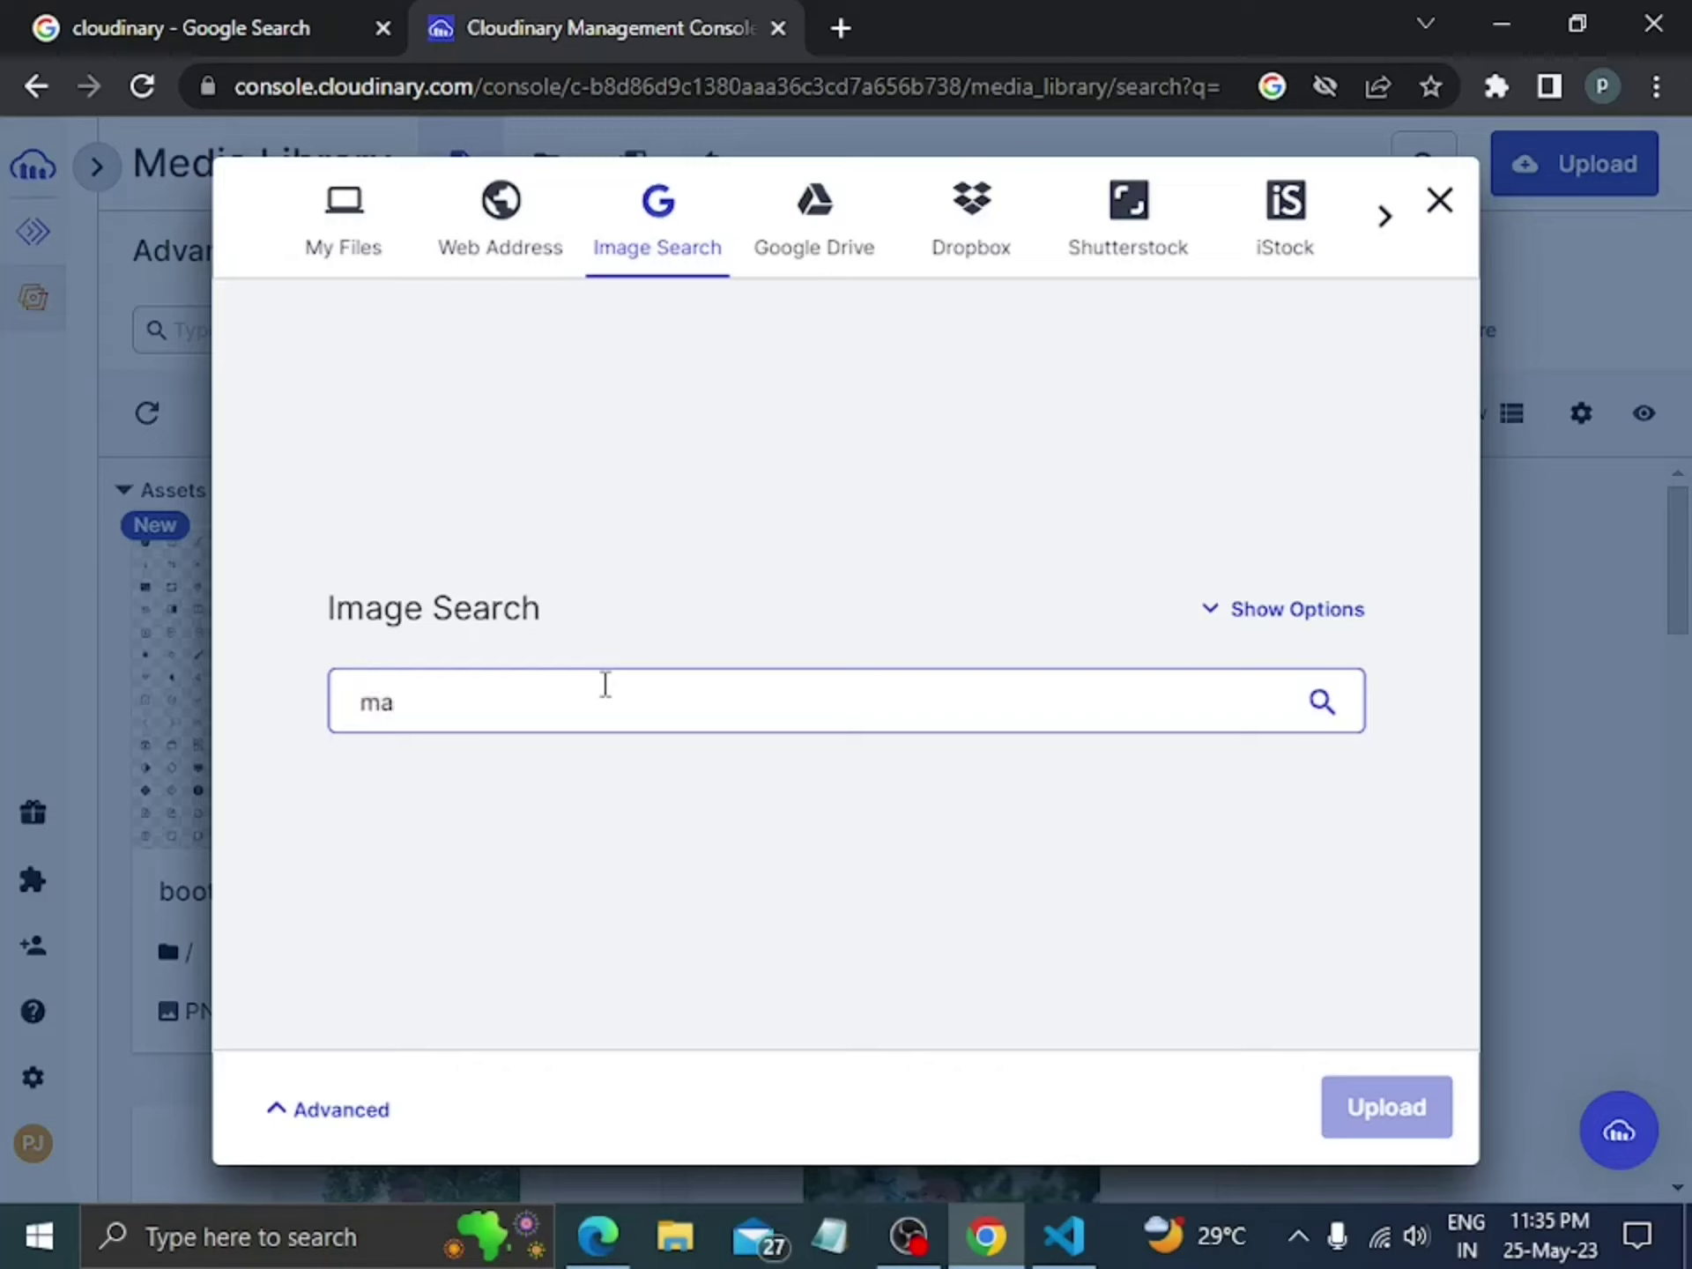
{"action": "type", "text": "rs"}
{"action": "left_click", "coordinate": [1322, 704]}
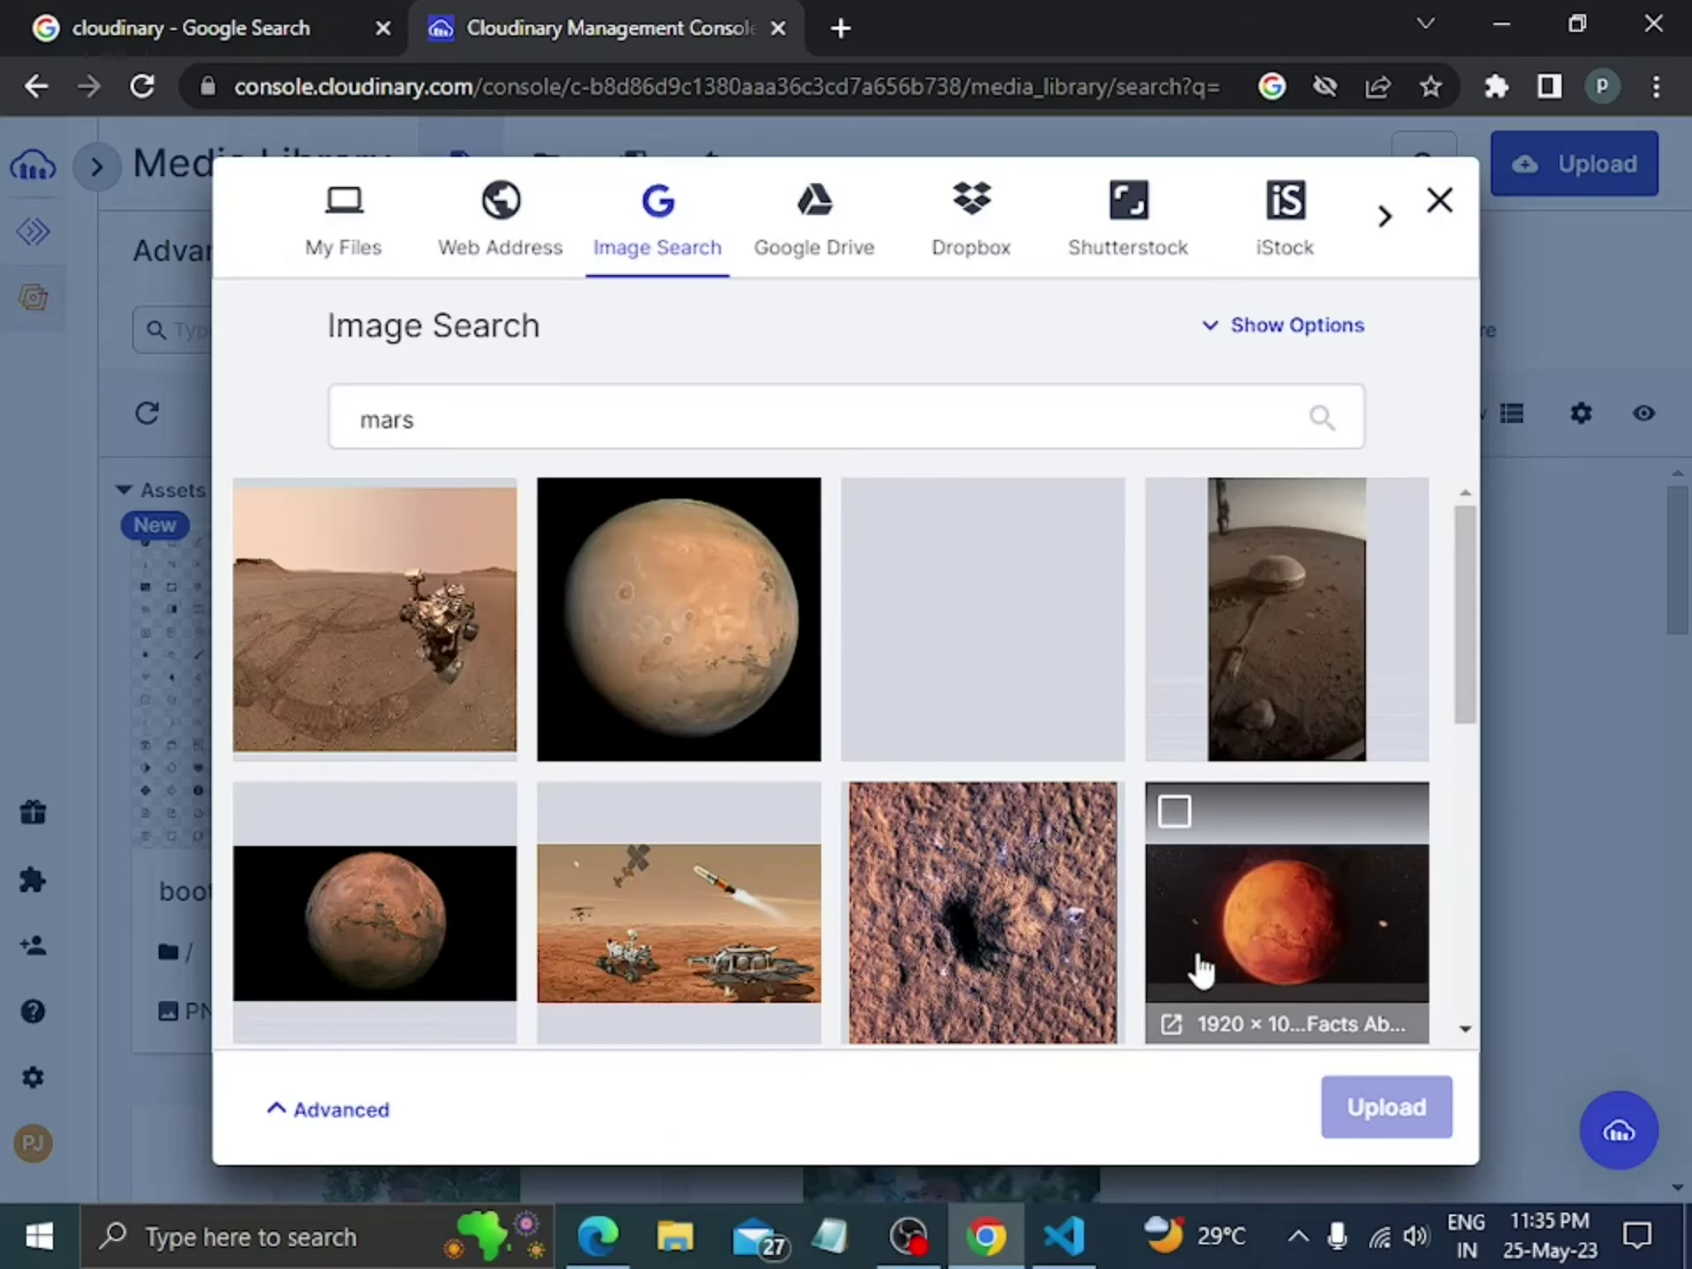
{"action": "left_click", "coordinate": [712, 601]}
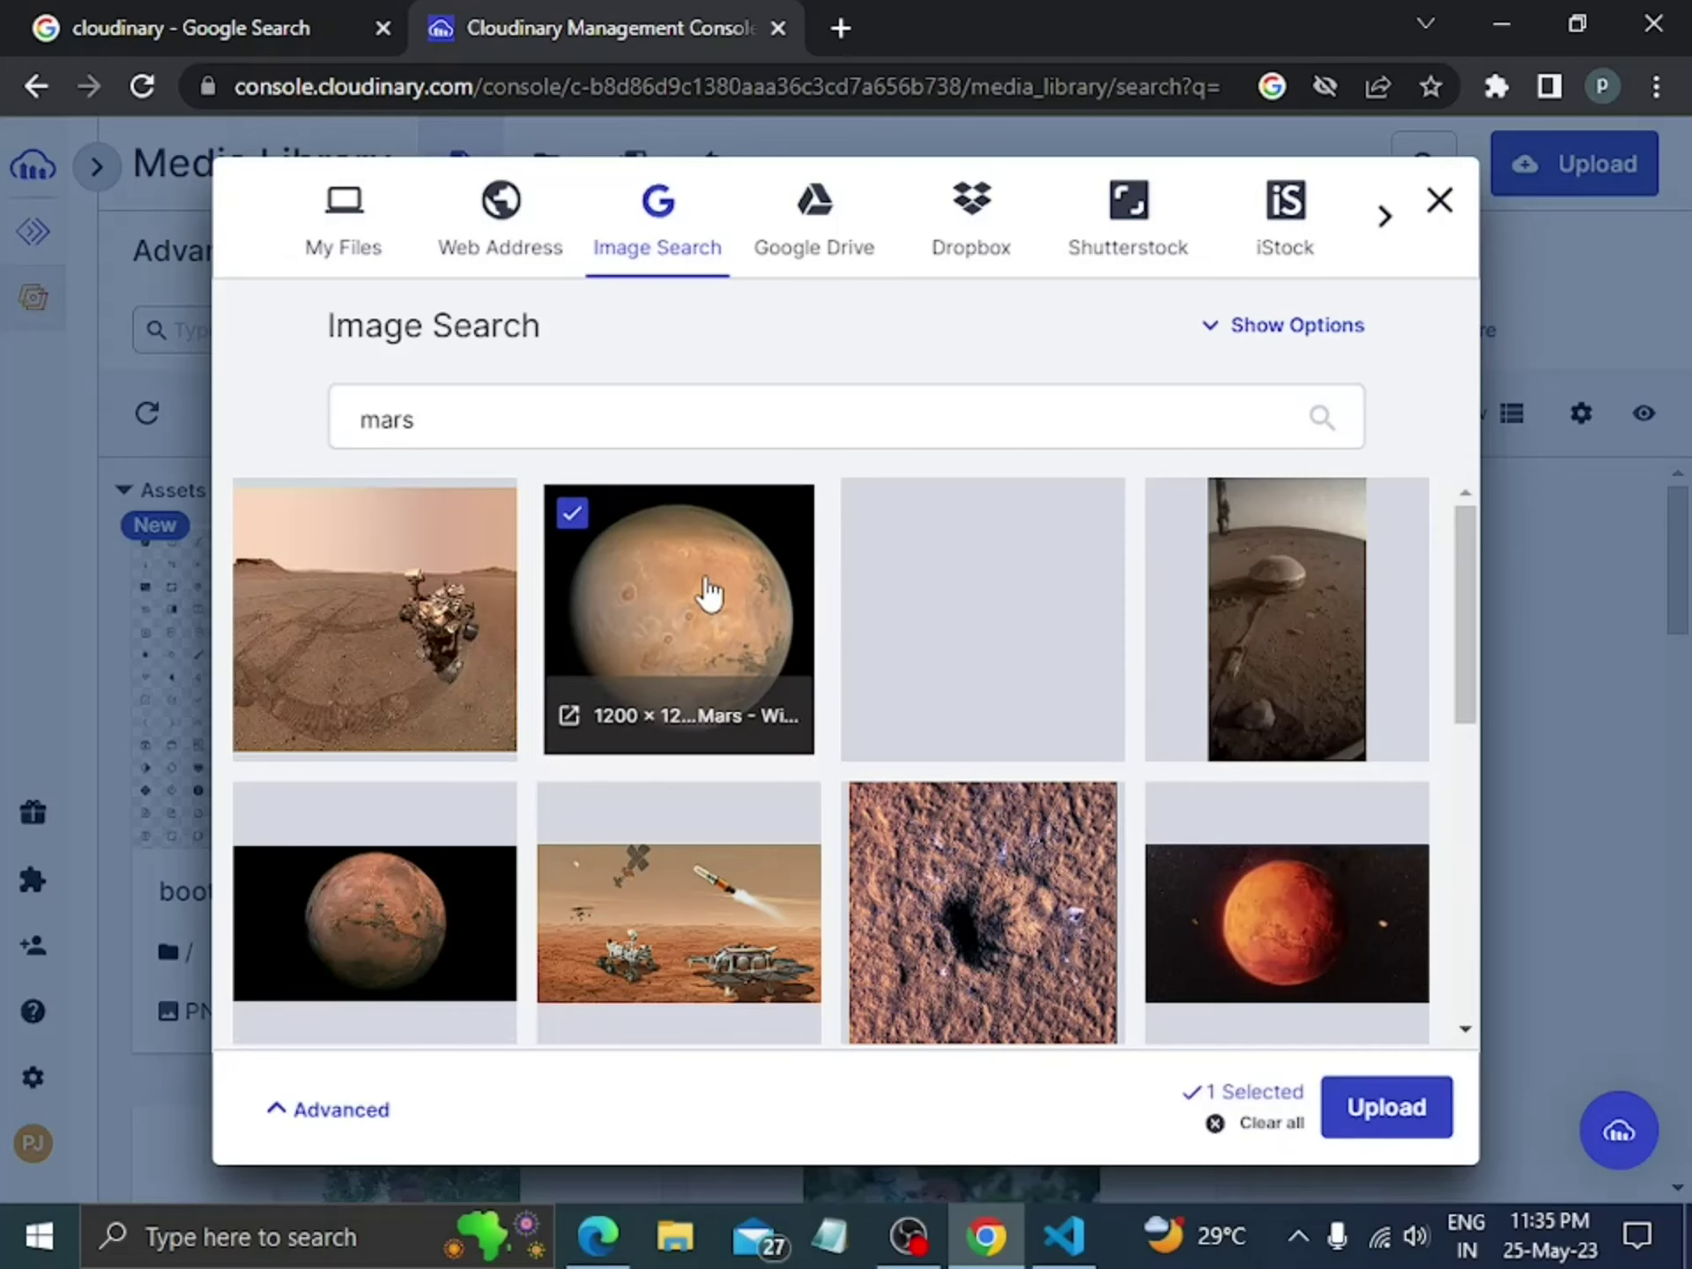
{"action": "left_click", "coordinate": [1412, 1117]}
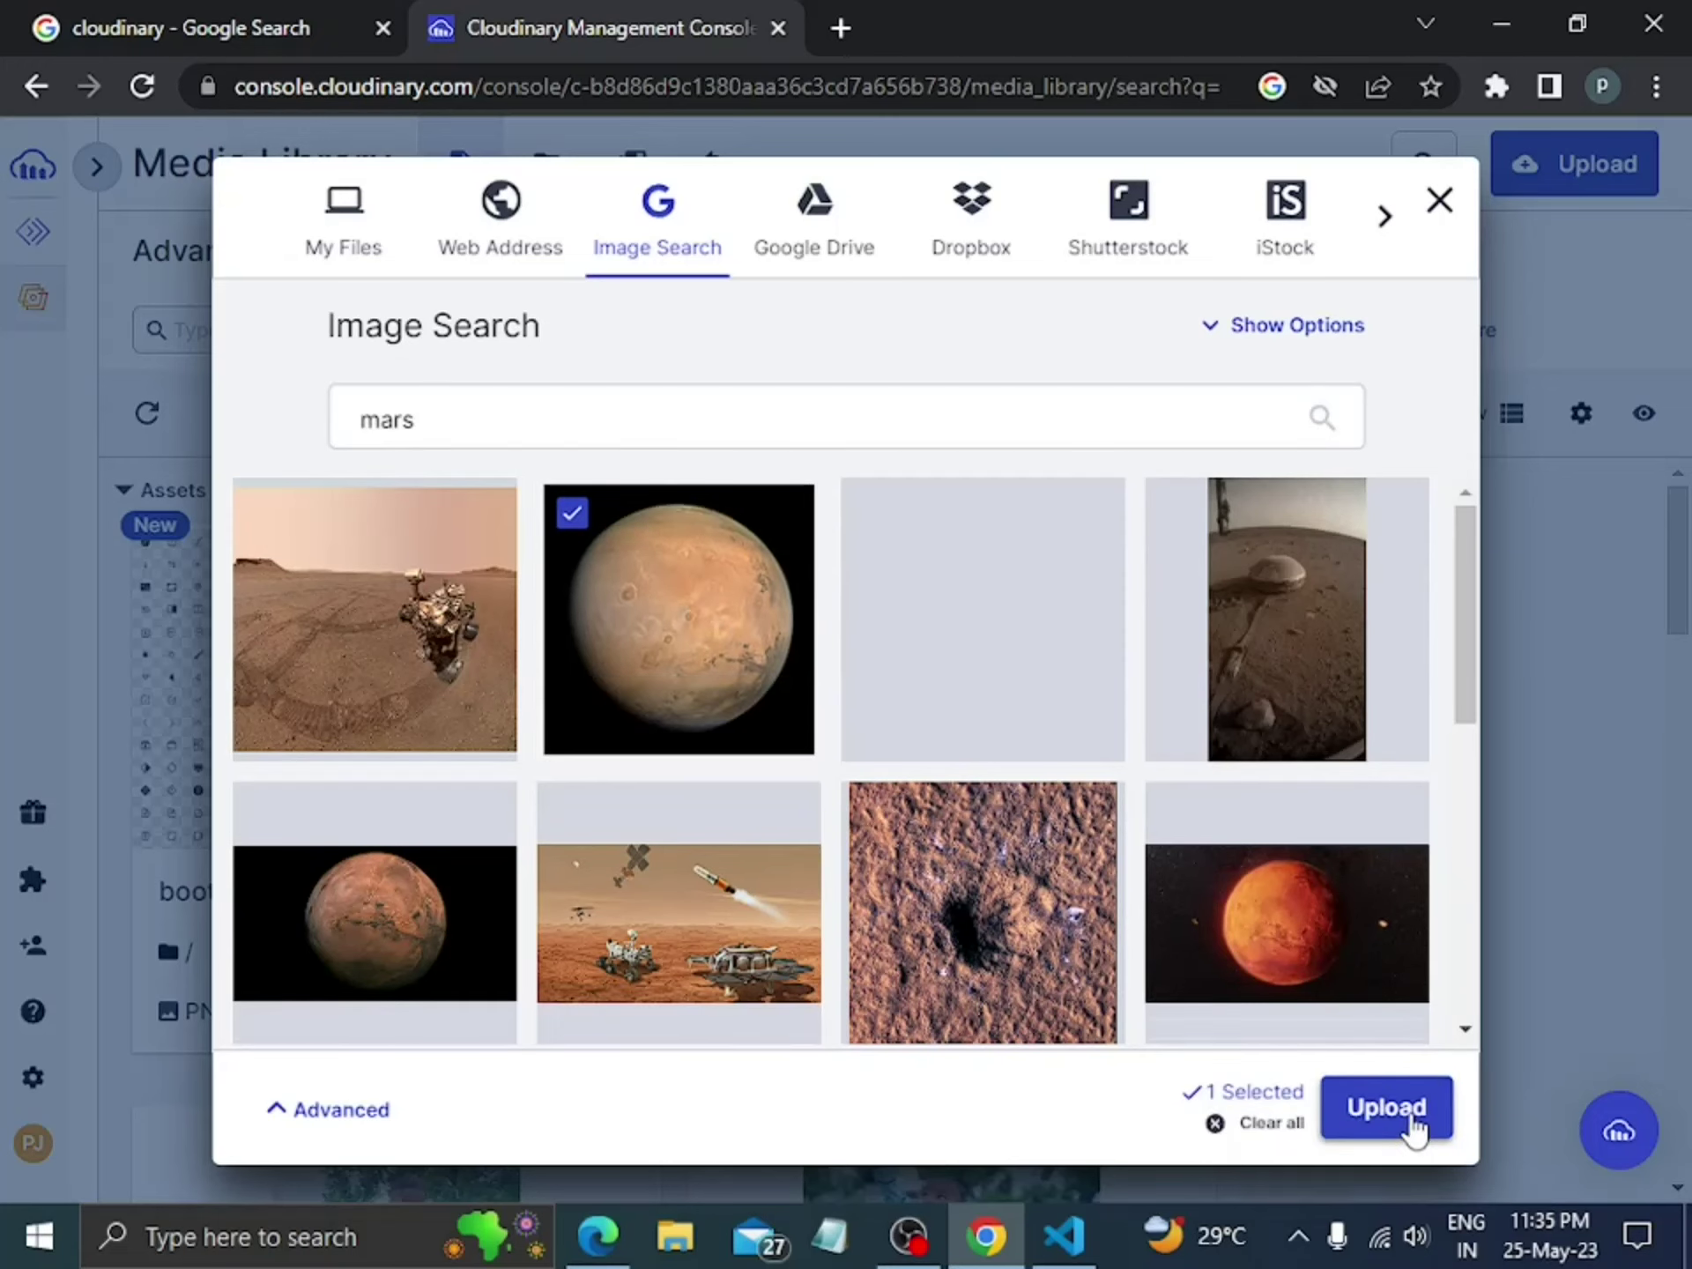